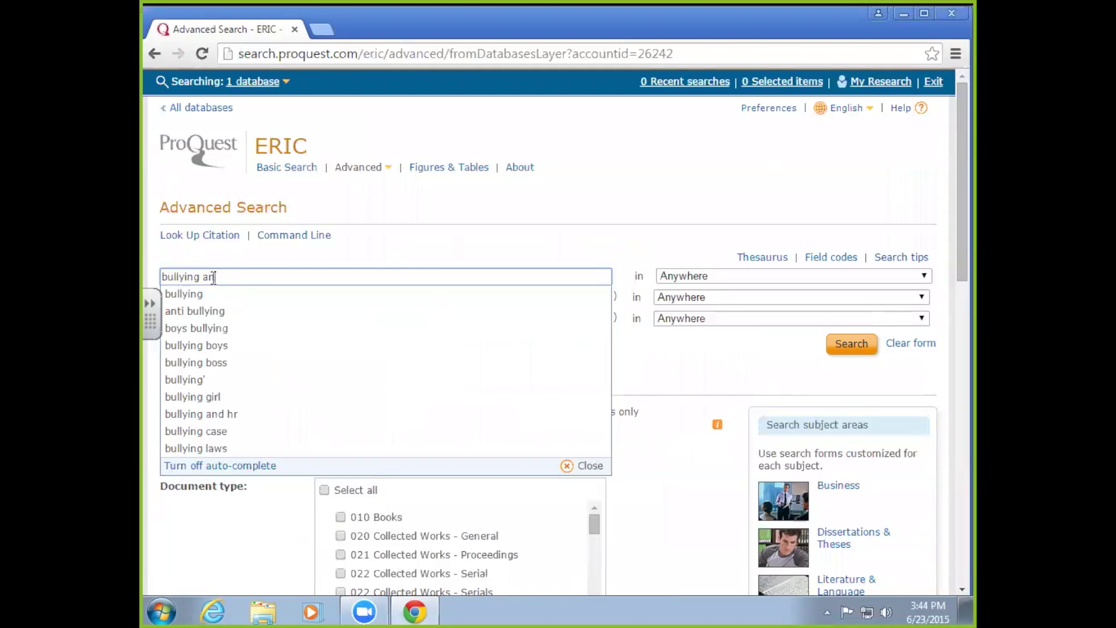
- Search ERIC for "bullying and school safety" and rerun it using the related subject search Bullying AND School safety
{"action": "type", "text": "d schoo"}
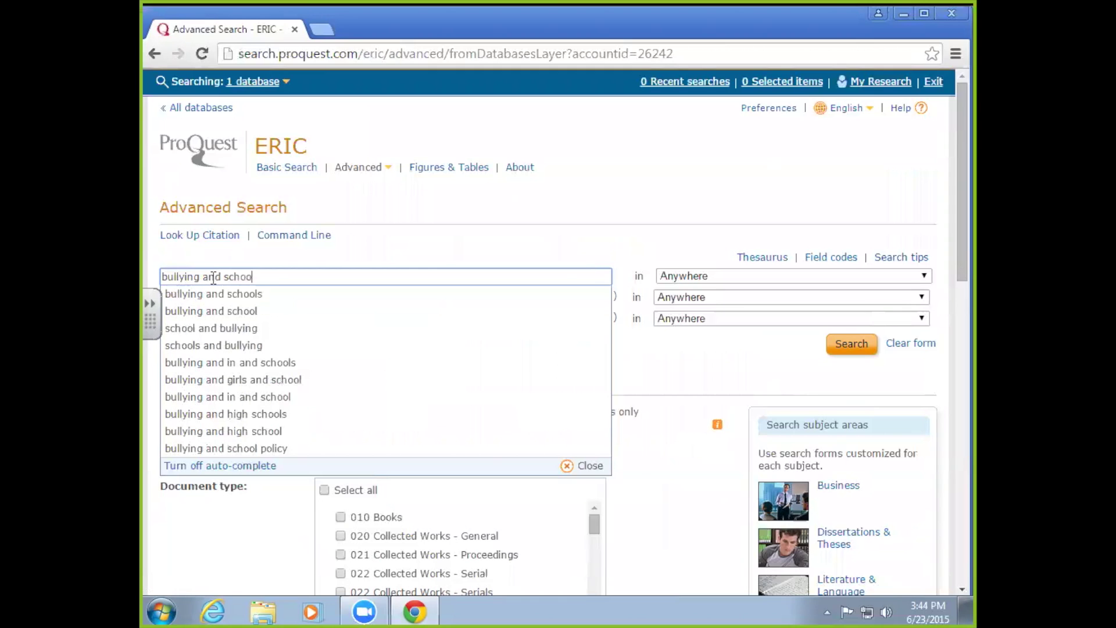
{"action": "type", "text": "l safet"}
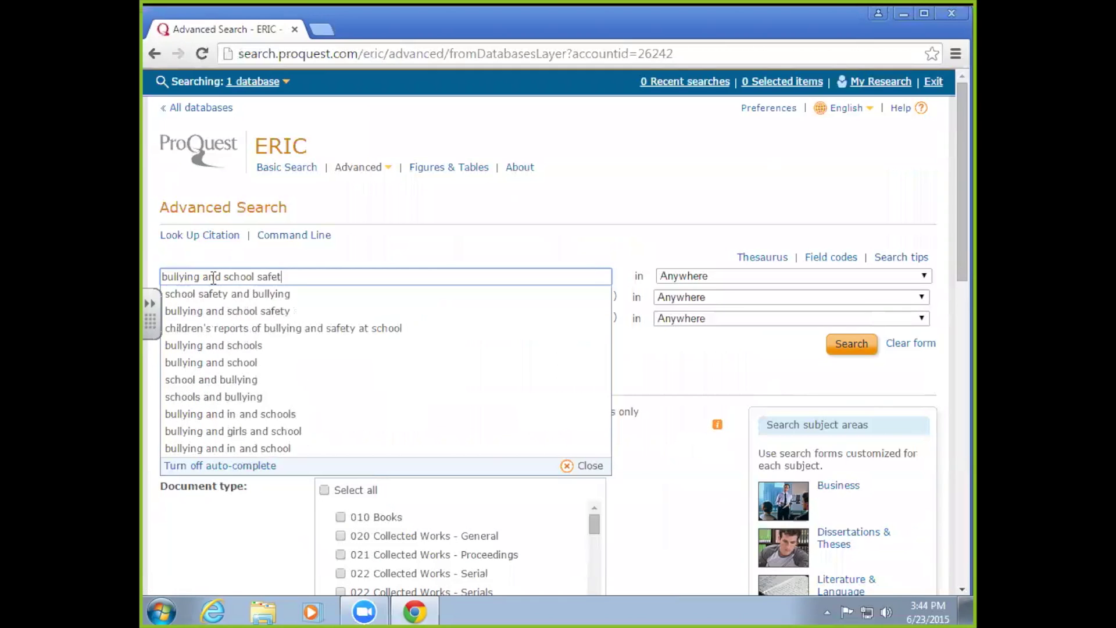
{"action": "type", "text": "y"}
{"action": "key", "text": "Return"}
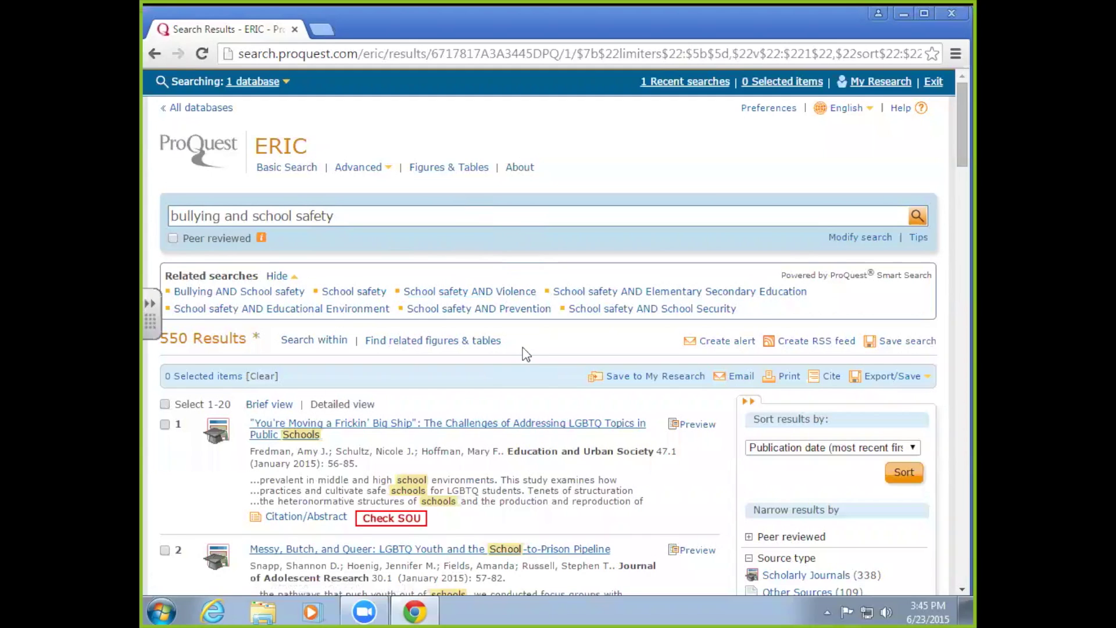
{"action": "left_click", "coordinate": [208, 294]}
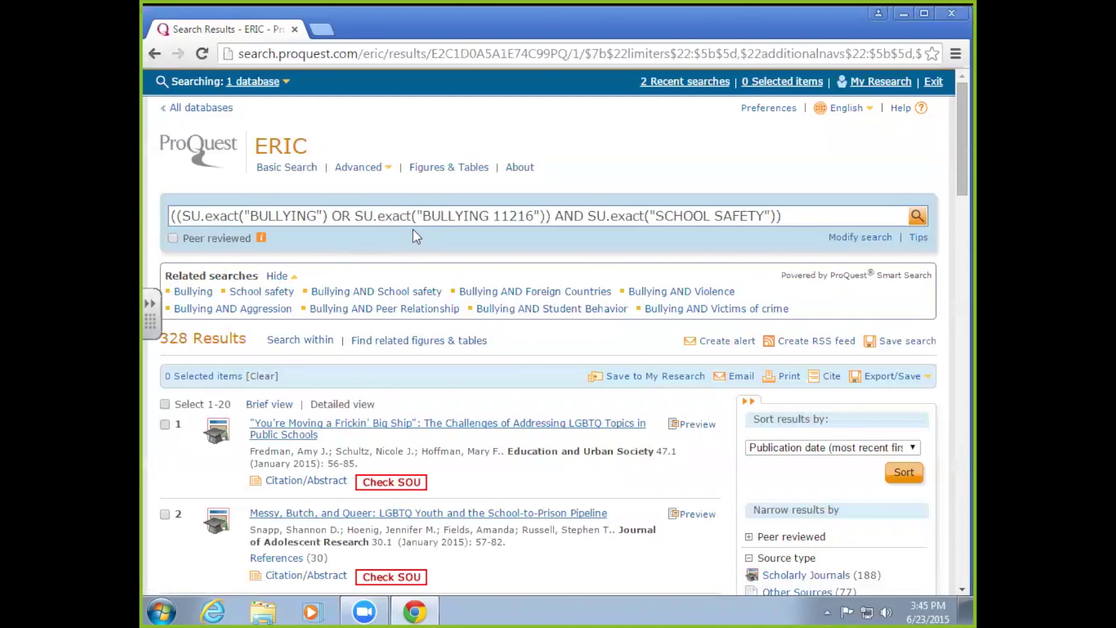
- Preview the first result and review its abstract and subject terms, closing the preview when done
{"action": "left_click", "coordinate": [695, 424]}
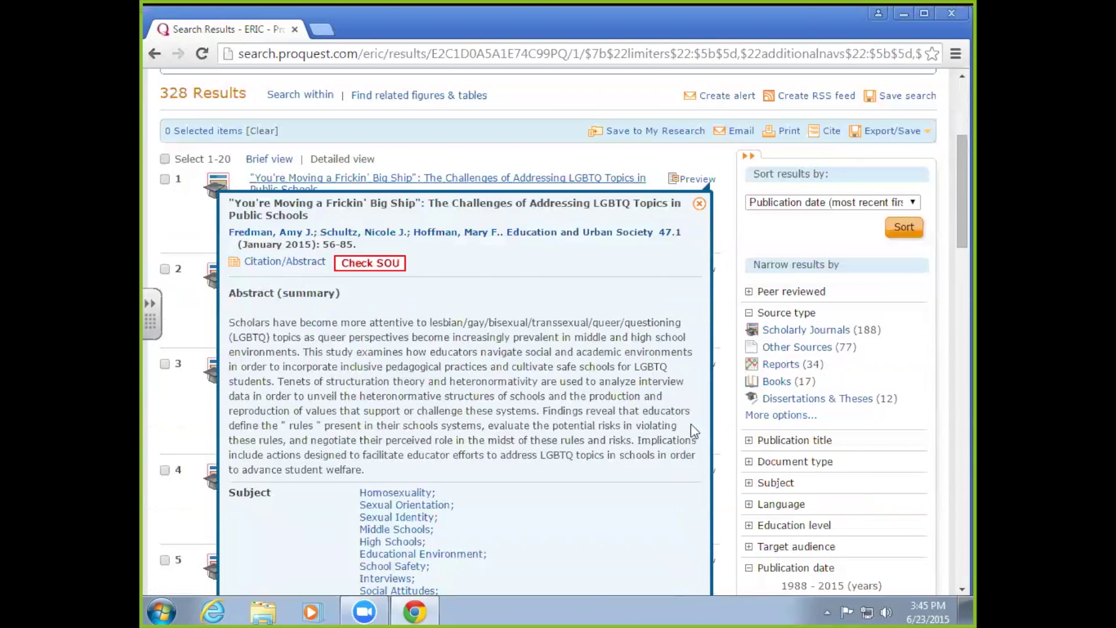
{"action": "scroll", "coordinate": [693, 428], "scroll_direction": "down", "scroll_amount": 8}
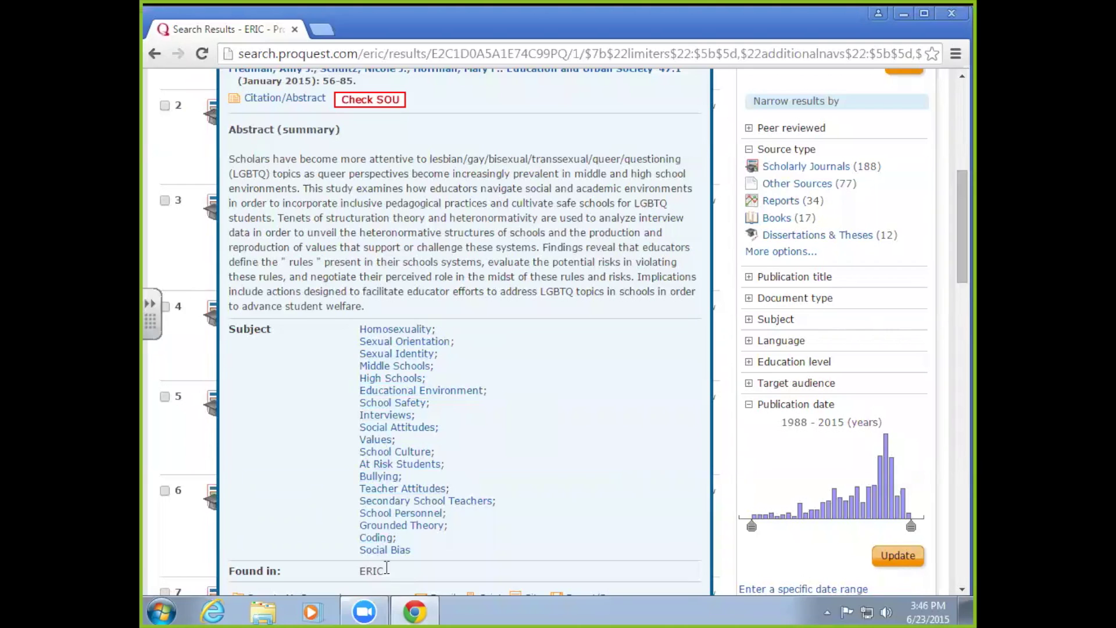
{"action": "scroll", "coordinate": [537, 378], "scroll_direction": "up", "scroll_amount": 3}
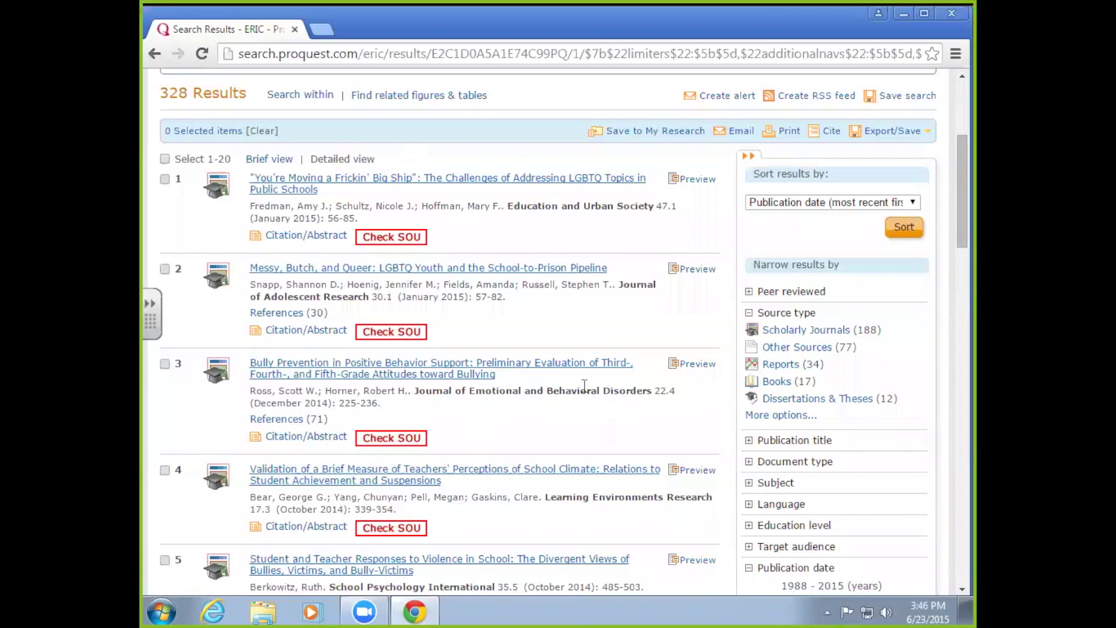
- Narrow the results to the Scholarly Journals source type and the 143 Reports - Research document type
{"action": "left_click", "coordinate": [803, 337]}
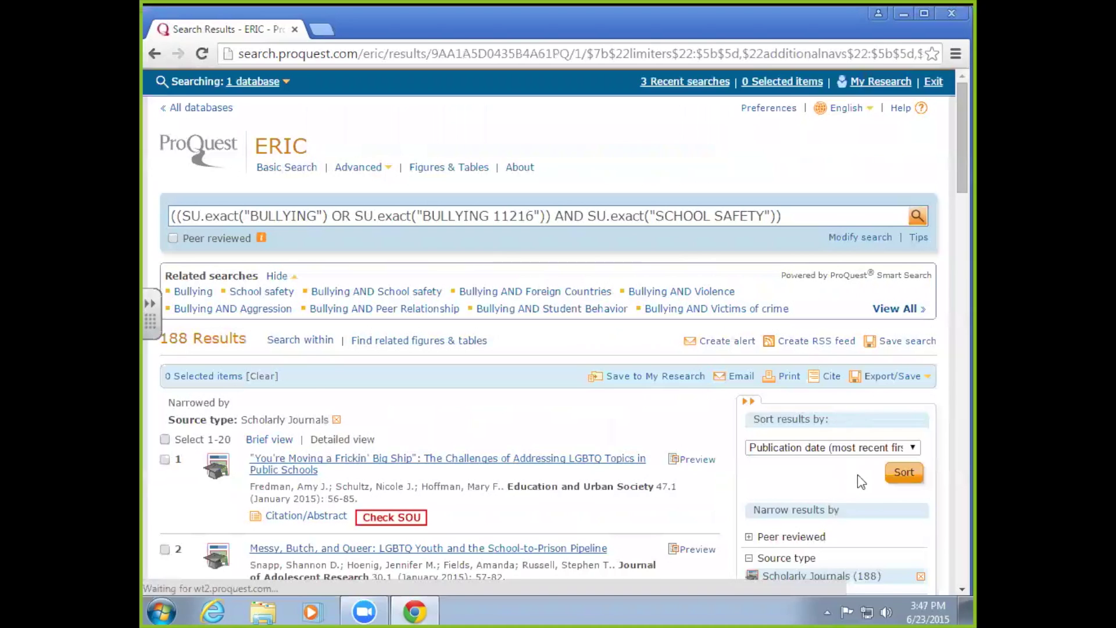
{"action": "scroll", "coordinate": [859, 473], "scroll_direction": "down", "scroll_amount": 1}
{"action": "scroll", "coordinate": [860, 462], "scroll_direction": "down", "scroll_amount": 1}
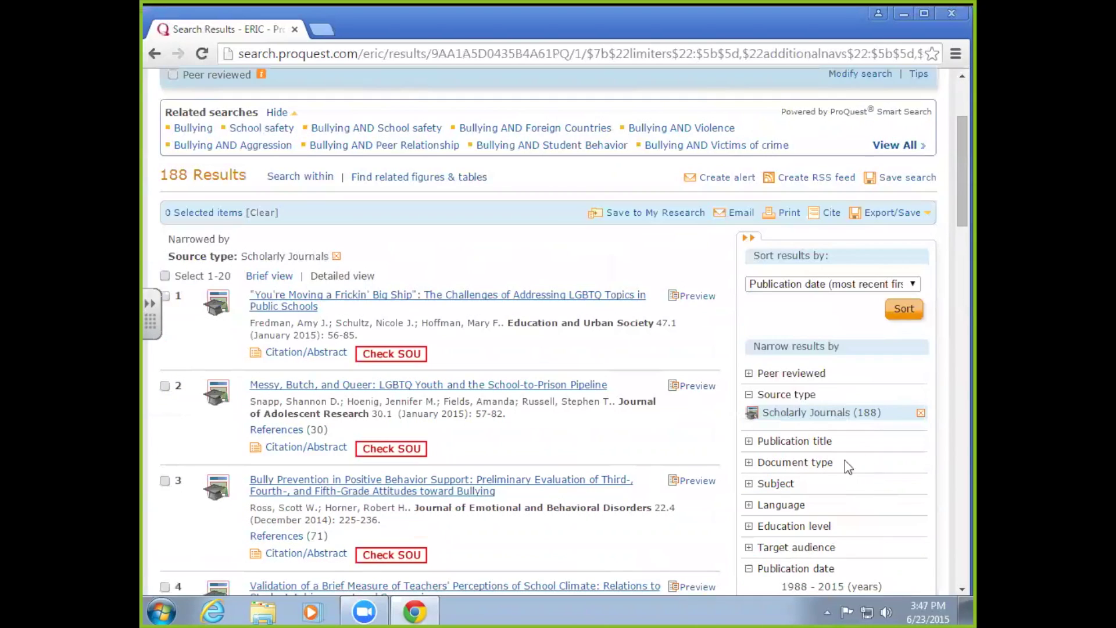
{"action": "left_click", "coordinate": [749, 463]}
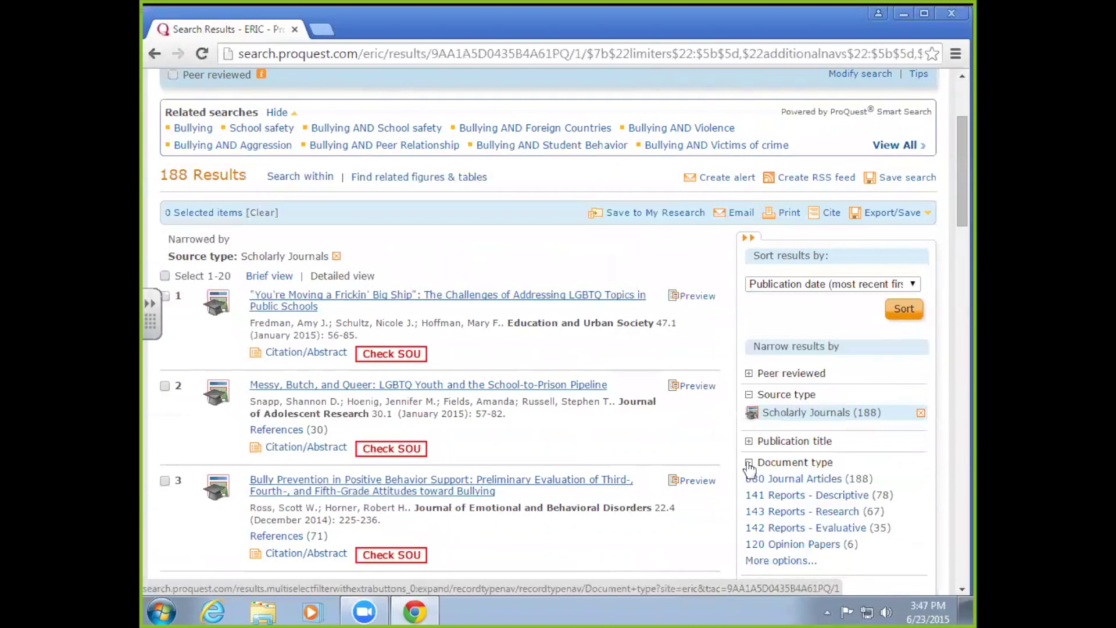
{"action": "left_click", "coordinate": [782, 517]}
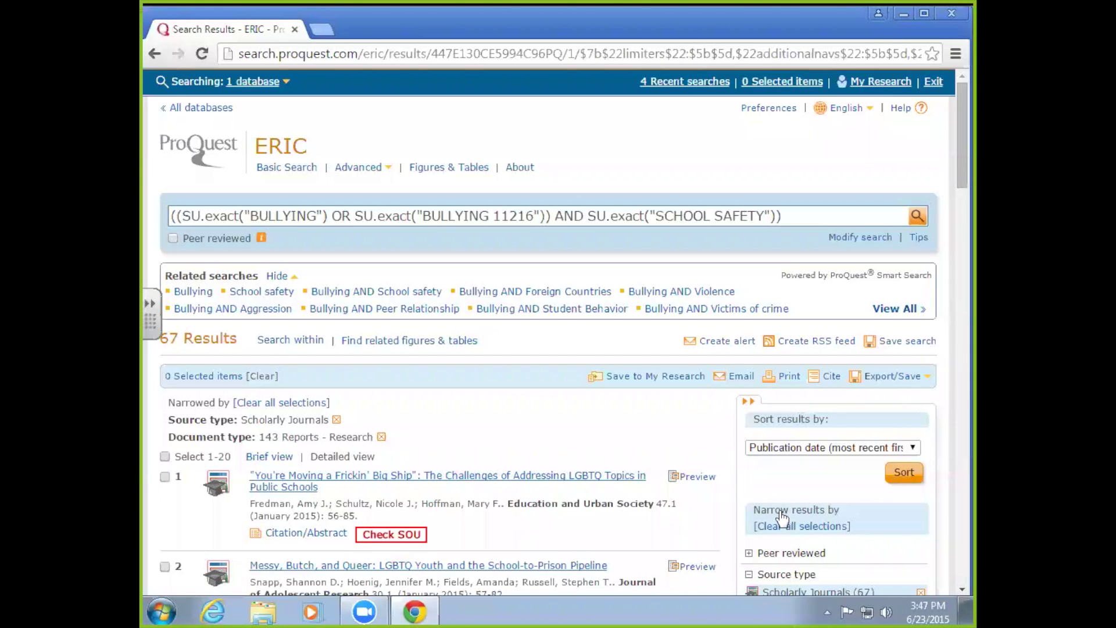
- Preview the first result in the narrowed list, read its abstract, and close the preview
{"action": "scroll", "coordinate": [782, 517], "scroll_direction": "down", "scroll_amount": 3}
{"action": "left_click", "coordinate": [695, 317]}
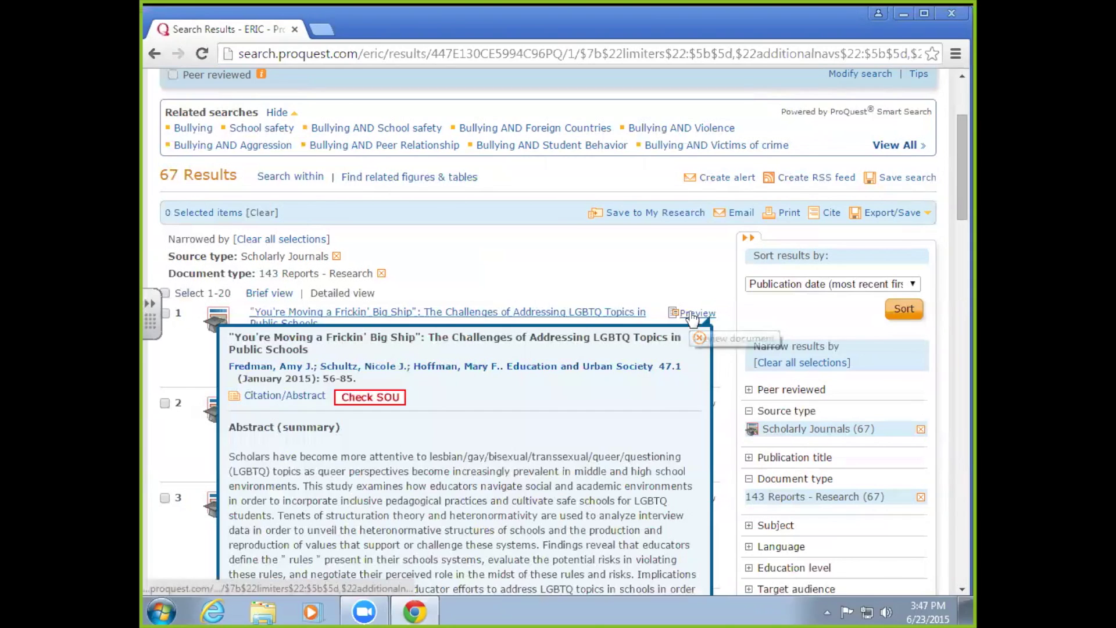
{"action": "scroll", "coordinate": [608, 352], "scroll_direction": "down", "scroll_amount": 2}
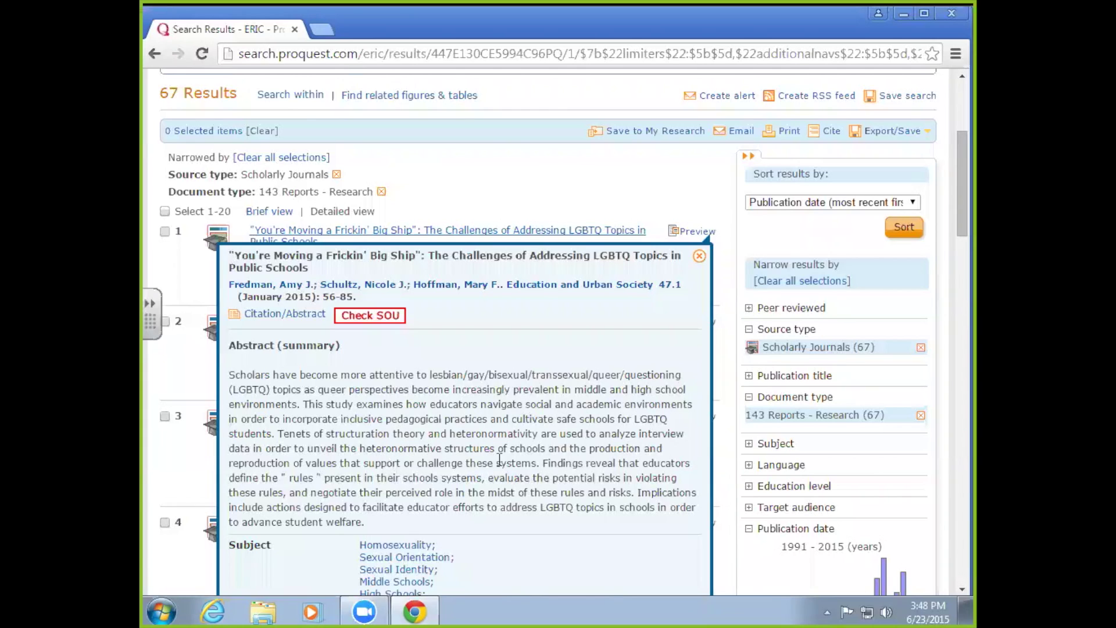
{"action": "left_click", "coordinate": [698, 257]}
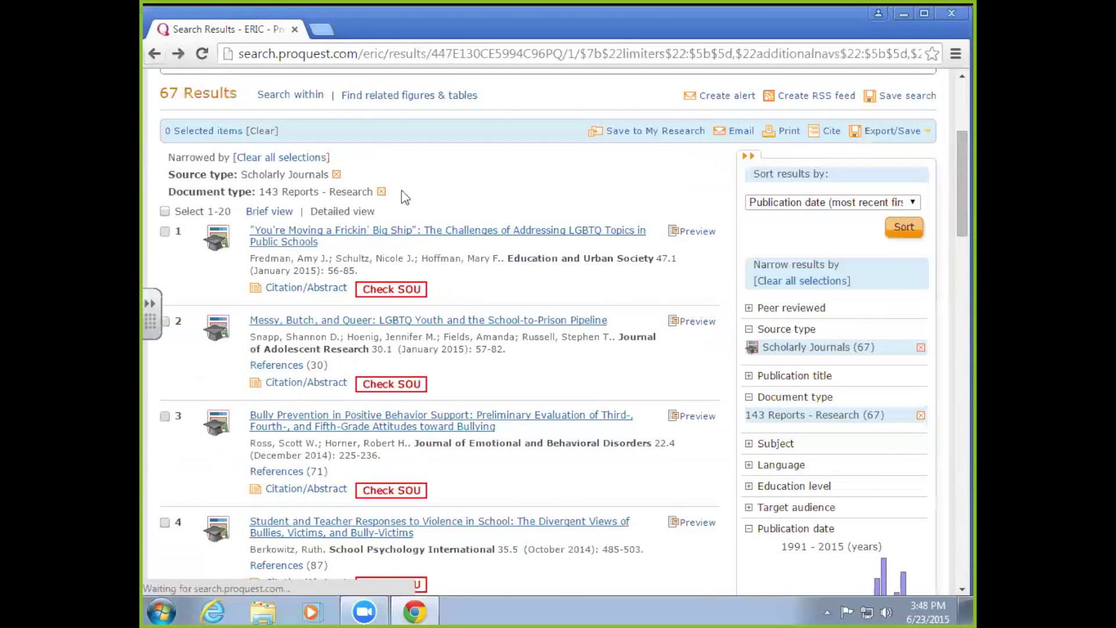
- Open the Check SOU lookup for the first article and choose the sign-in for current SOU students, faculty, and staff
{"action": "scroll", "coordinate": [548, 331], "scroll_direction": "down", "scroll_amount": 5}
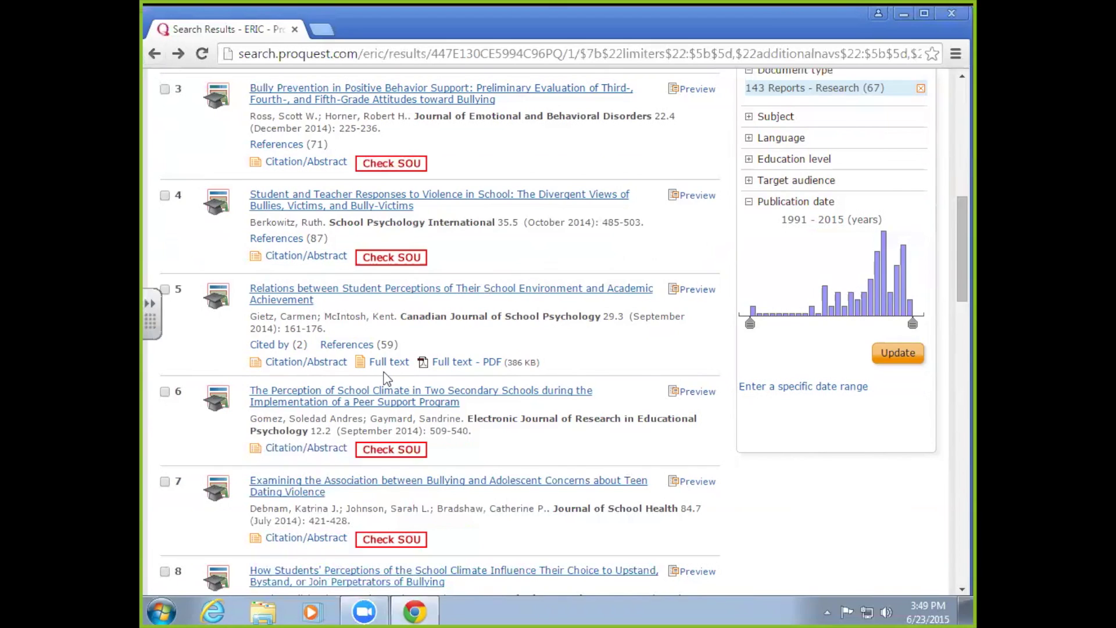
{"action": "scroll", "coordinate": [489, 365], "scroll_direction": "up", "scroll_amount": 7}
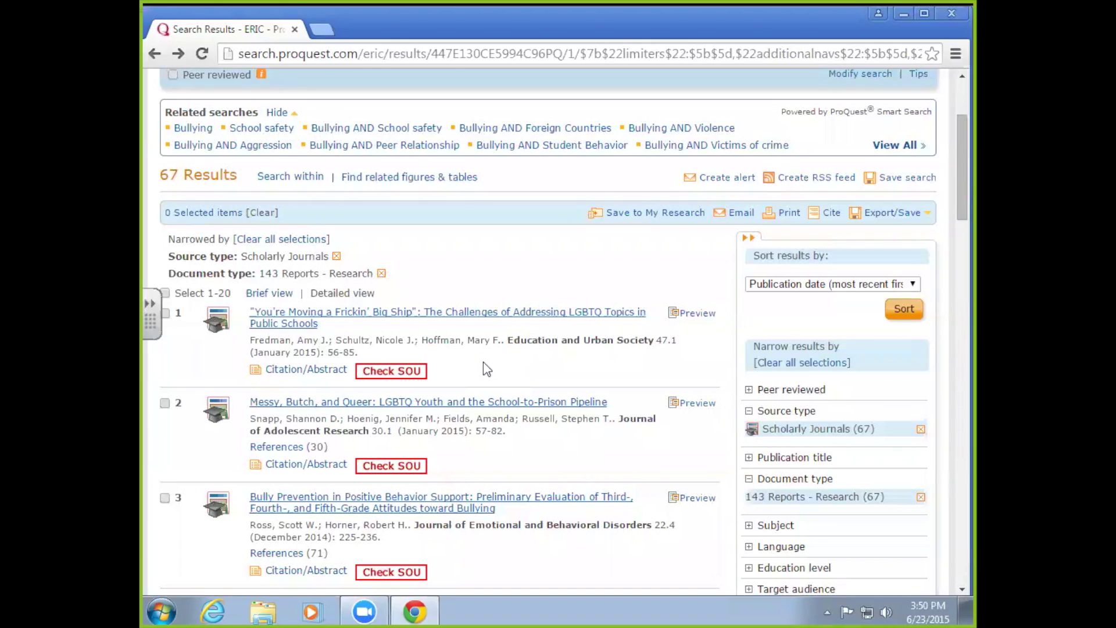
{"action": "left_click", "coordinate": [368, 373]}
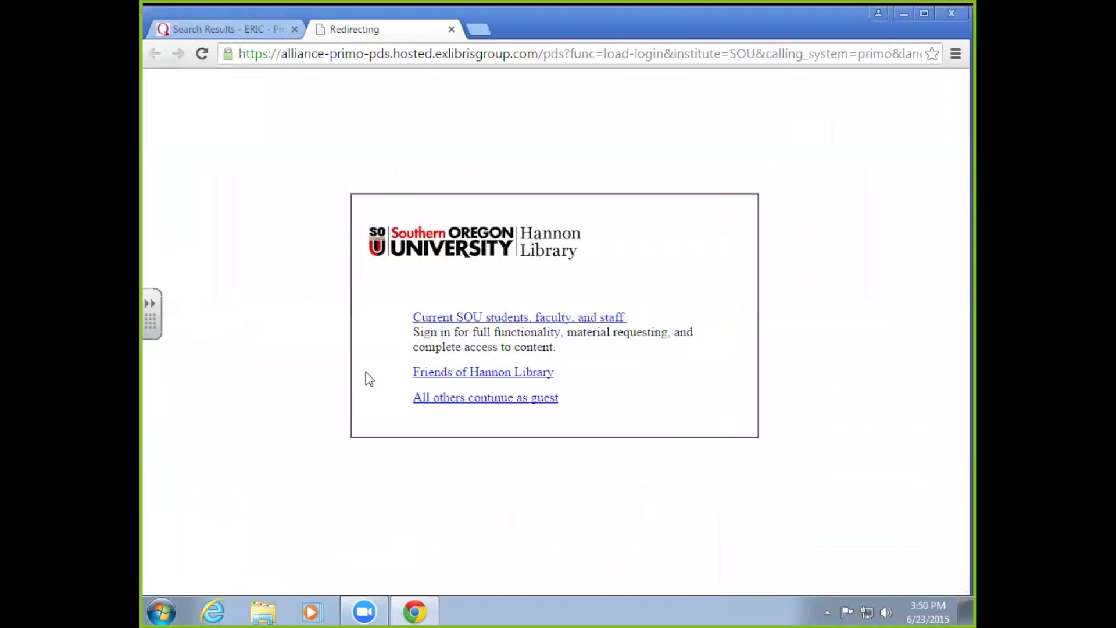
{"action": "left_click", "coordinate": [448, 319]}
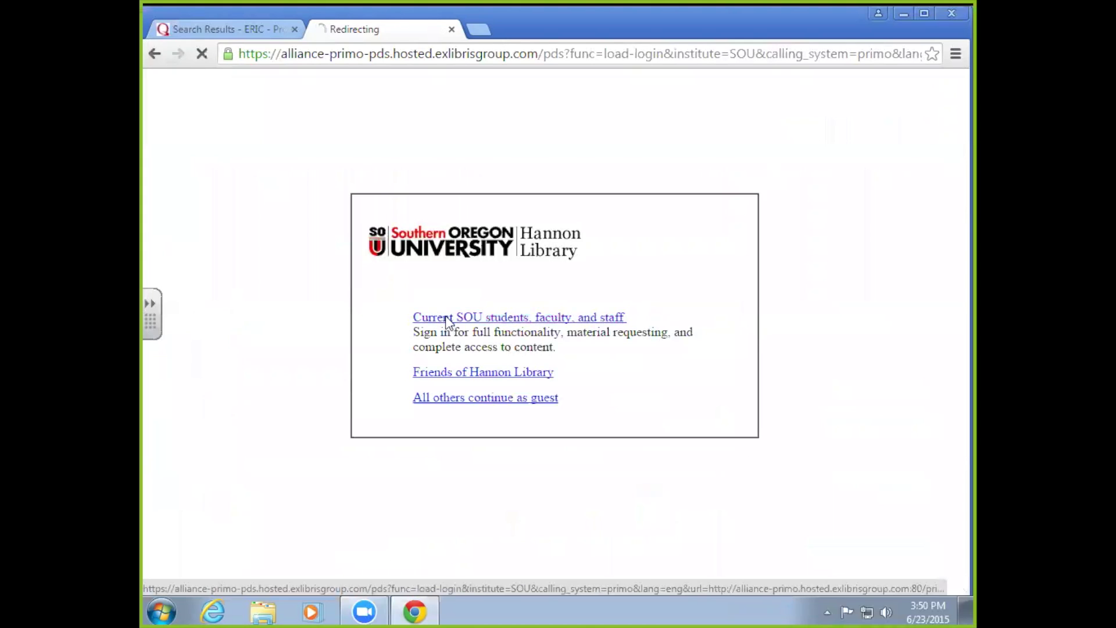
- Sign in to SOU Login Services with the account username and password
{"action": "left_click", "coordinate": [238, 321]}
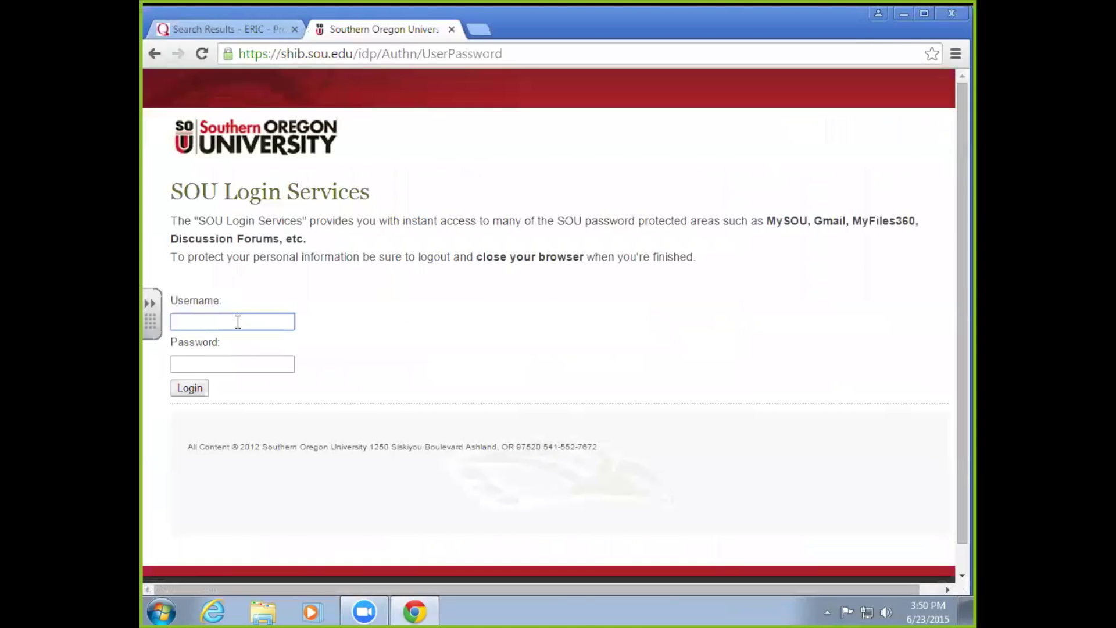
{"action": "type", "text": "vidmar"}
{"action": "key", "text": "Tab"}
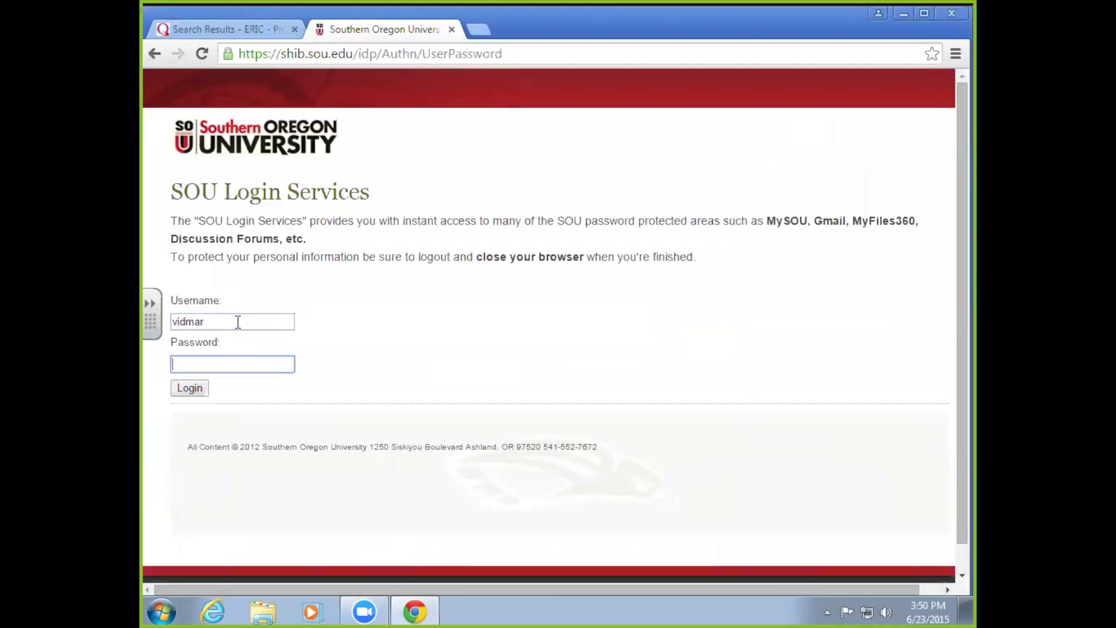
{"action": "type", "text": "**************"}
{"action": "key", "text": "Return"}
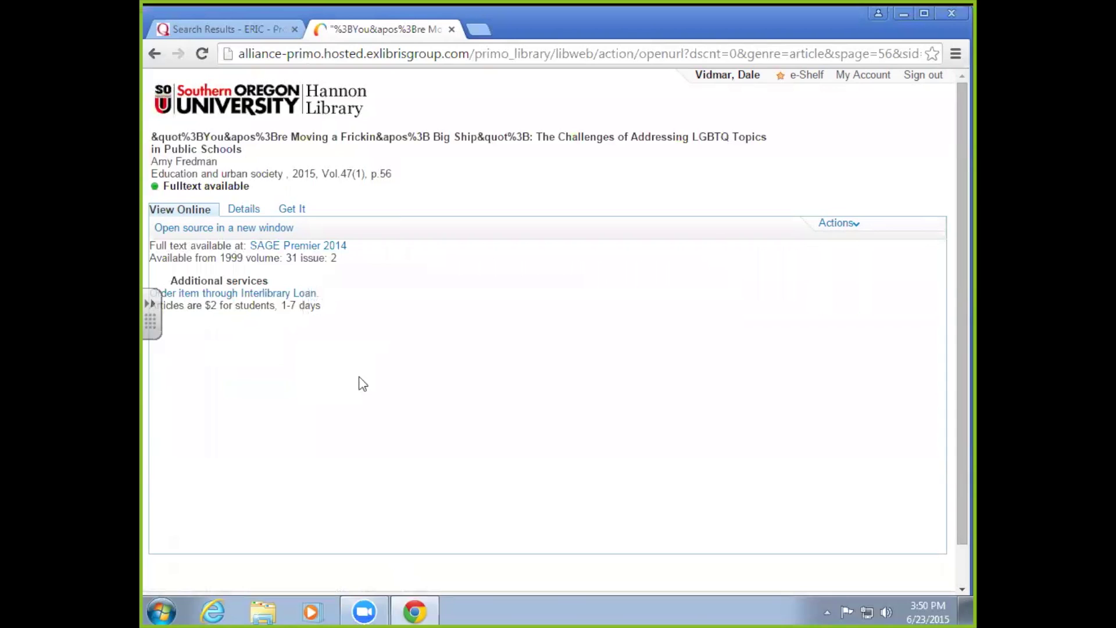
- Open the article through SAGE Premier 2014 and display its Full Text (PDF) version
{"action": "left_click", "coordinate": [305, 247]}
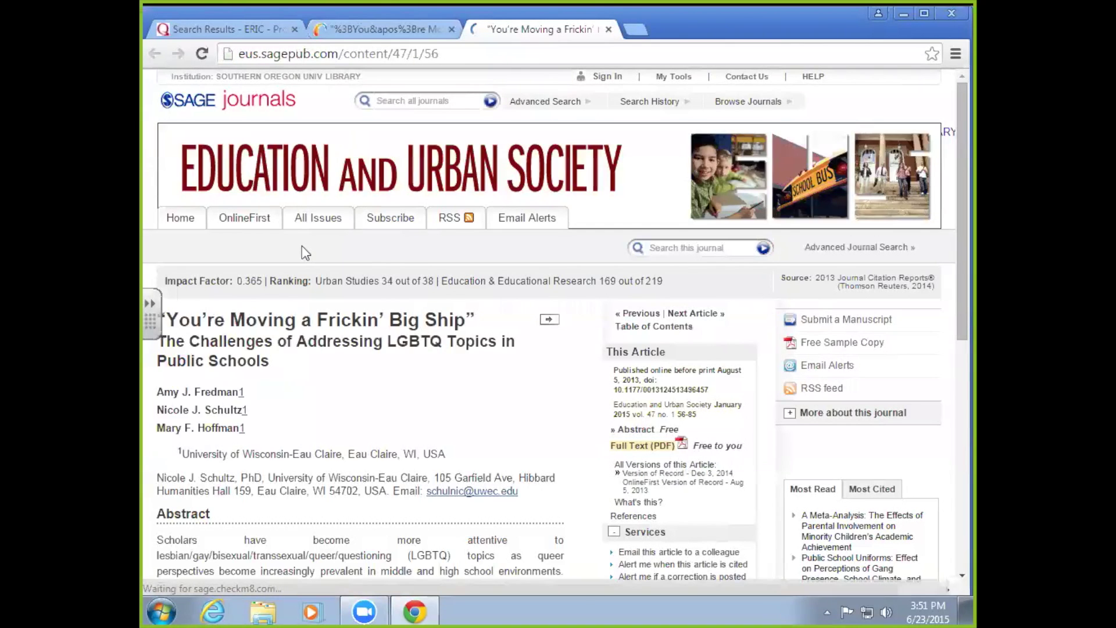
{"action": "scroll", "coordinate": [295, 293], "scroll_direction": "down", "scroll_amount": 2}
{"action": "scroll", "coordinate": [319, 319], "scroll_direction": "down", "scroll_amount": 5}
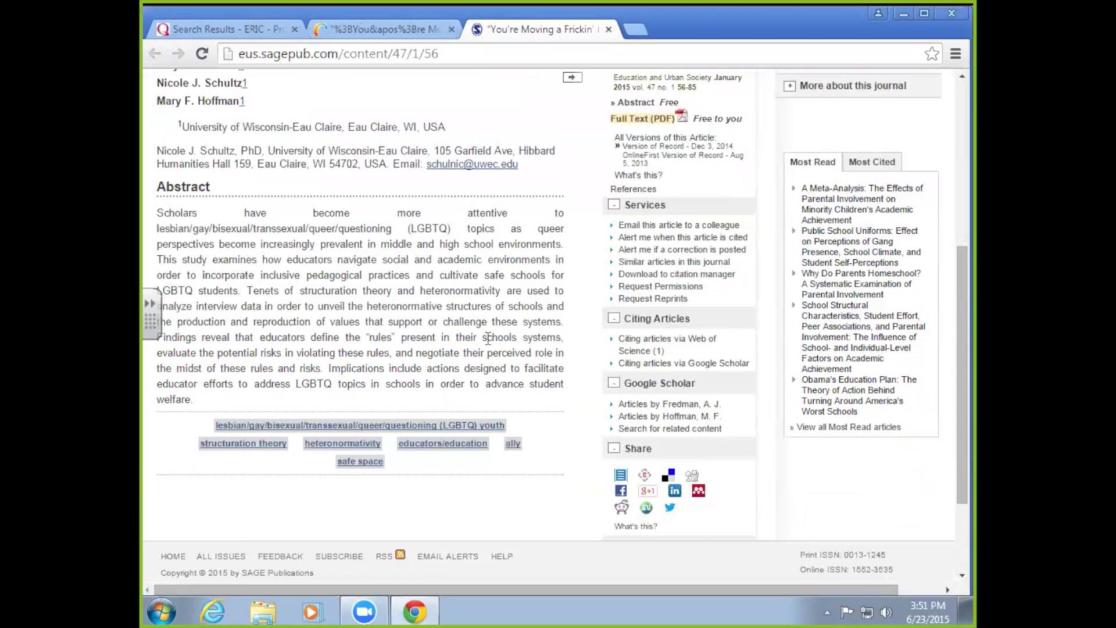
{"action": "scroll", "coordinate": [488, 339], "scroll_direction": "up", "scroll_amount": 5}
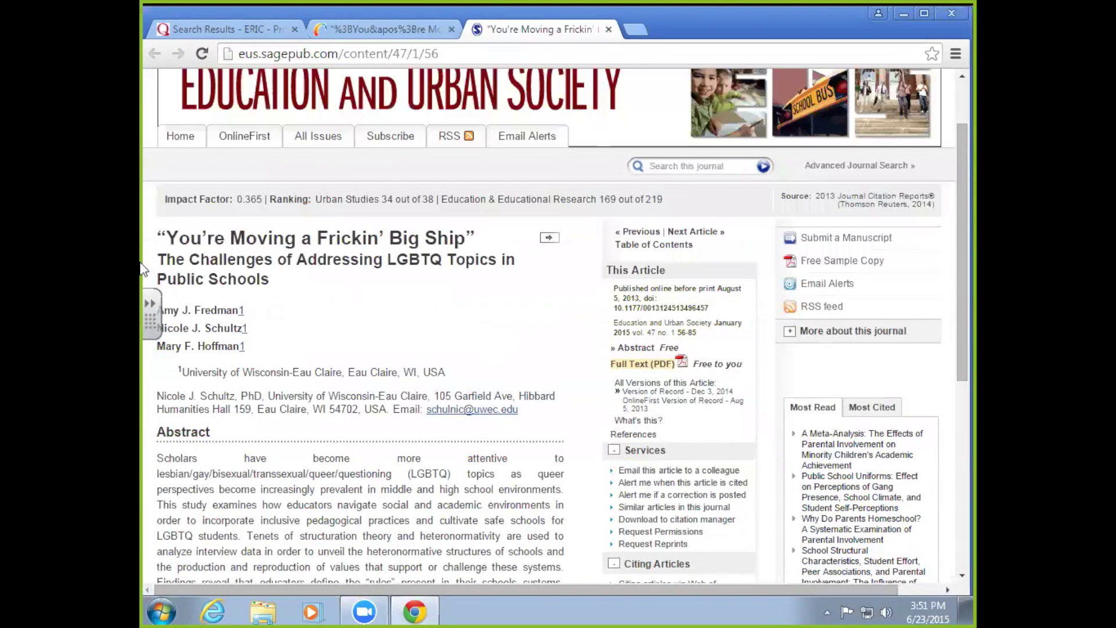
{"action": "left_click", "coordinate": [648, 368]}
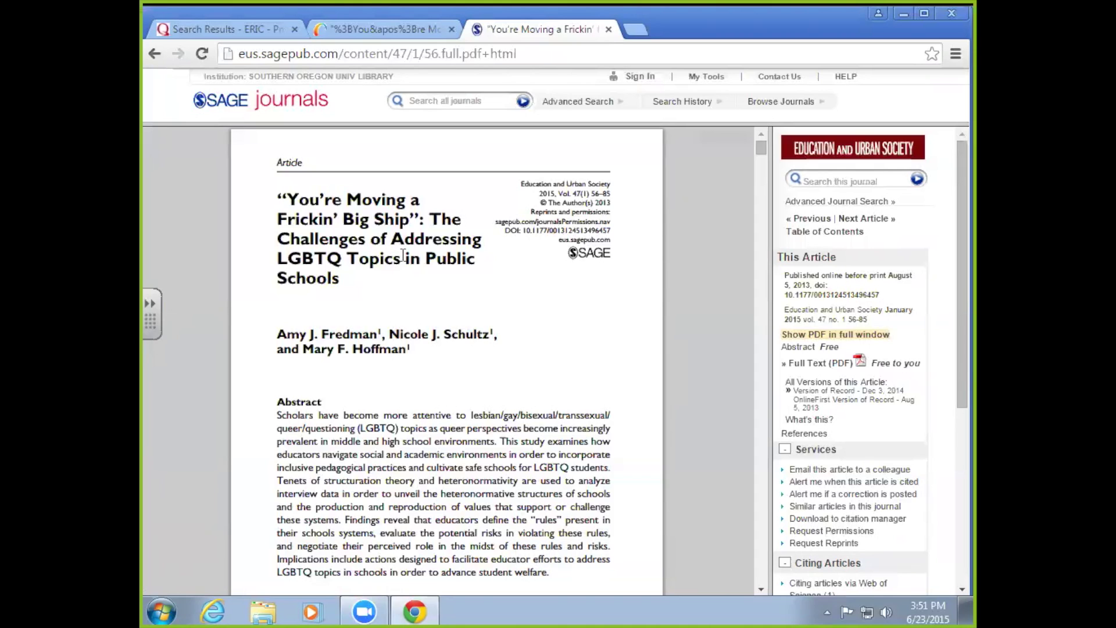
{"action": "mouse_move", "coordinate": [677, 552]}
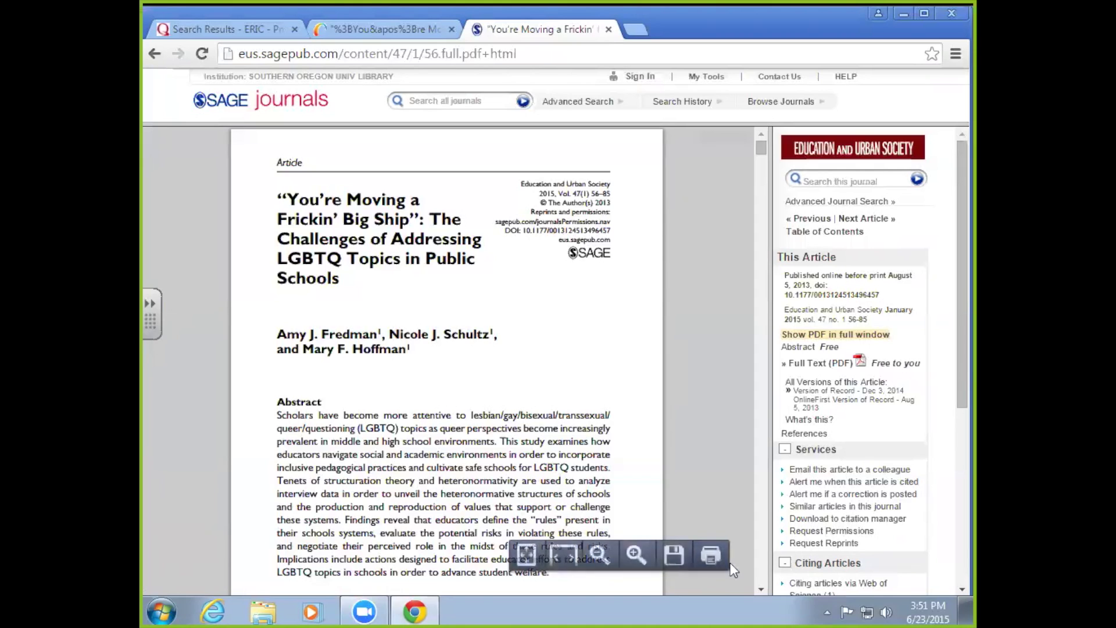
{"action": "left_click", "coordinate": [676, 552]}
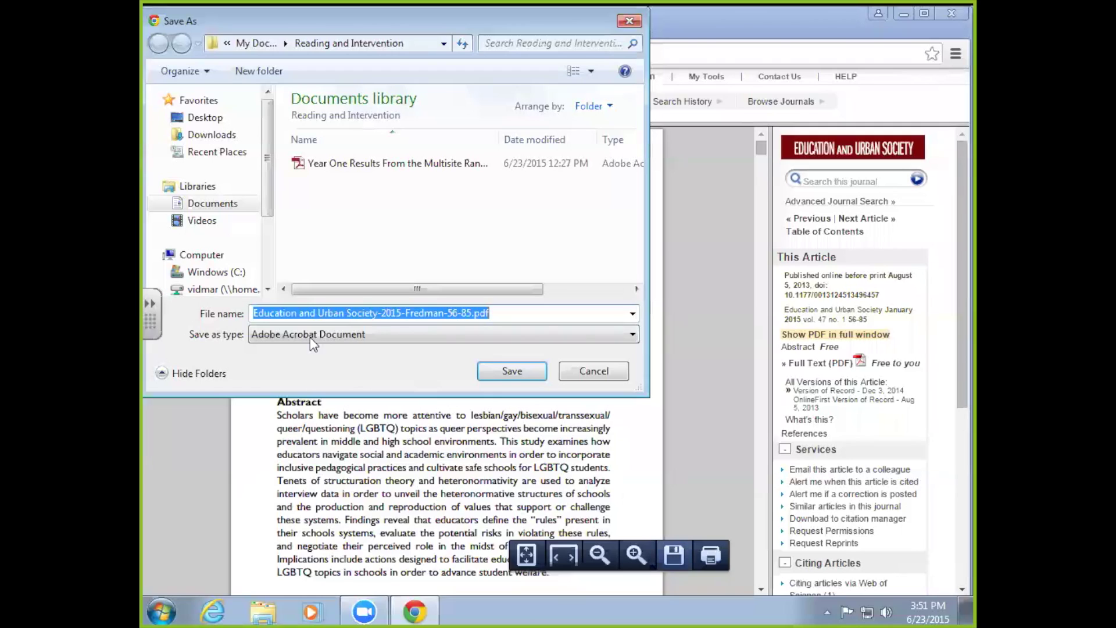
{"action": "left_click", "coordinate": [507, 314]}
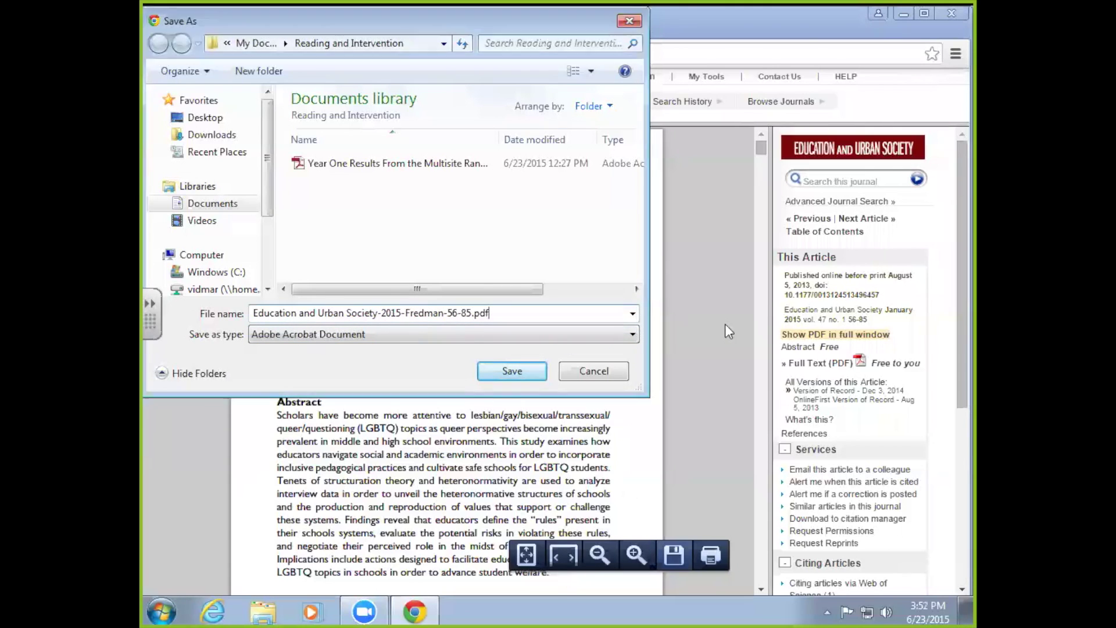
{"action": "left_click", "coordinate": [605, 379]}
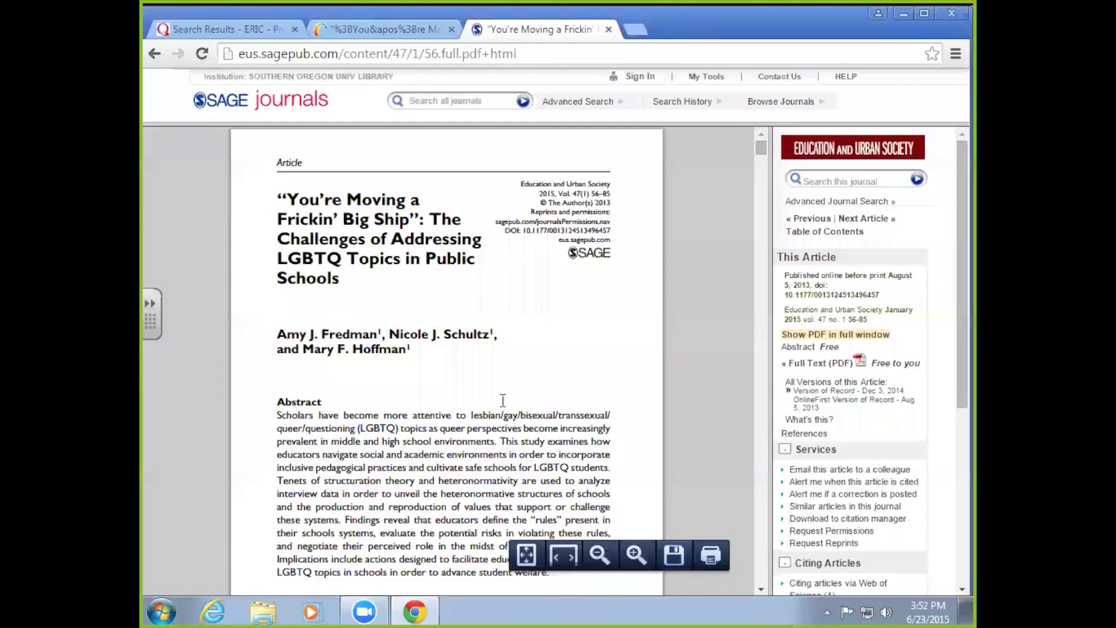
- Return to the ERIC results, open the first article's record, and copy "The Challenges of Addressing LGBTQ" from its title
{"action": "left_click", "coordinate": [210, 28]}
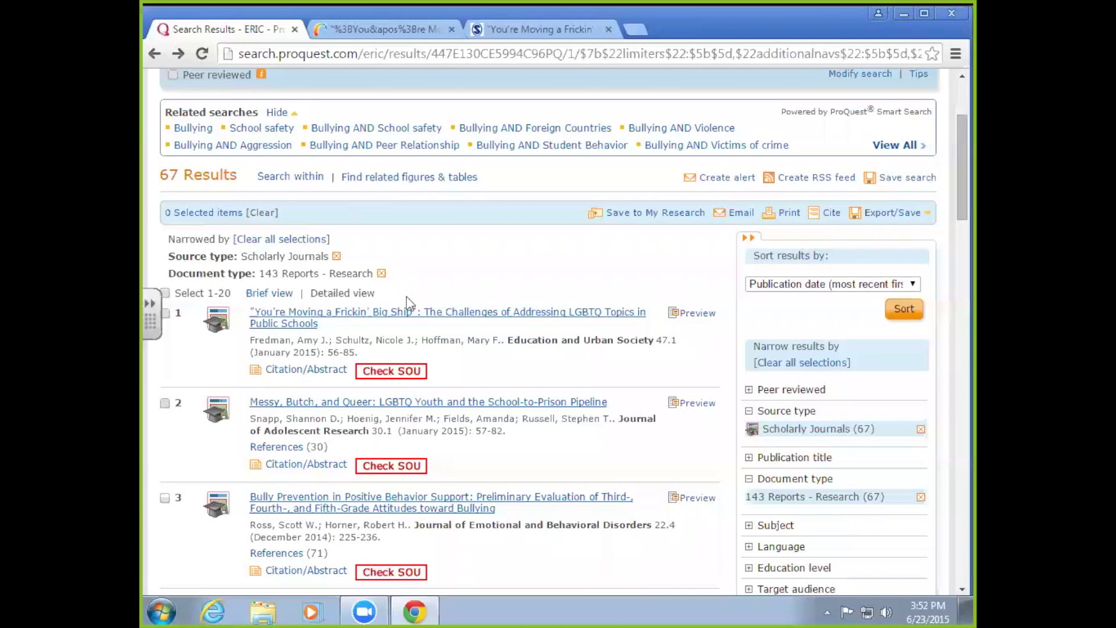
{"action": "left_click", "coordinate": [336, 320]}
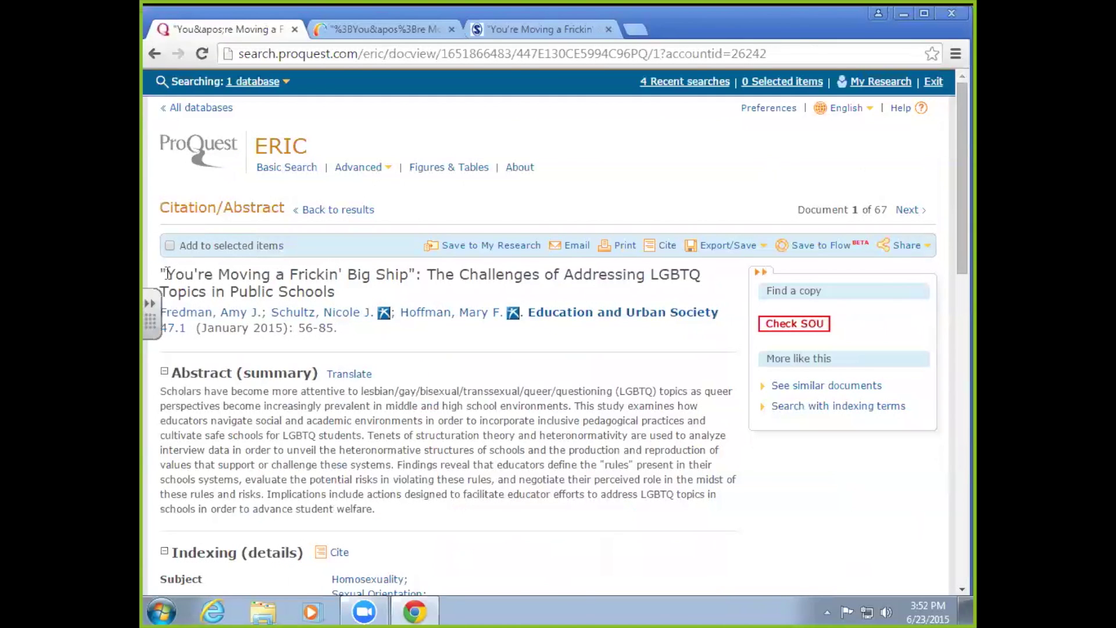
{"action": "left_click_drag", "start_coordinate": [167, 273], "coordinate": [409, 274]}
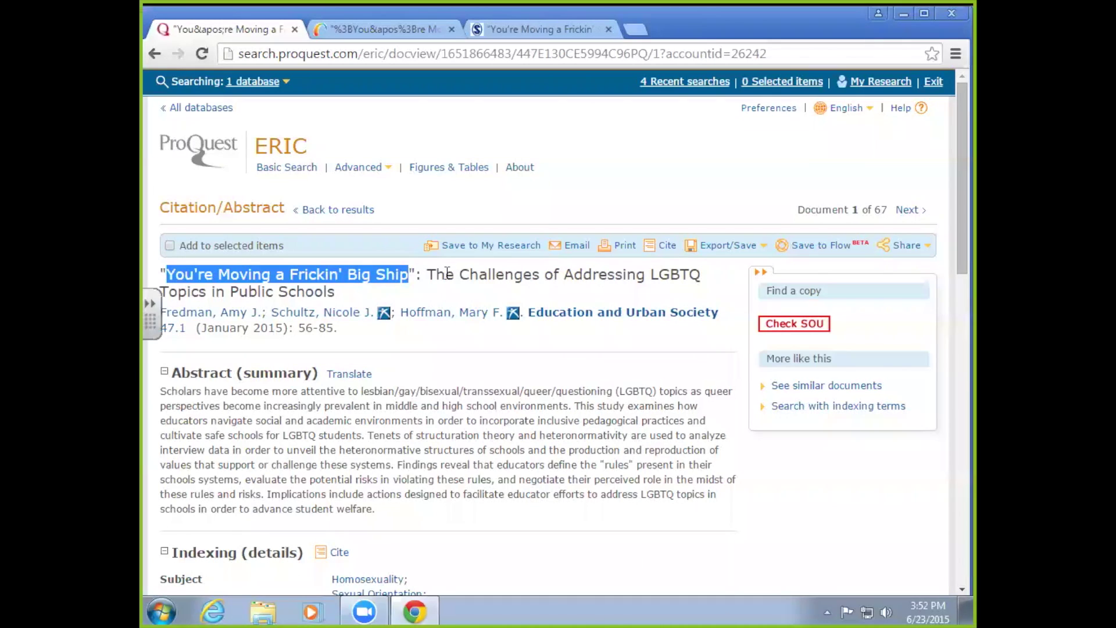
{"action": "left_click_drag", "start_coordinate": [424, 274], "coordinate": [701, 274]}
{"action": "key", "text": "ctrl+c"}
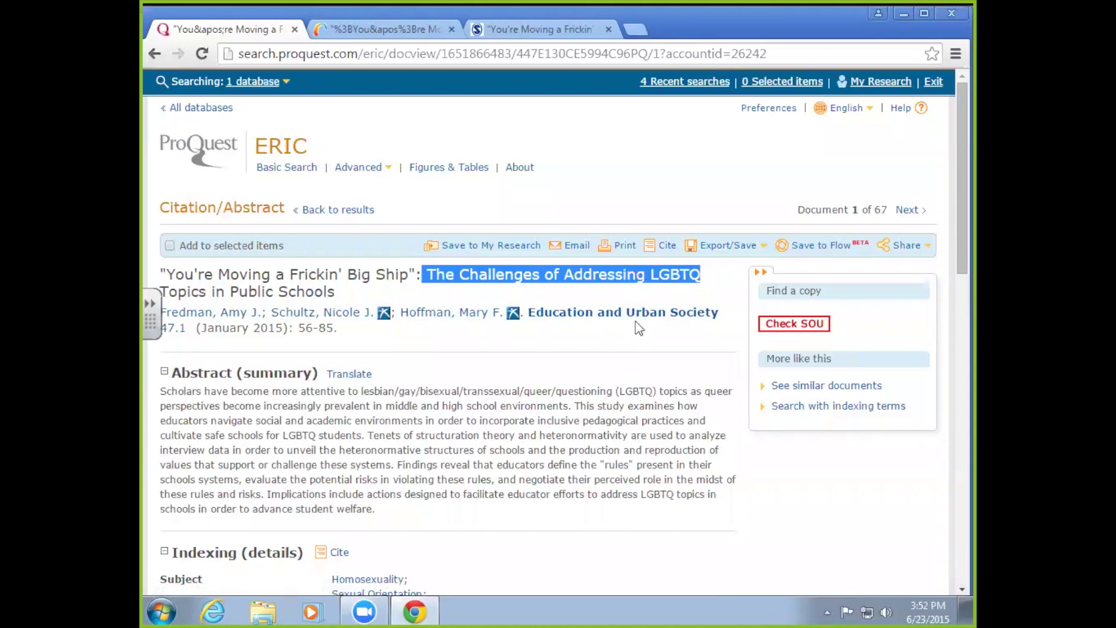
- Start saving the full-text PDF from SAGE and set its file name to "The Challenges of Addressing LGBTQ"
{"action": "left_click", "coordinate": [503, 28]}
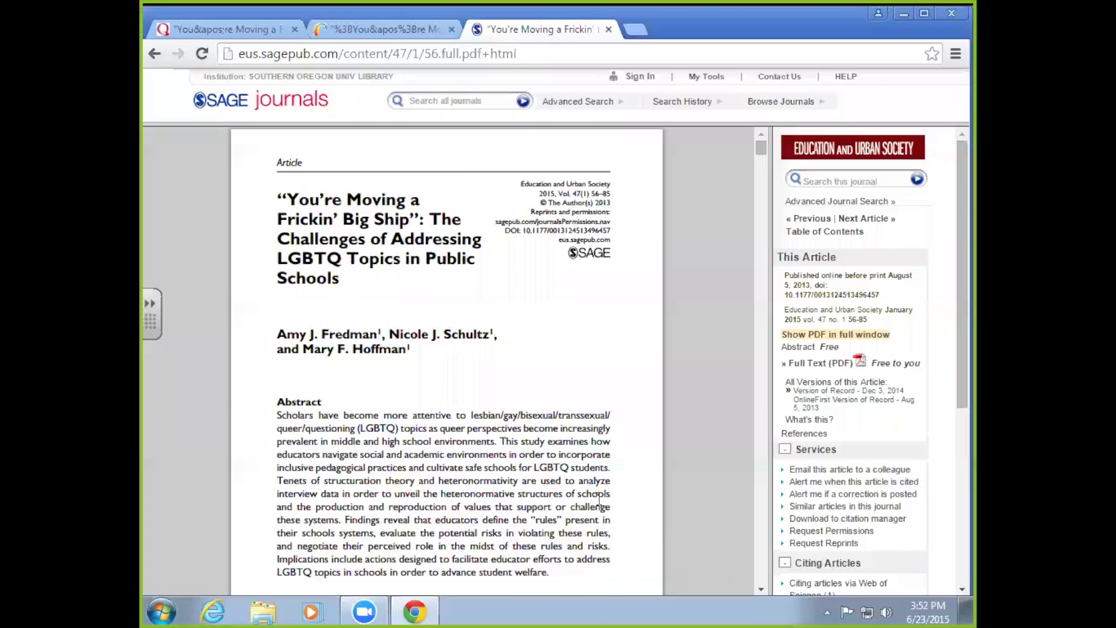
{"action": "left_click", "coordinate": [672, 556]}
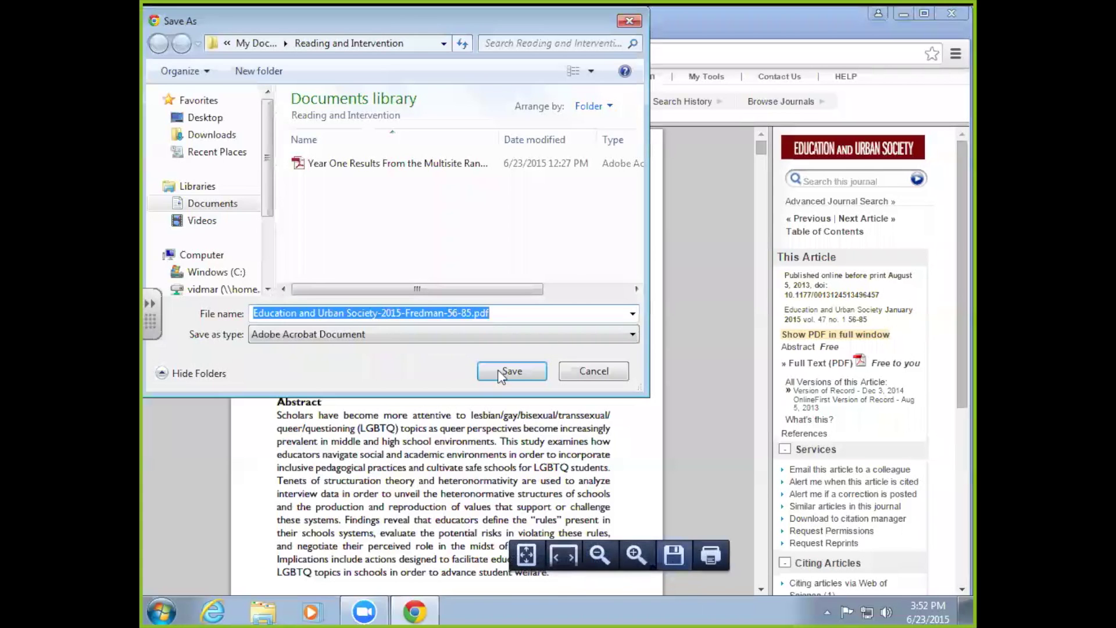
{"action": "left_click", "coordinate": [471, 313]}
{"action": "left_click_drag", "start_coordinate": [472, 313], "coordinate": [203, 317]}
{"action": "key", "text": "ctrl+v"}
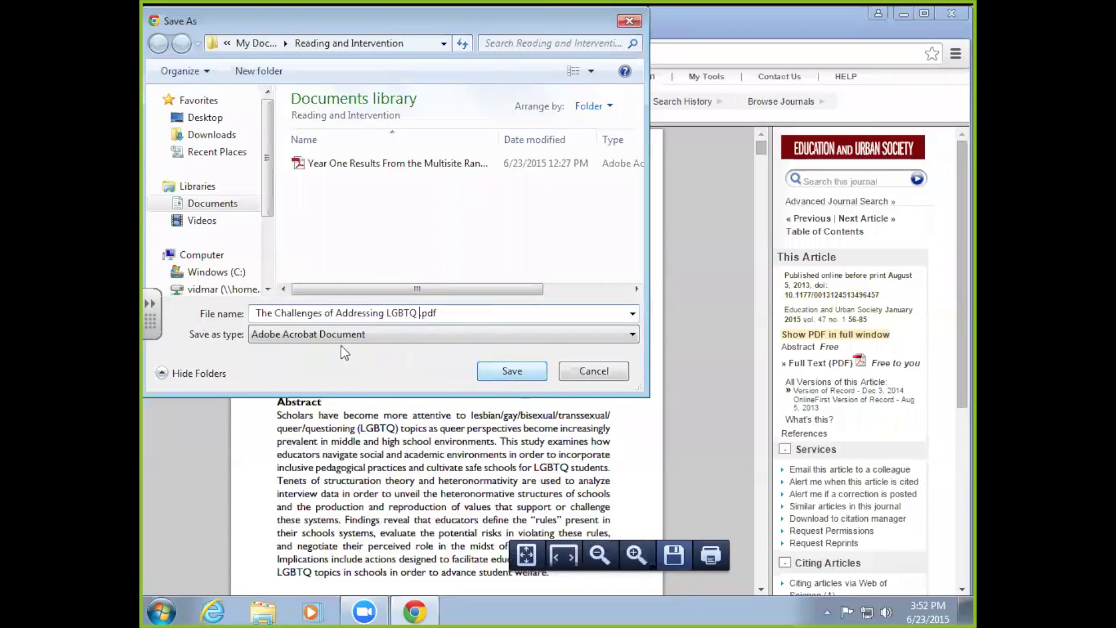
- Choose the personal home network drive as the location and save the PDF
{"action": "scroll", "coordinate": [263, 166], "scroll_direction": "down", "scroll_amount": 4}
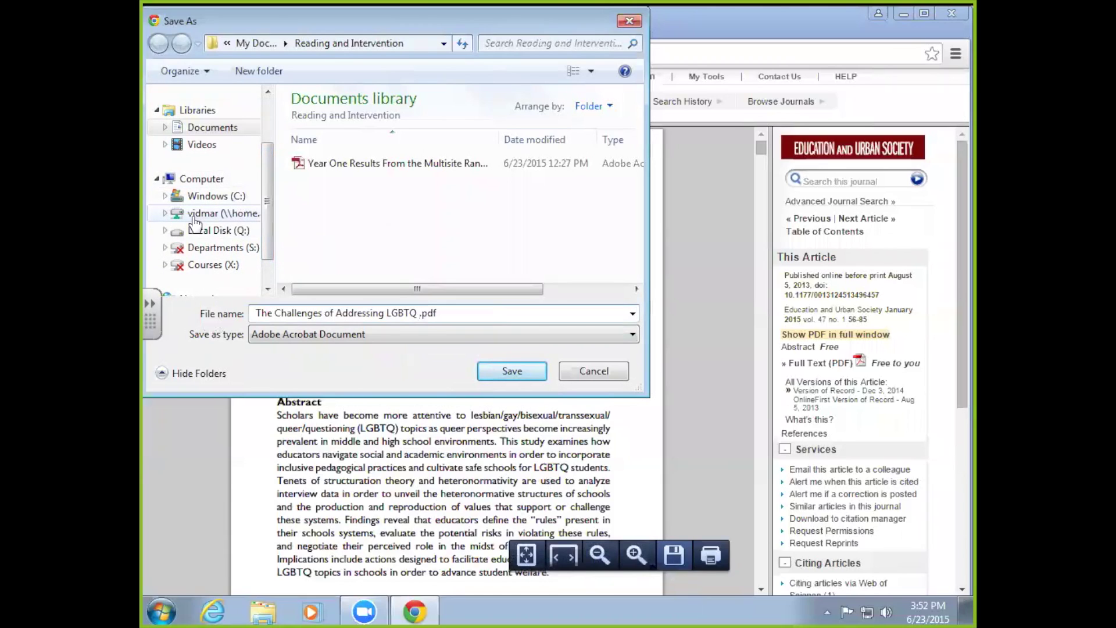
{"action": "left_click", "coordinate": [207, 215]}
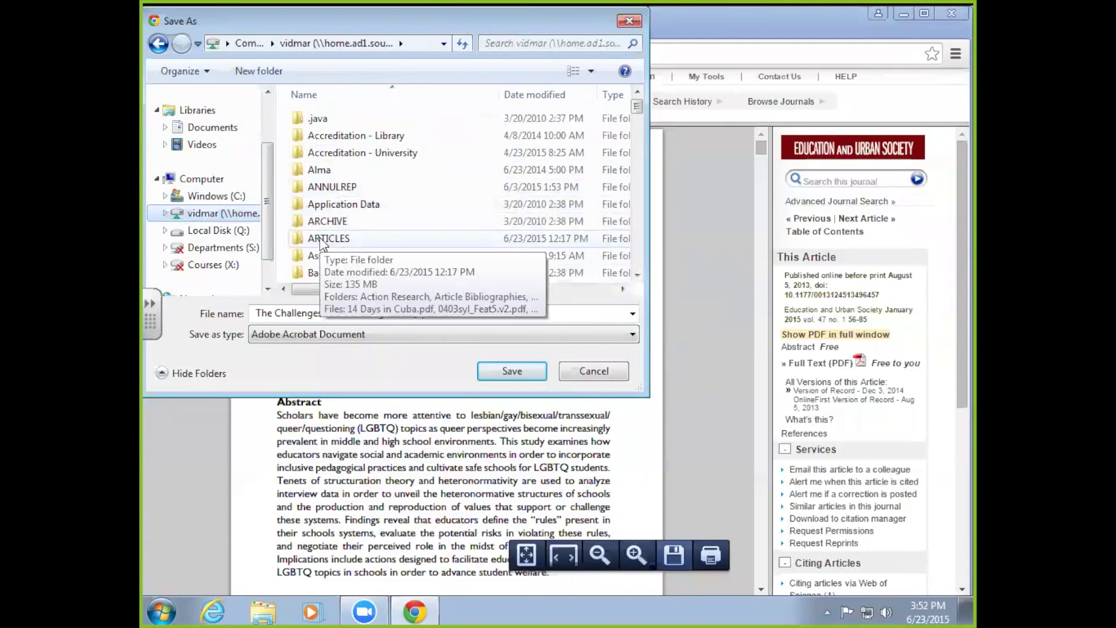
{"action": "key", "text": "Return"}
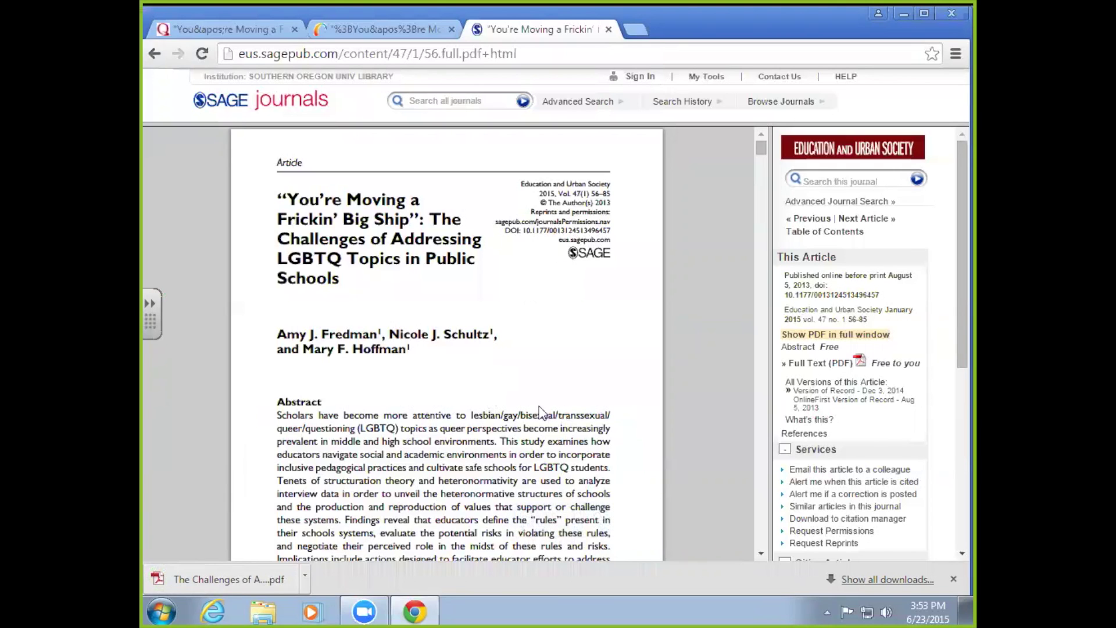
- Examine the article's introduction, Review of Literature, theoretical framework, and the start of the Method section
{"action": "scroll", "coordinate": [531, 357], "scroll_direction": "down", "scroll_amount": 10}
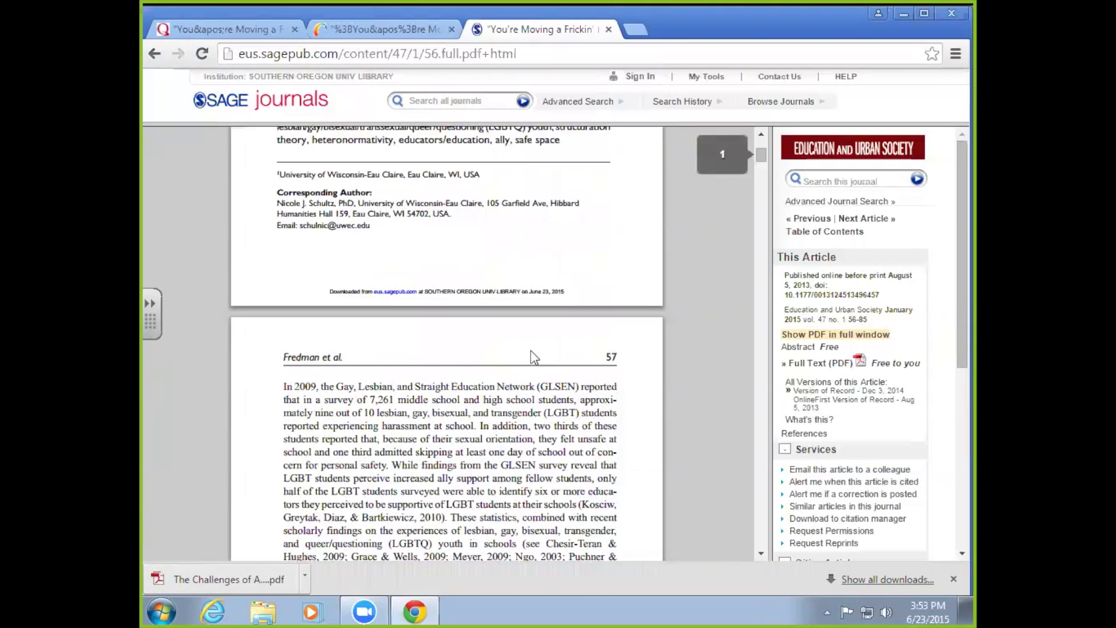
{"action": "scroll", "coordinate": [533, 357], "scroll_direction": "down", "scroll_amount": 3}
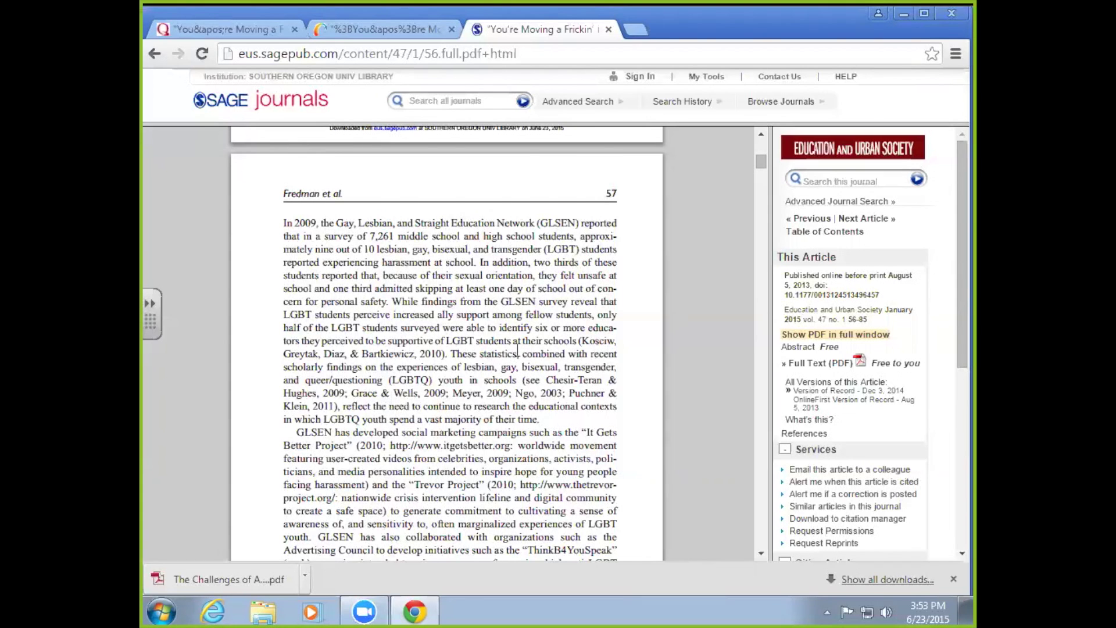
{"action": "scroll", "coordinate": [517, 349], "scroll_direction": "down", "scroll_amount": 3}
{"action": "scroll", "coordinate": [389, 314], "scroll_direction": "down", "scroll_amount": 10}
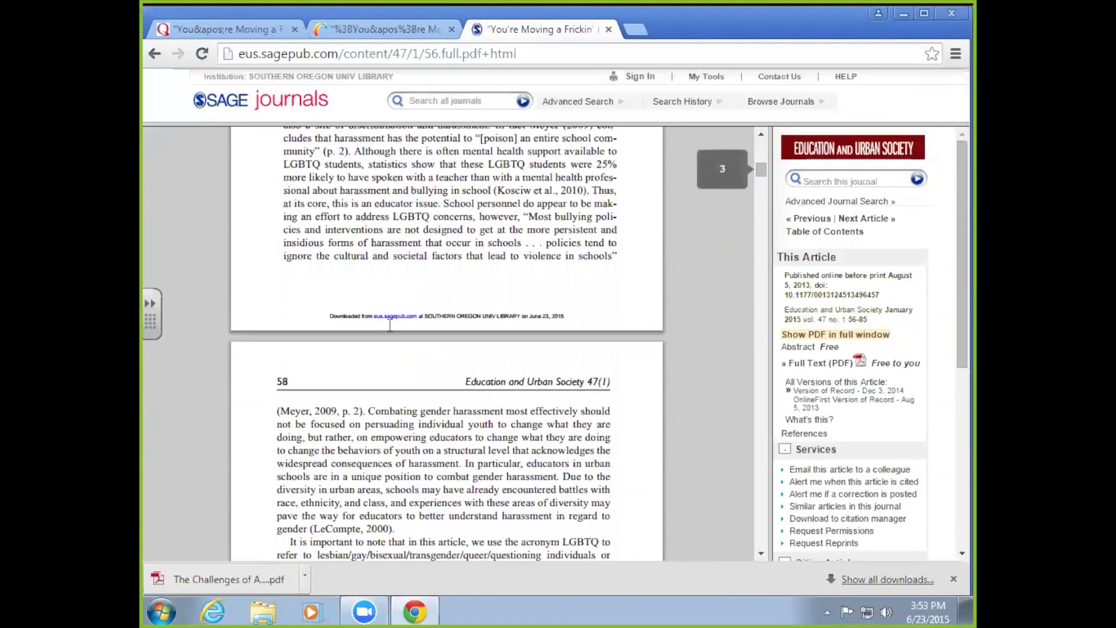
{"action": "scroll", "coordinate": [395, 347], "scroll_direction": "down", "scroll_amount": 2}
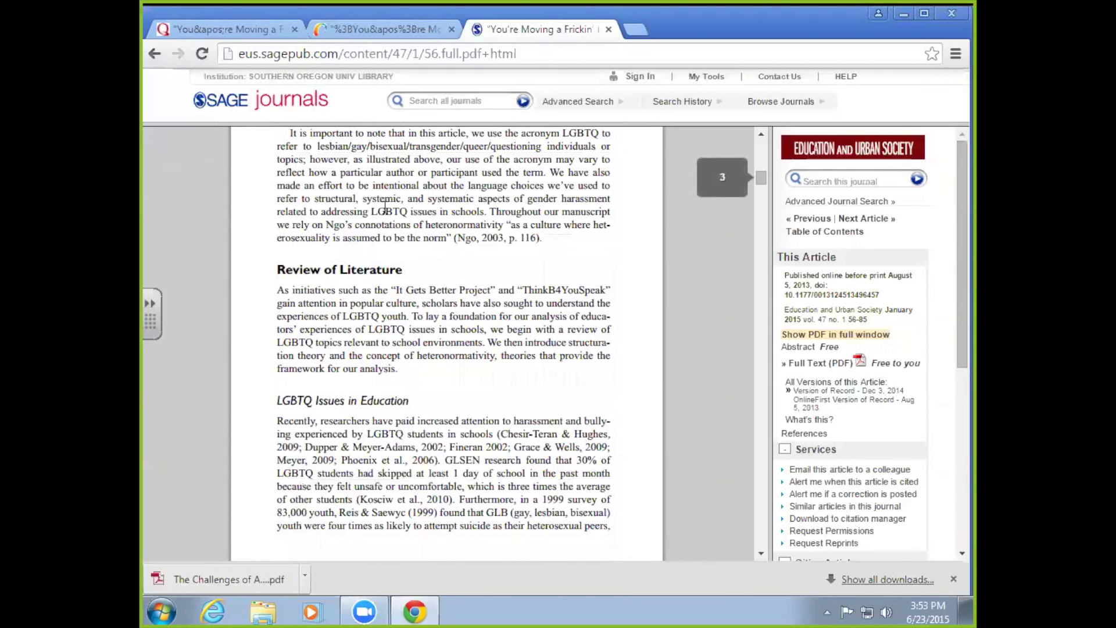
{"action": "scroll", "coordinate": [385, 282], "scroll_direction": "down", "scroll_amount": 7}
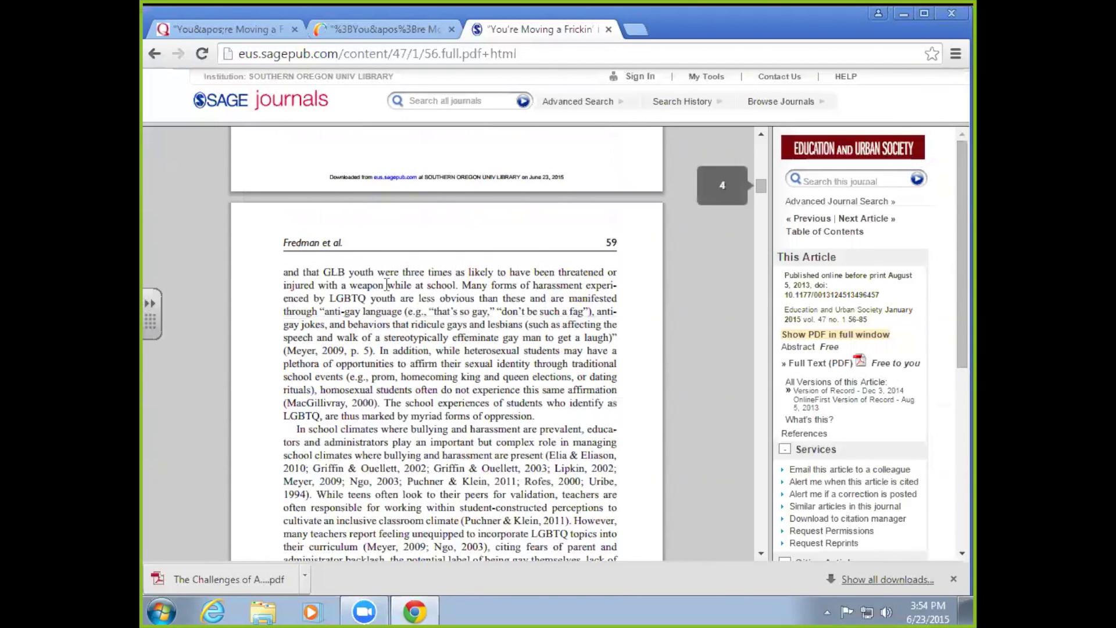
{"action": "scroll", "coordinate": [385, 282], "scroll_direction": "down", "scroll_amount": 10}
{"action": "scroll", "coordinate": [388, 288], "scroll_direction": "down", "scroll_amount": 10}
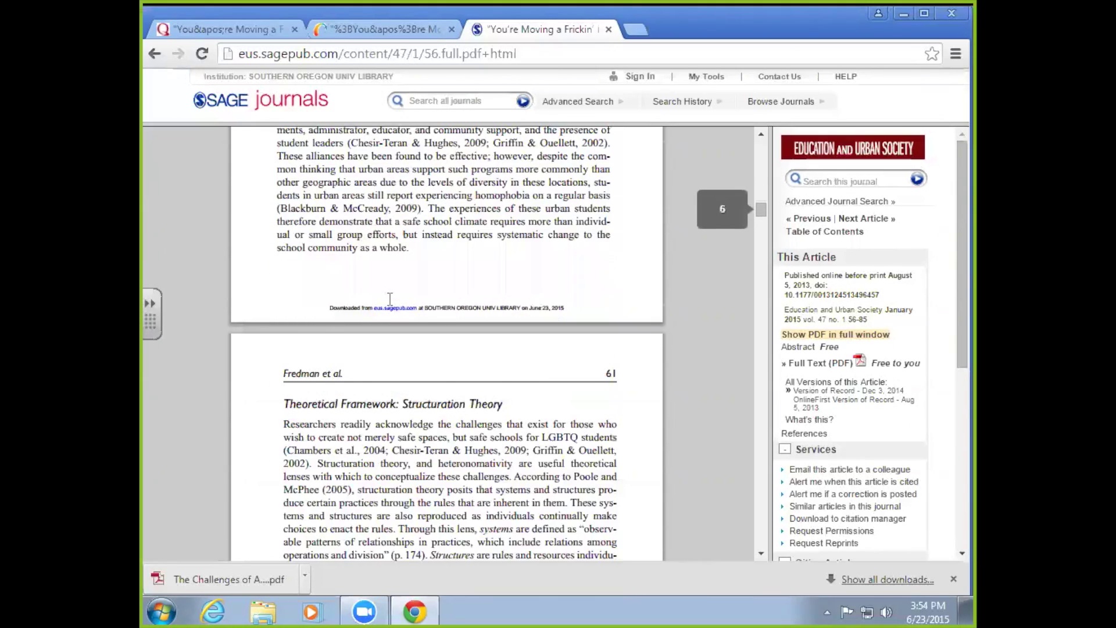
{"action": "scroll", "coordinate": [389, 298], "scroll_direction": "down", "scroll_amount": 3}
{"action": "scroll", "coordinate": [374, 353], "scroll_direction": "down", "scroll_amount": 15}
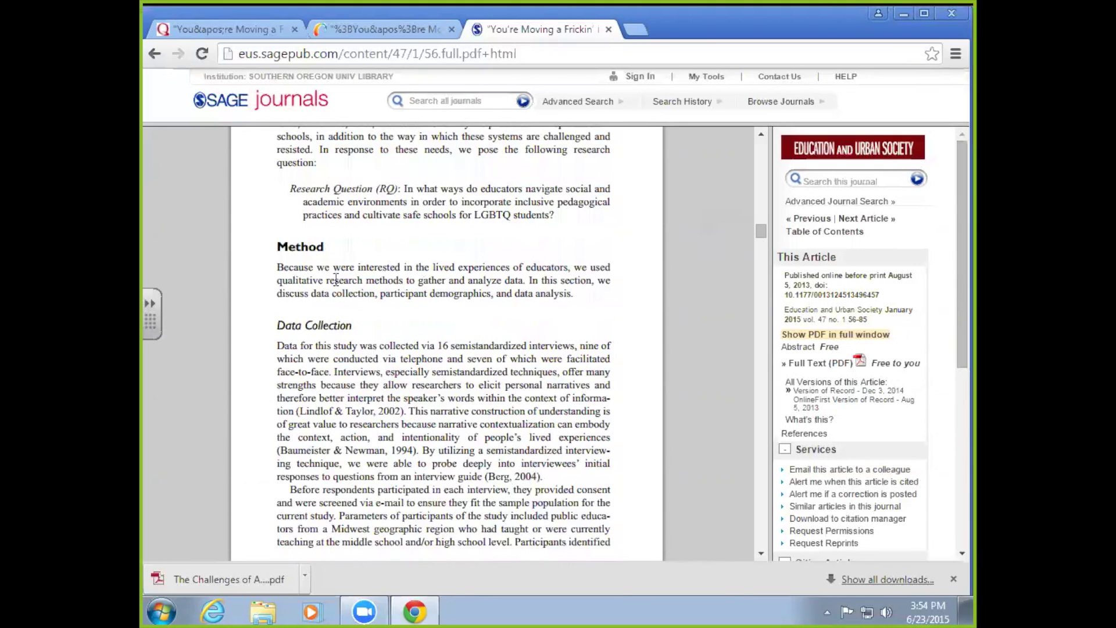
- Examine the article's Data Analysis, Results and Interpretation, and Conclusions and Implications sections
{"action": "scroll", "coordinate": [336, 280], "scroll_direction": "down", "scroll_amount": 20}
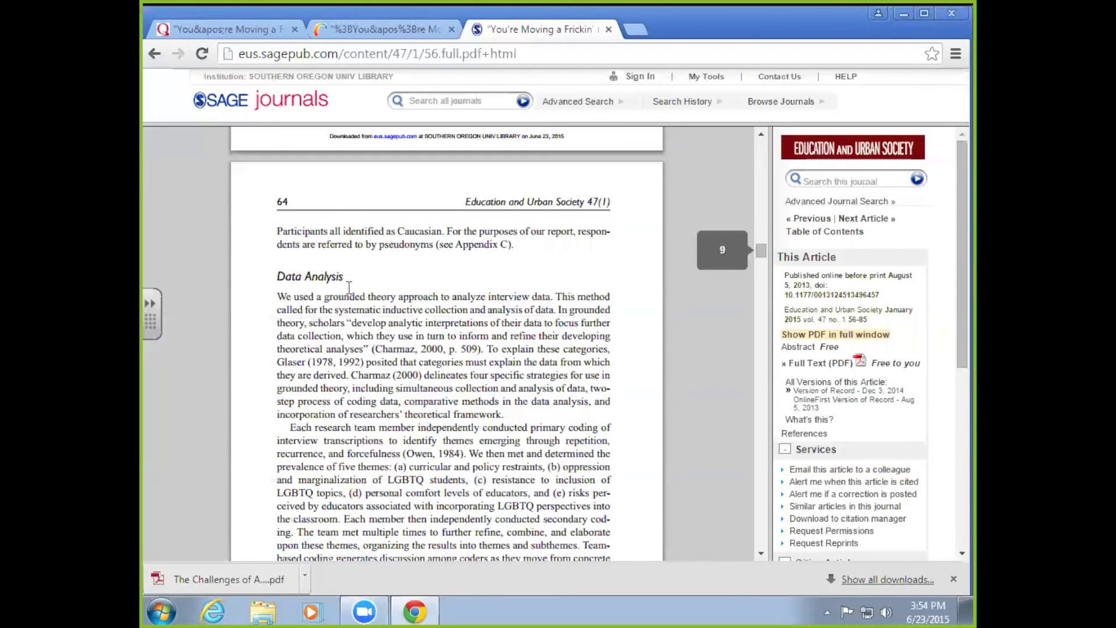
{"action": "scroll", "coordinate": [349, 288], "scroll_direction": "down", "scroll_amount": 4}
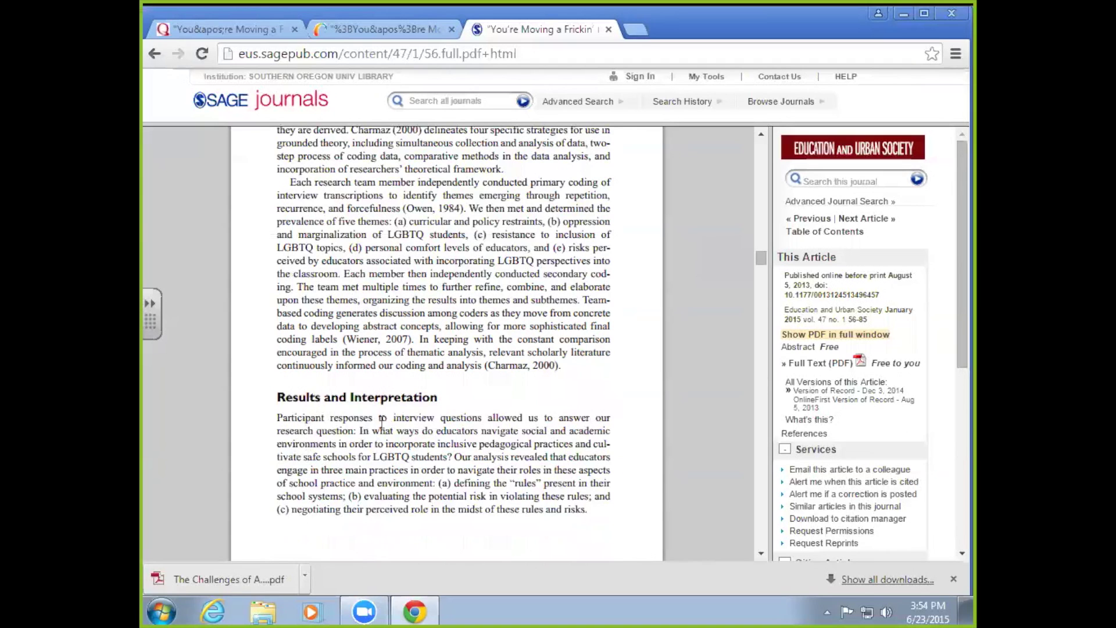
{"action": "scroll", "coordinate": [381, 419], "scroll_direction": "down", "scroll_amount": 1}
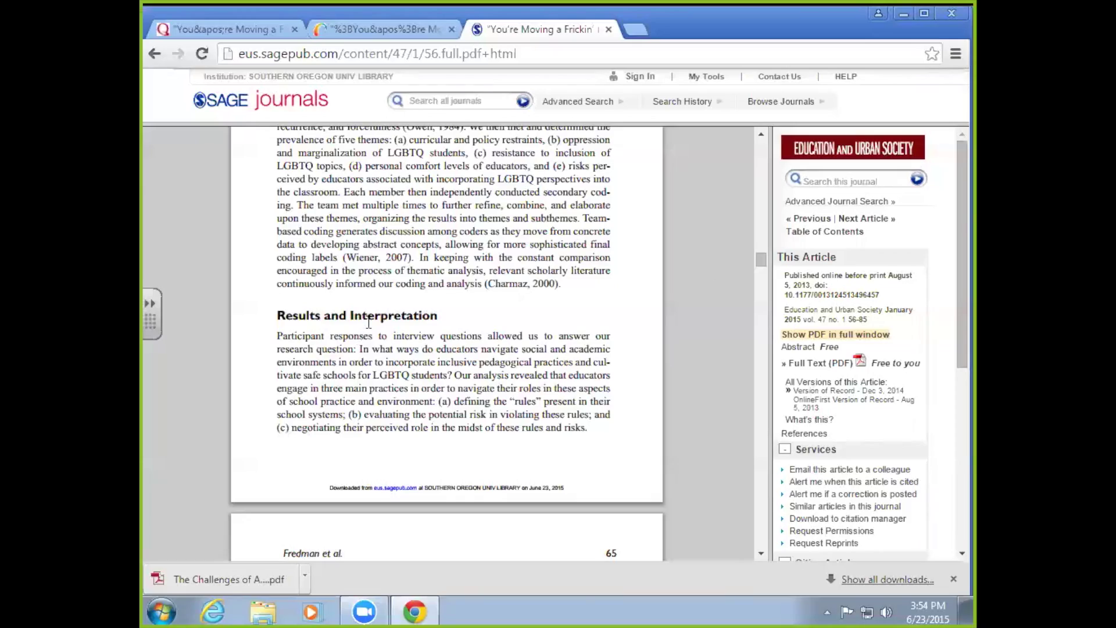
{"action": "scroll", "coordinate": [369, 322], "scroll_direction": "down", "scroll_amount": 10}
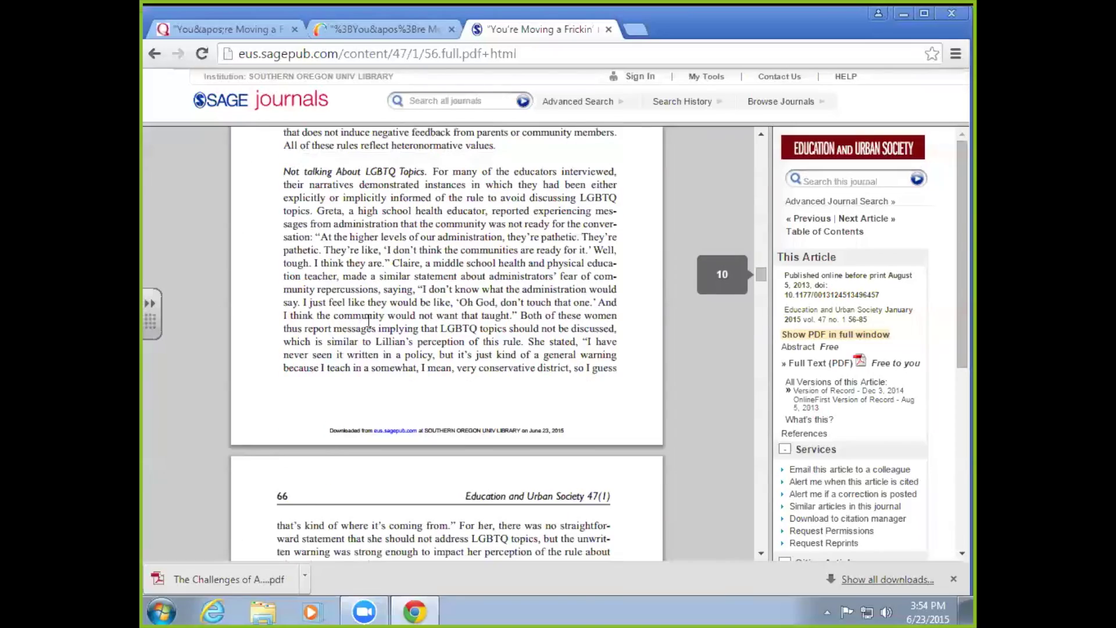
{"action": "scroll", "coordinate": [369, 322], "scroll_direction": "down", "scroll_amount": 15}
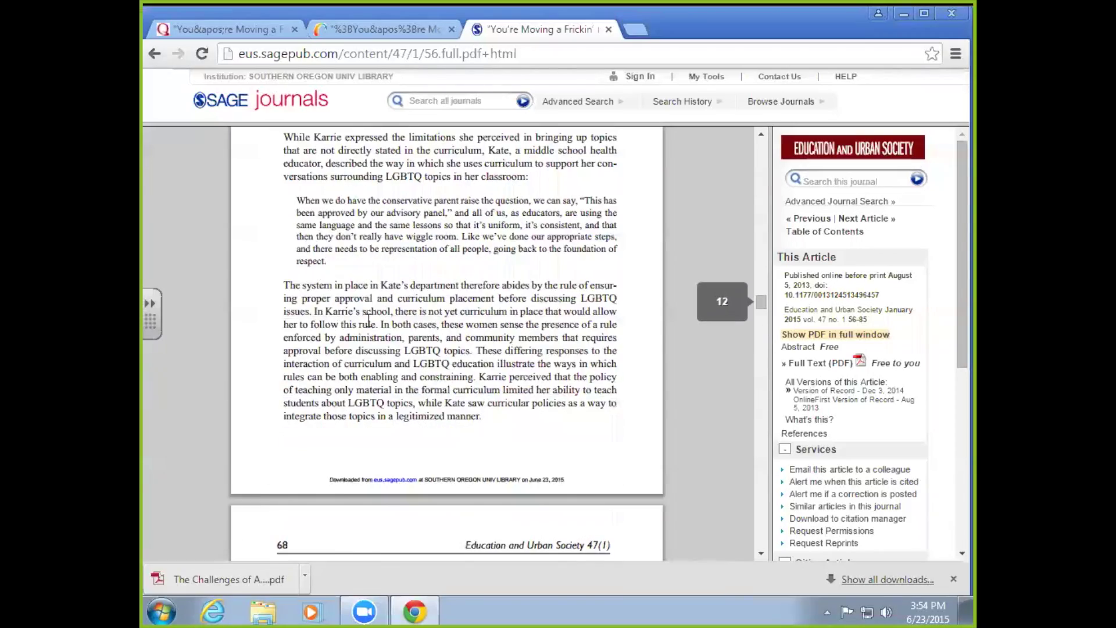
{"action": "scroll", "coordinate": [379, 338], "scroll_direction": "down", "scroll_amount": 15}
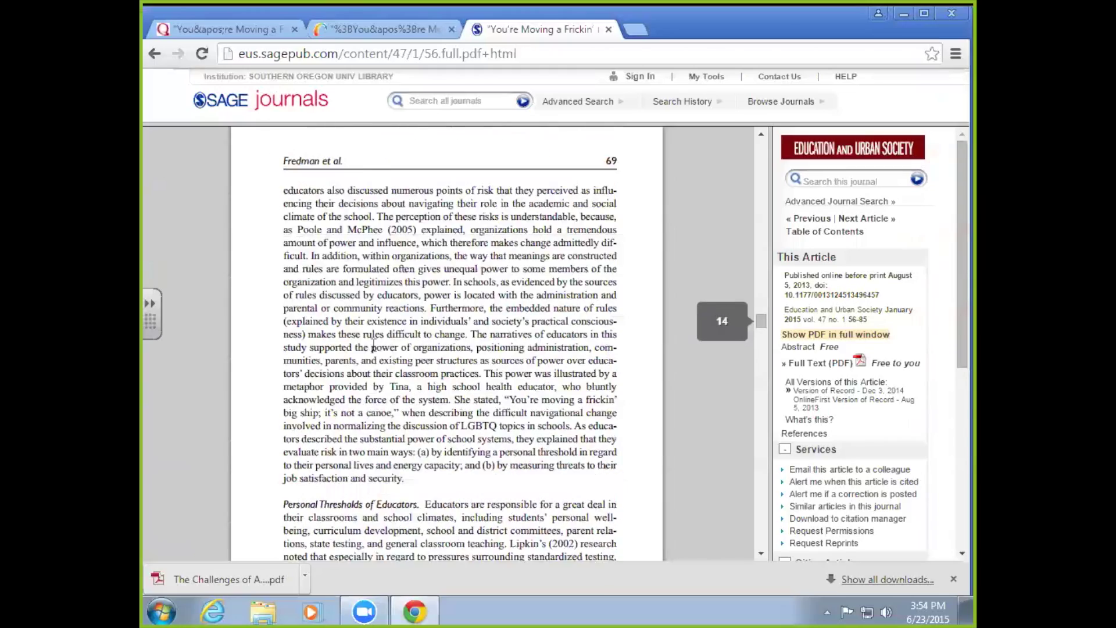
{"action": "scroll", "coordinate": [374, 344], "scroll_direction": "down", "scroll_amount": 15}
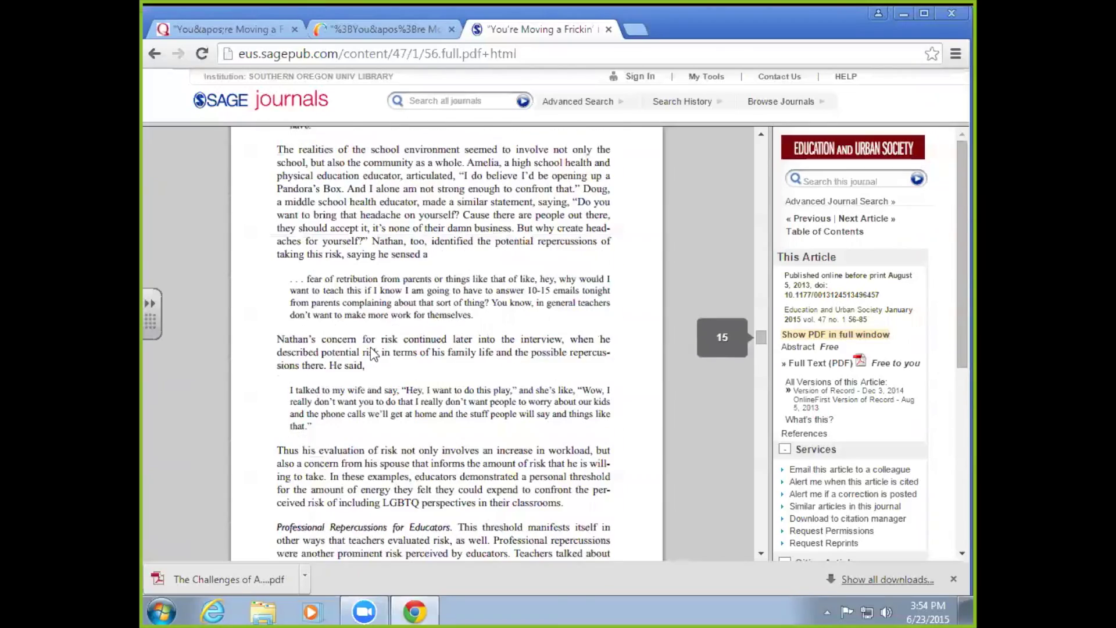
{"action": "scroll", "coordinate": [374, 354], "scroll_direction": "down", "scroll_amount": 15}
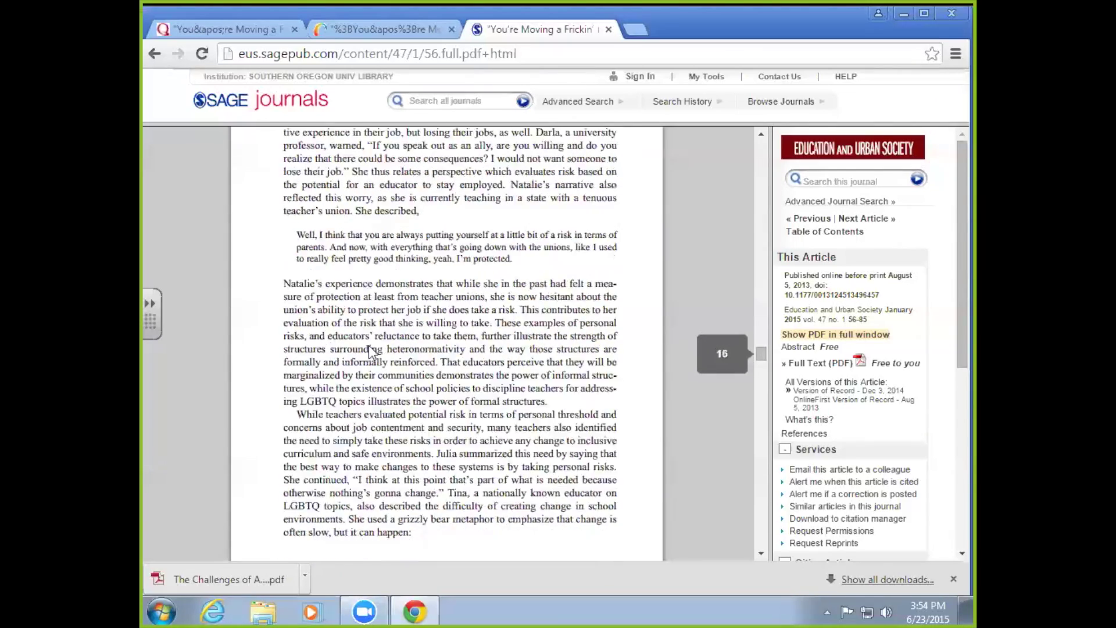
{"action": "scroll", "coordinate": [372, 353], "scroll_direction": "down", "scroll_amount": 15}
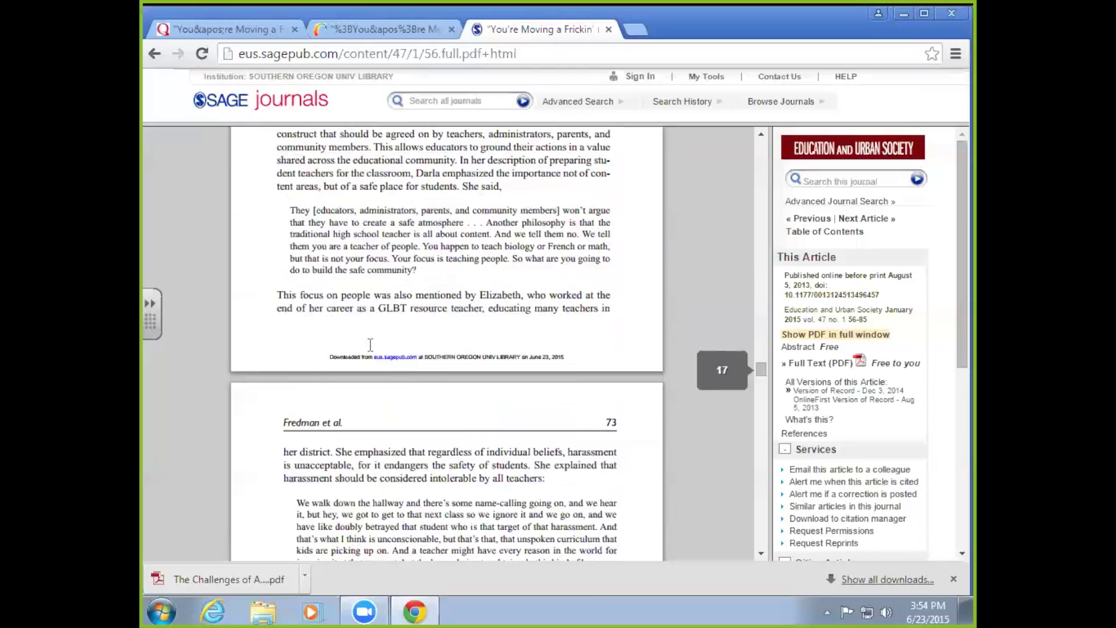
{"action": "scroll", "coordinate": [370, 345], "scroll_direction": "down", "scroll_amount": 15}
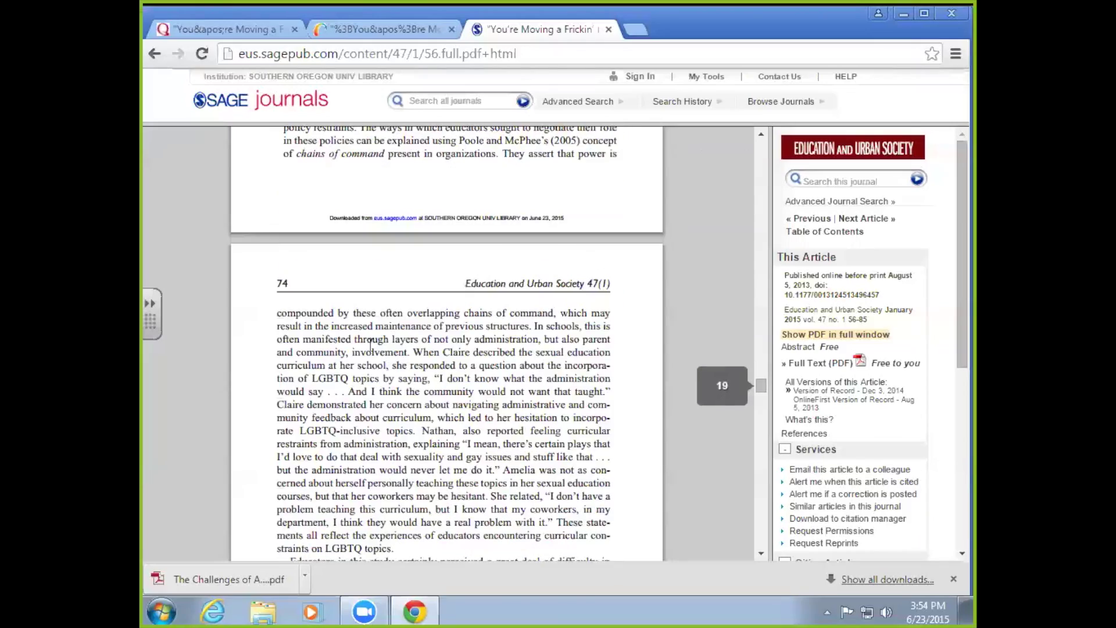
{"action": "scroll", "coordinate": [371, 345], "scroll_direction": "down", "scroll_amount": 15}
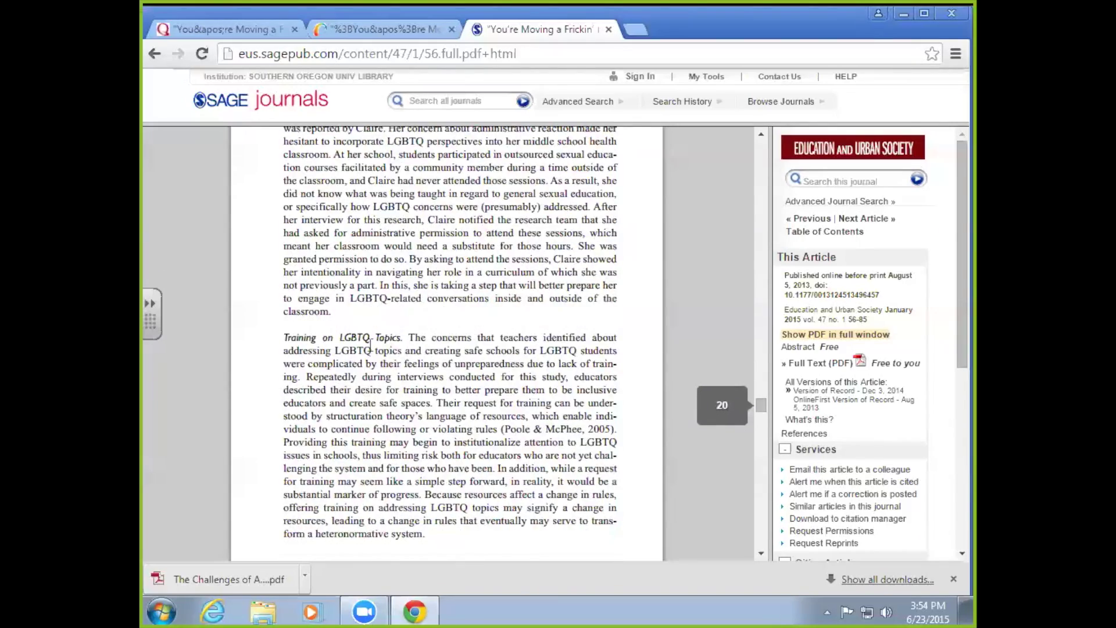
{"action": "scroll", "coordinate": [370, 345], "scroll_direction": "down", "scroll_amount": 10}
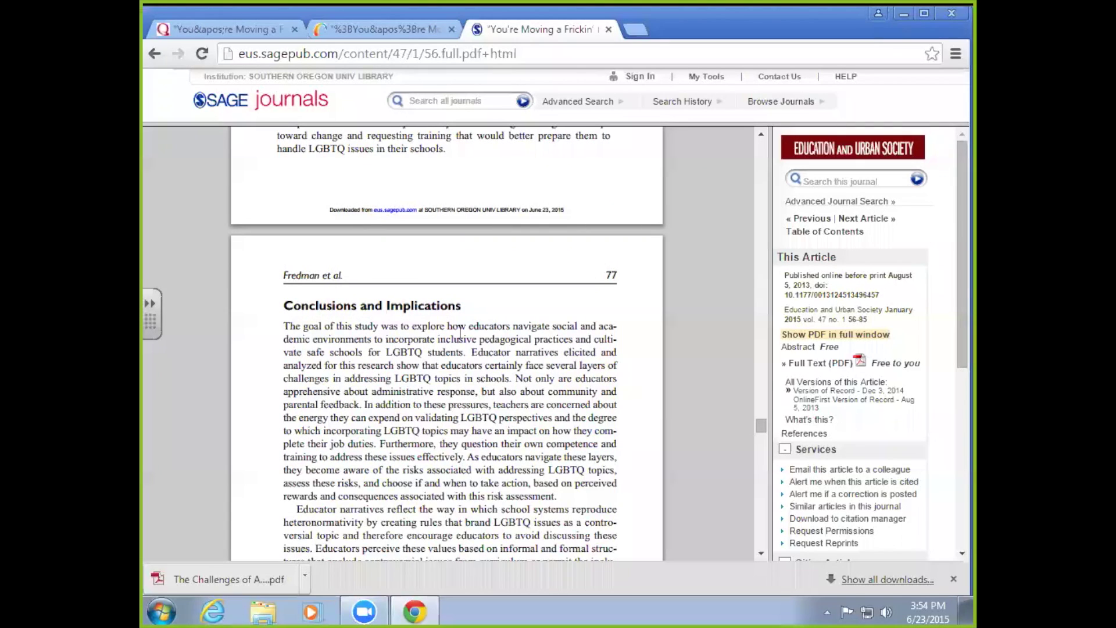
{"action": "scroll", "coordinate": [418, 461], "scroll_direction": "down", "scroll_amount": 3}
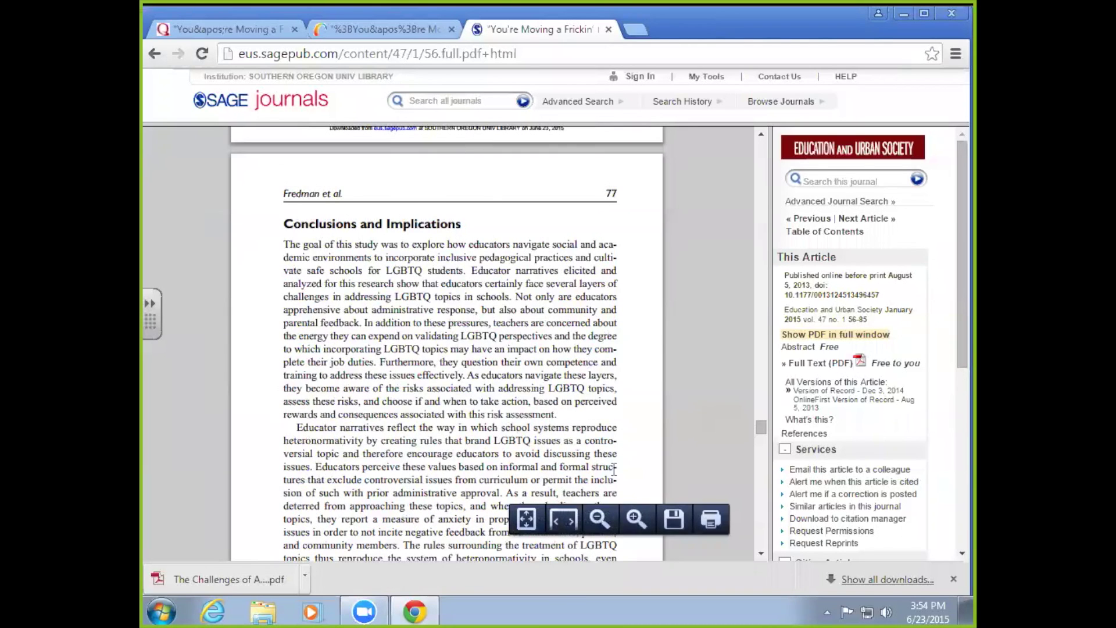
{"action": "scroll", "coordinate": [657, 338], "scroll_direction": "up", "scroll_amount": 5}
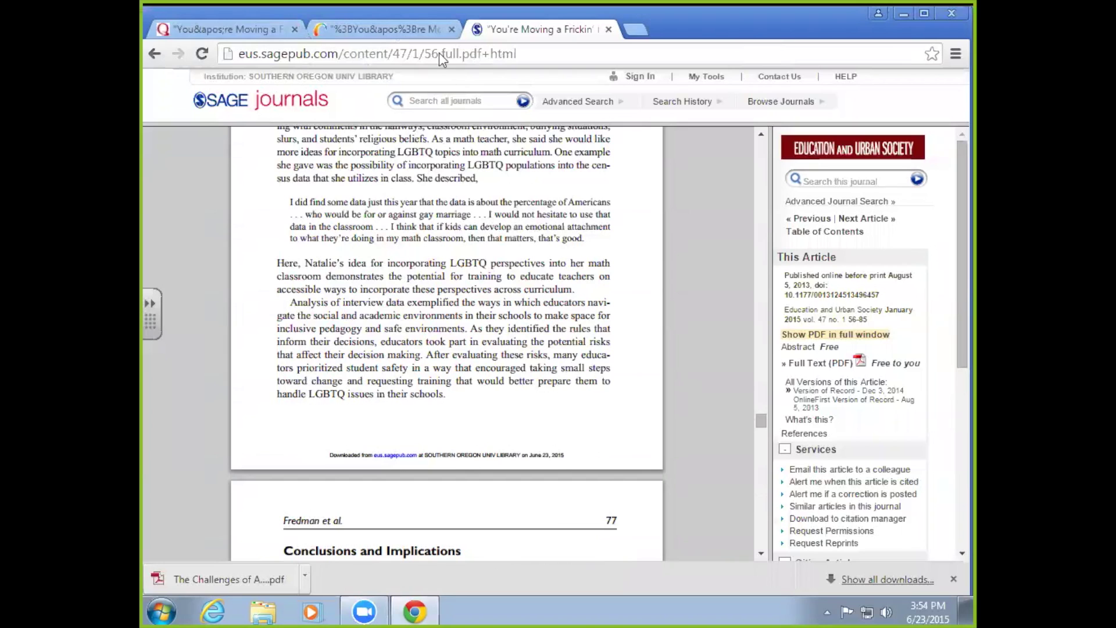
- Go back to the ERIC results list and reopen the record of the first article
{"action": "left_click", "coordinate": [239, 28]}
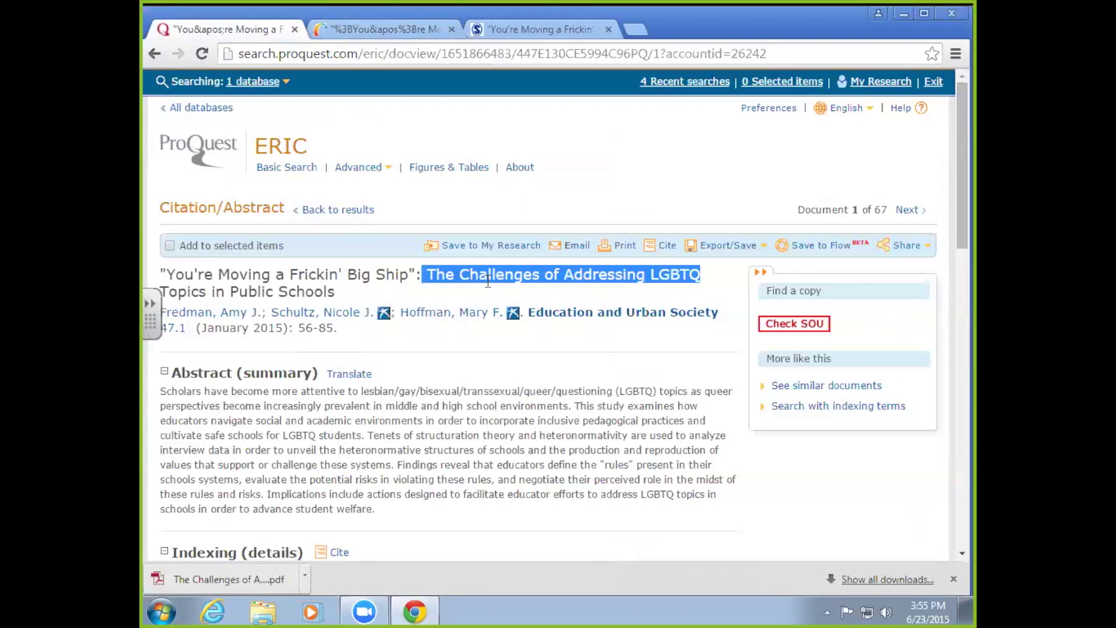
{"action": "left_click", "coordinate": [156, 55]}
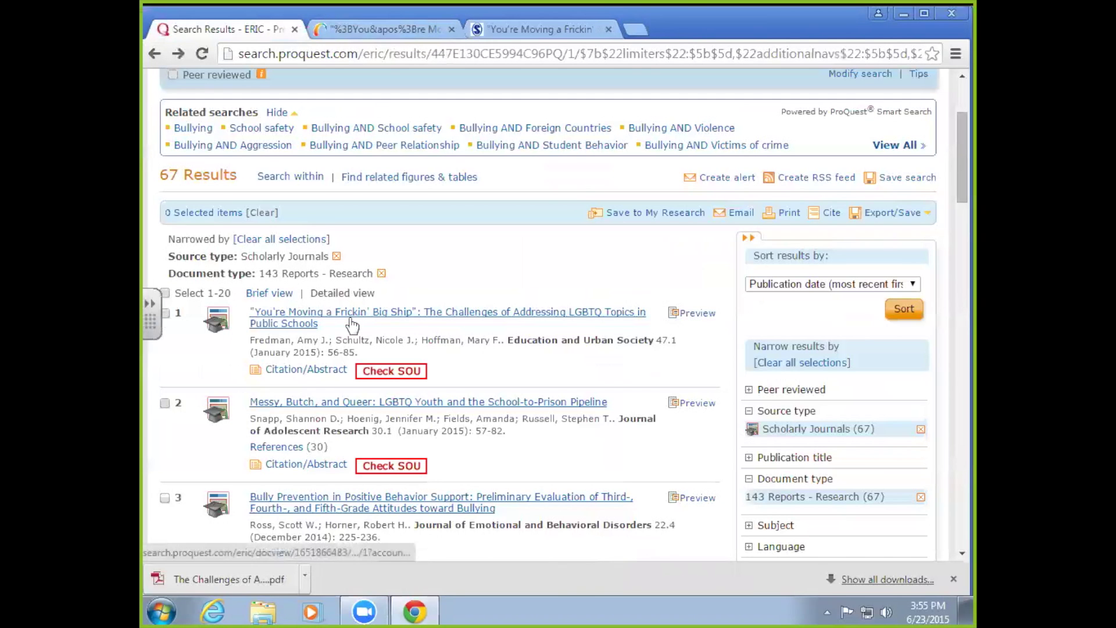
{"action": "left_click", "coordinate": [356, 314]}
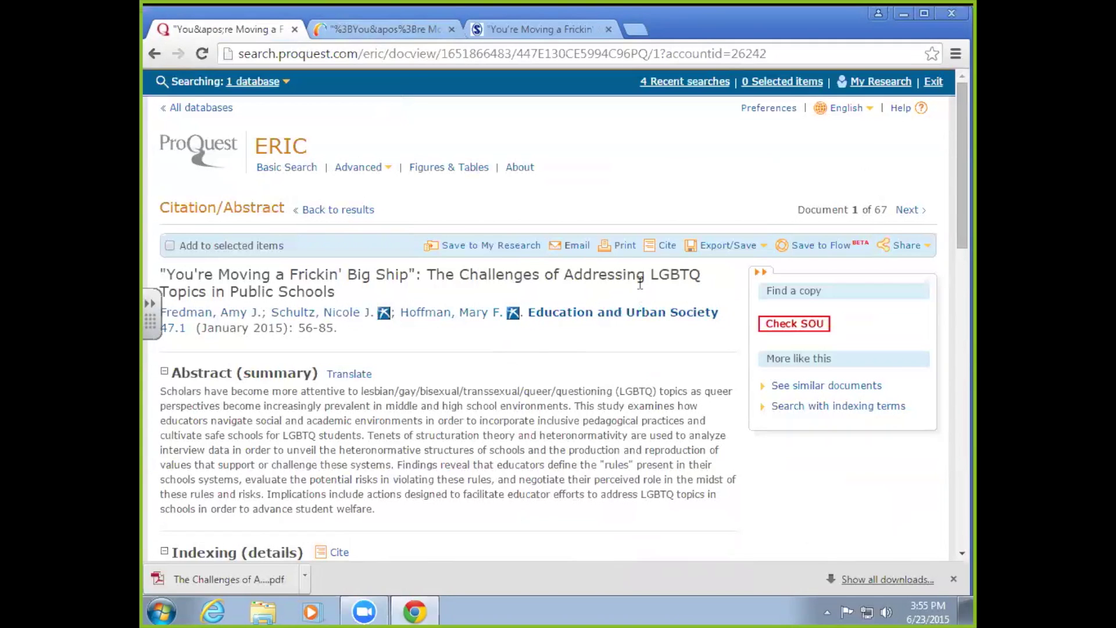
- Open the article's citation in APA 6th edition style and copy the full citation text
{"action": "left_click", "coordinate": [668, 246]}
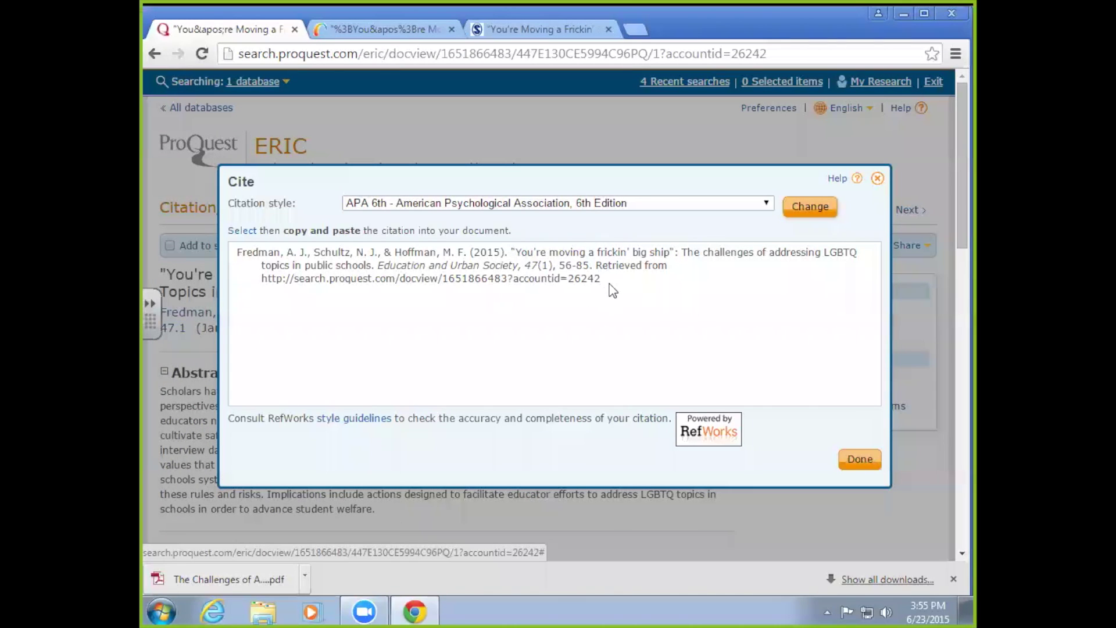
{"action": "left_click_drag", "start_coordinate": [605, 282], "coordinate": [236, 253]}
{"action": "key", "text": "ctrl+c"}
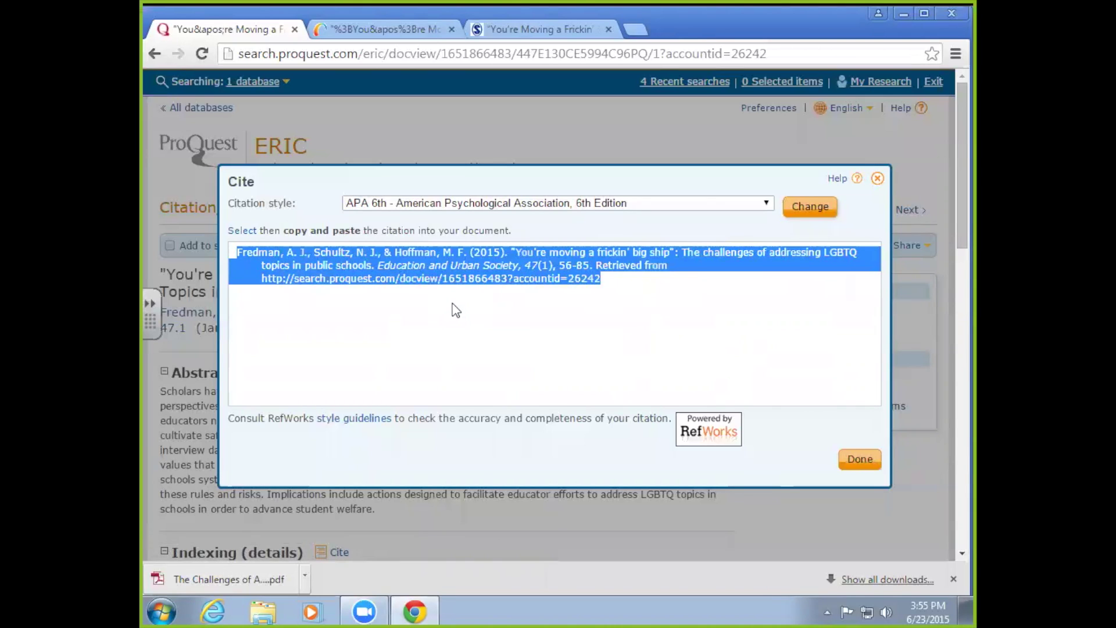
- Switch to Word 2013 and create a blank document
{"action": "left_click", "coordinate": [160, 610]}
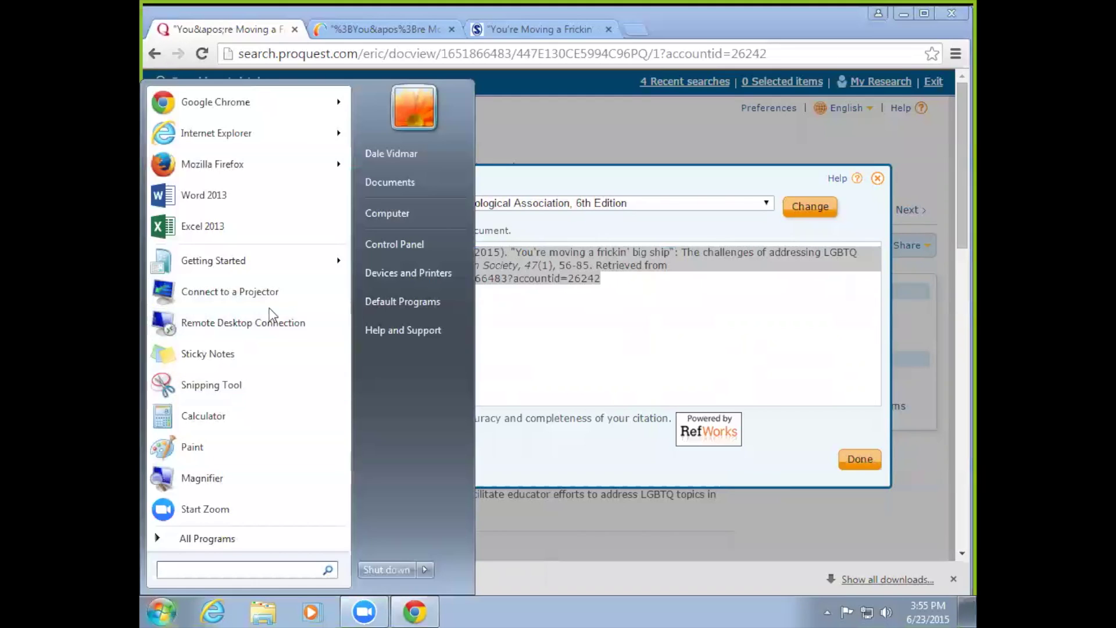
{"action": "left_click", "coordinate": [202, 194]}
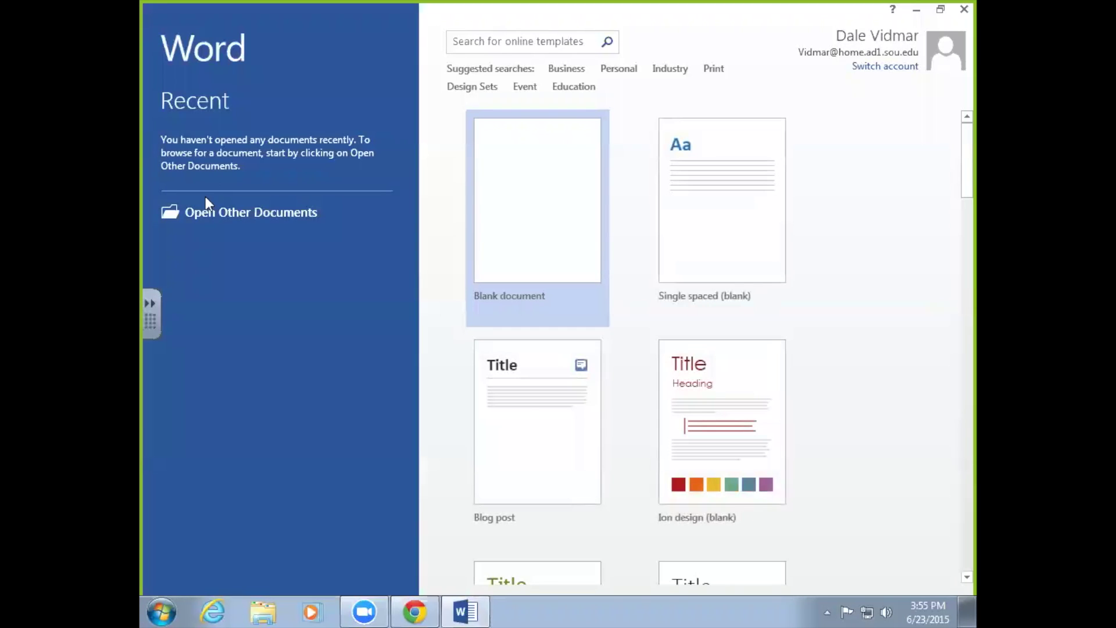
{"action": "left_click", "coordinate": [501, 147]}
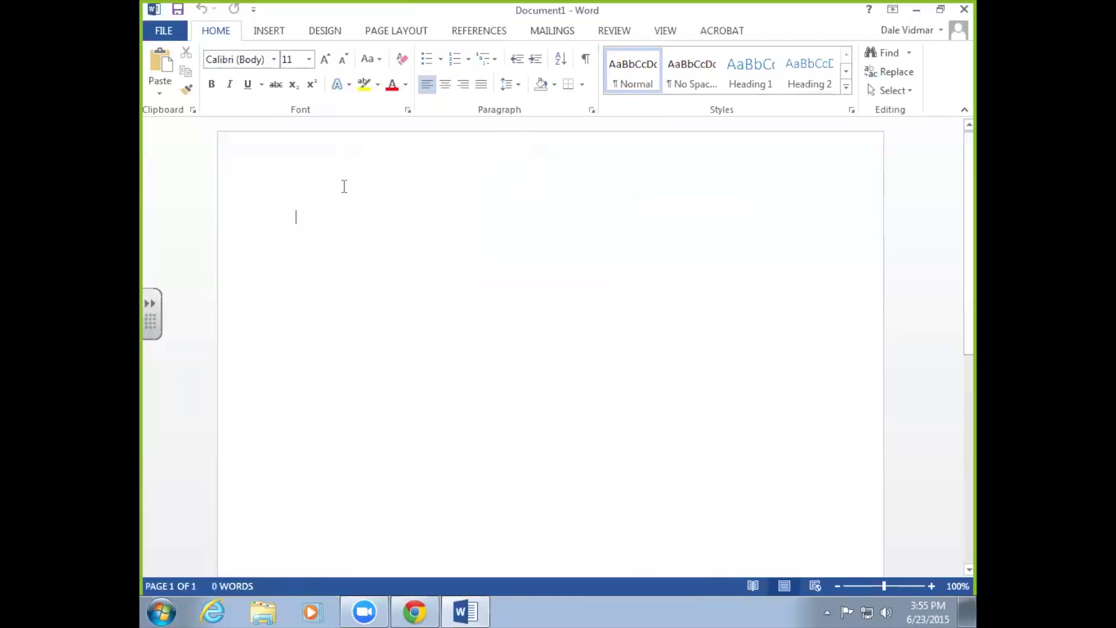
- Paste the copied citation into the blank document with its source formatting and add an empty line above it
{"action": "right_click", "coordinate": [297, 219]}
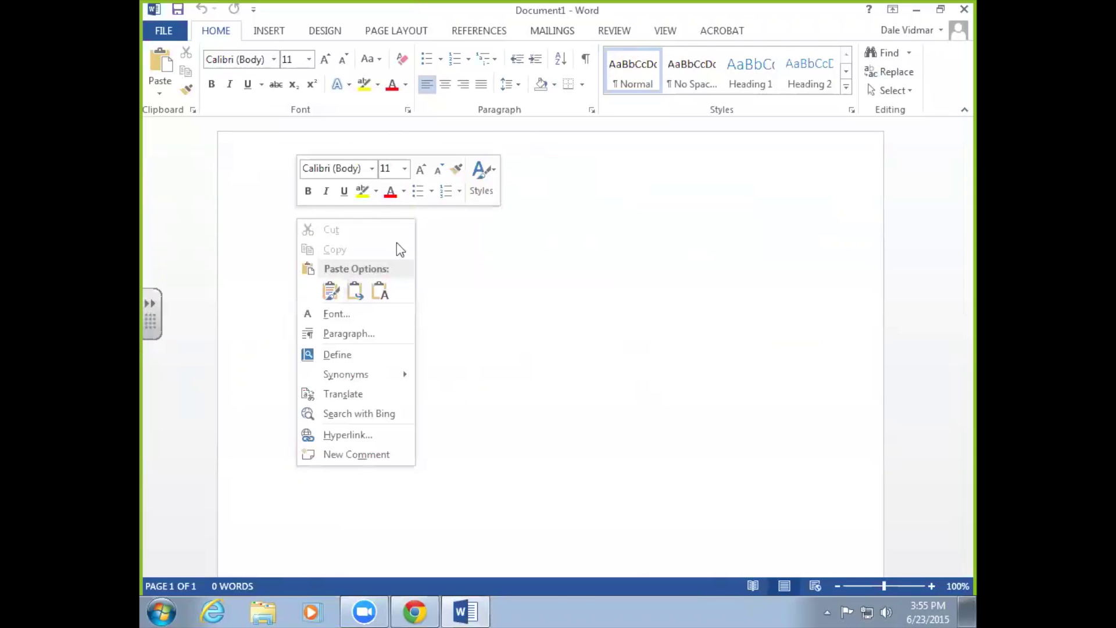
{"action": "left_click", "coordinate": [332, 291]}
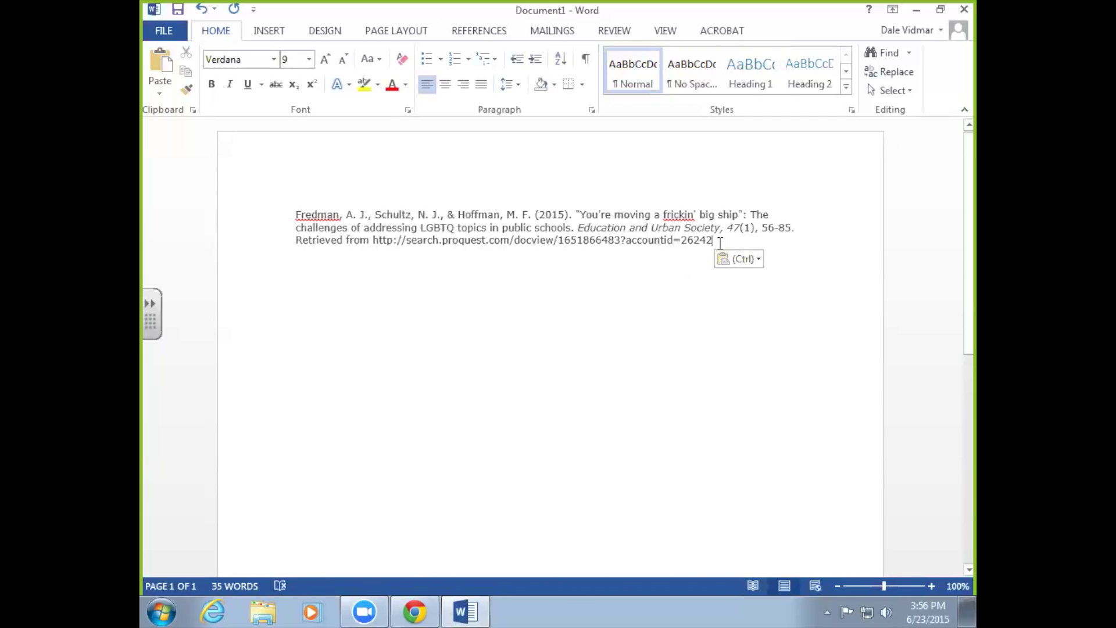
{"action": "key", "text": "ctrl+Home"}
{"action": "key", "text": "Return"}
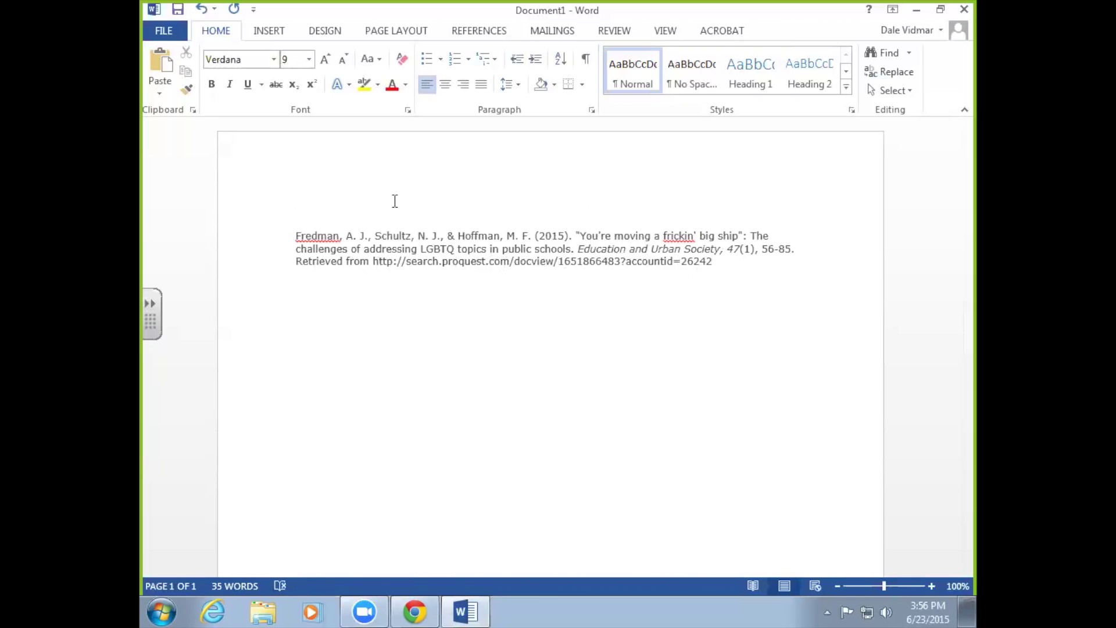
- Enter the heading "References" on the empty line above the citation and center it
{"action": "type", "text": "Refere"}
{"action": "key", "text": "BackSpace"}
{"action": "key", "text": "BackSpace"}
{"action": "key", "text": "BackSpace"}
{"action": "type", "text": "ere"}
{"action": "key", "text": "BackSpace"}
{"action": "key", "text": "BackSpace"}
{"action": "key", "text": "BackSpace"}
{"action": "type", "text": "ferences"}
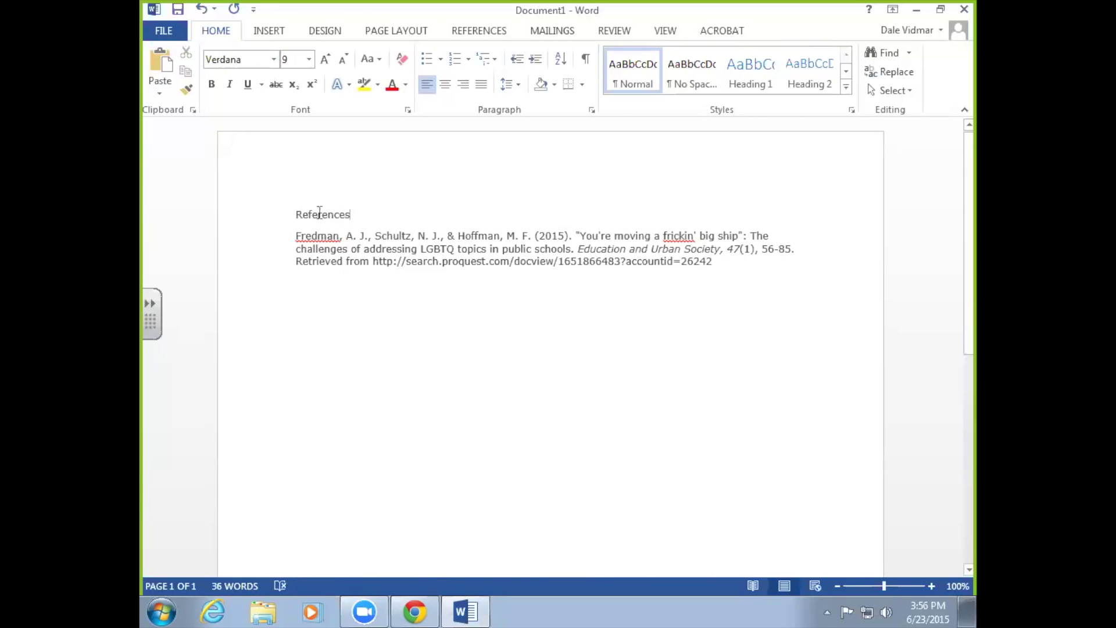
{"action": "left_click", "coordinate": [267, 212]}
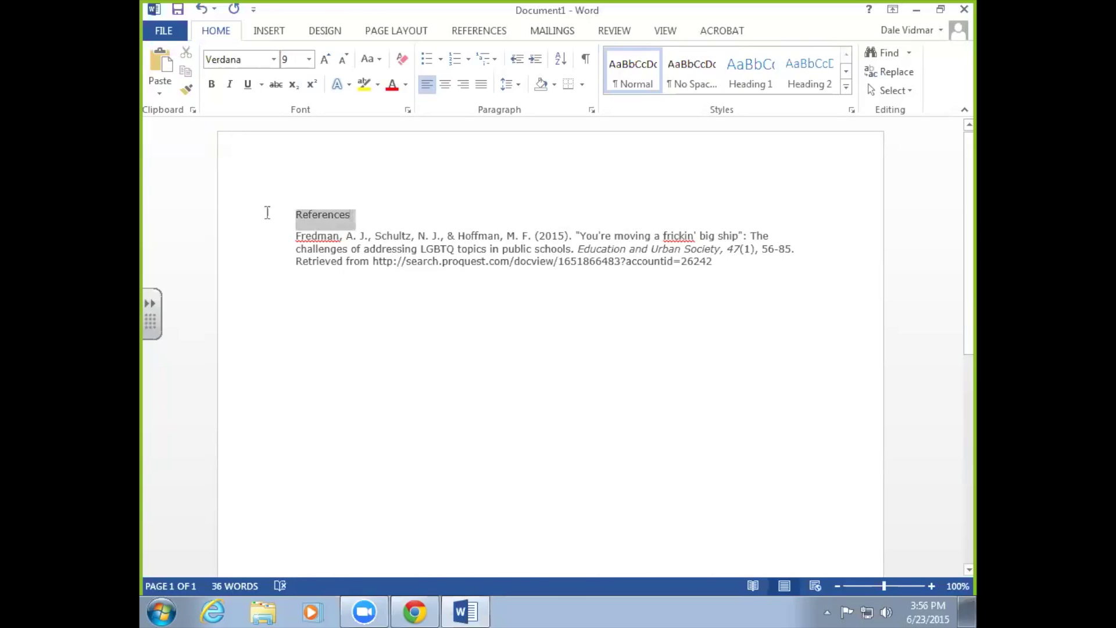
{"action": "left_click", "coordinate": [445, 84]}
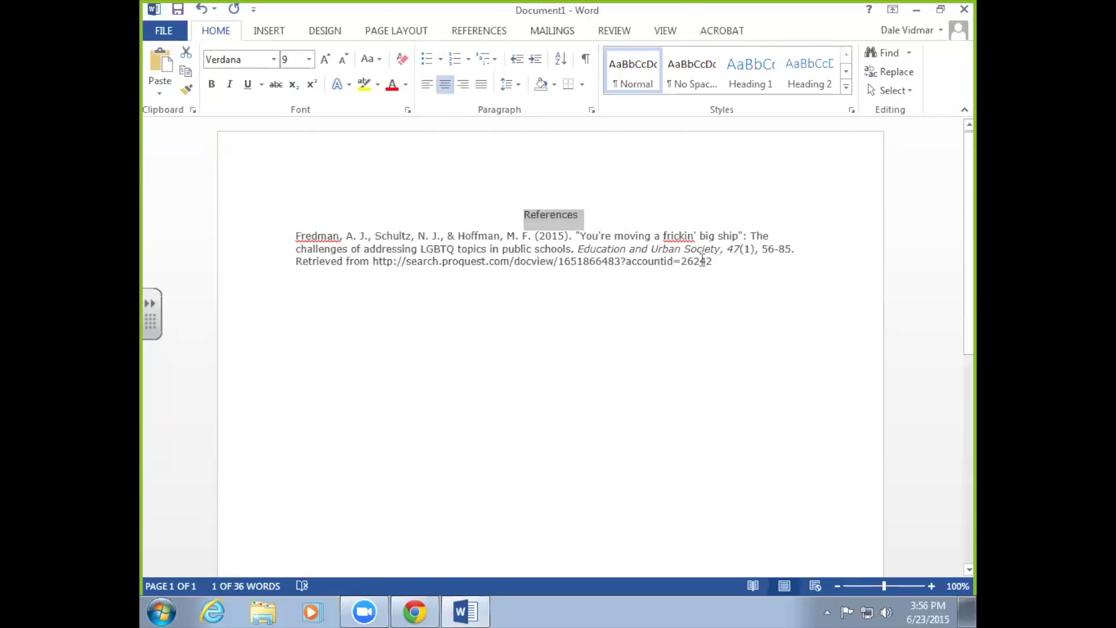
- Give the citation paragraph a 0.5" hanging indent and start a new line after it
{"action": "left_click_drag", "start_coordinate": [715, 261], "coordinate": [274, 235]}
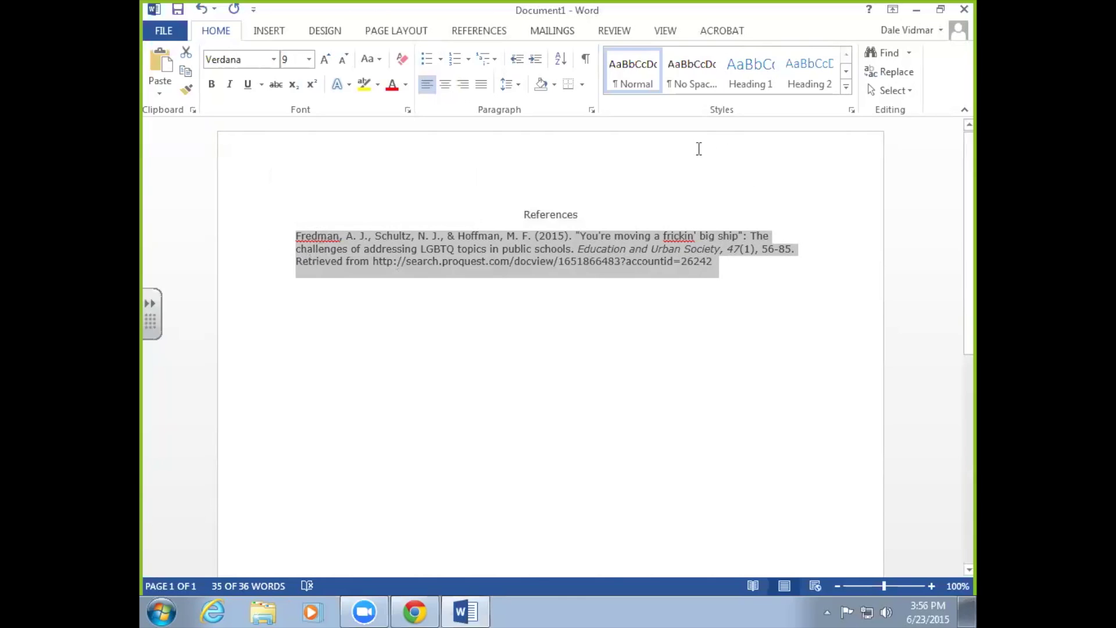
{"action": "left_click", "coordinate": [592, 109]}
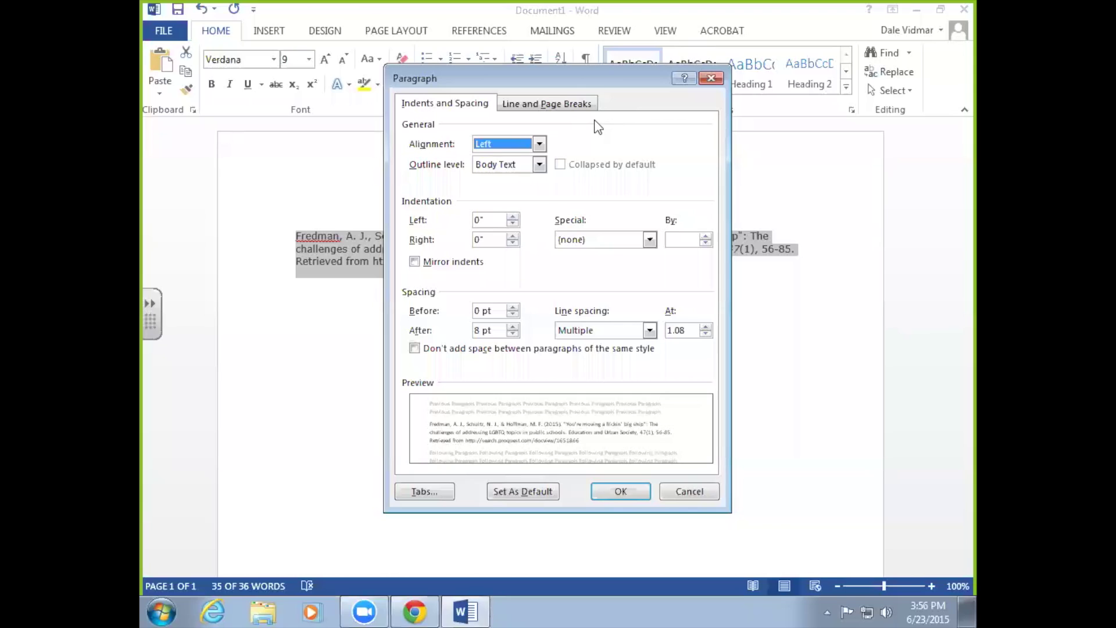
{"action": "left_click", "coordinate": [649, 241]}
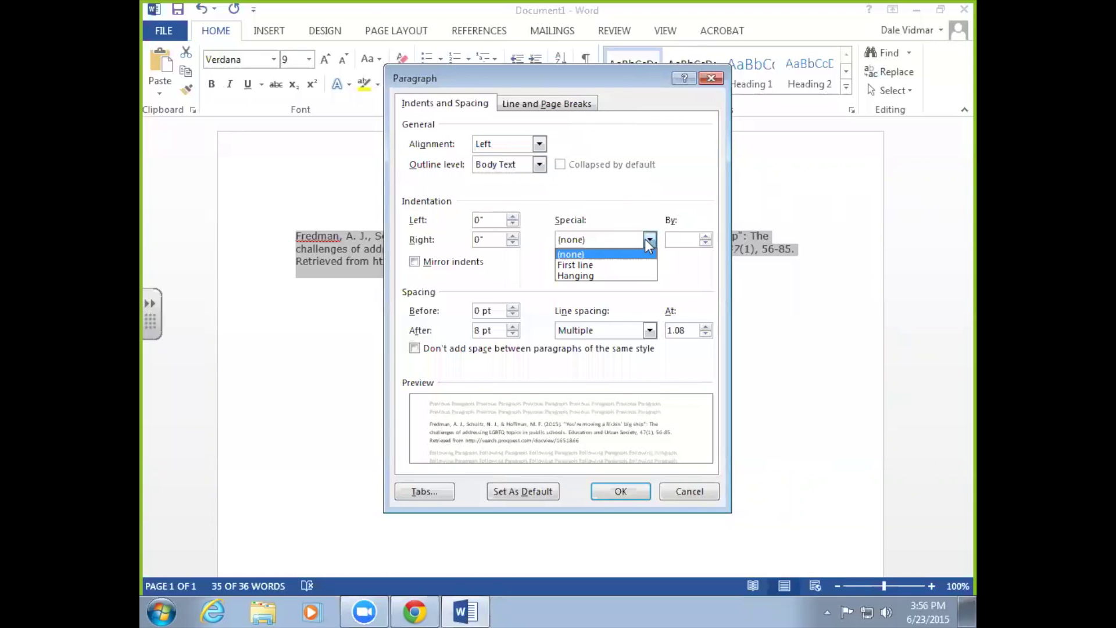
{"action": "left_click", "coordinate": [606, 276]}
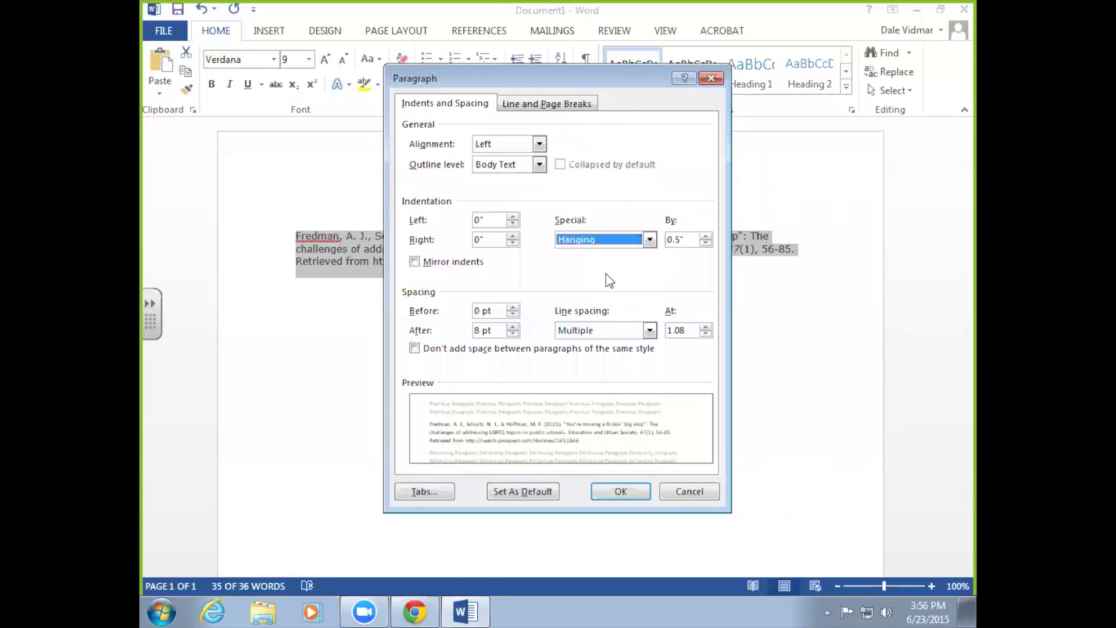
{"action": "left_click", "coordinate": [621, 492]}
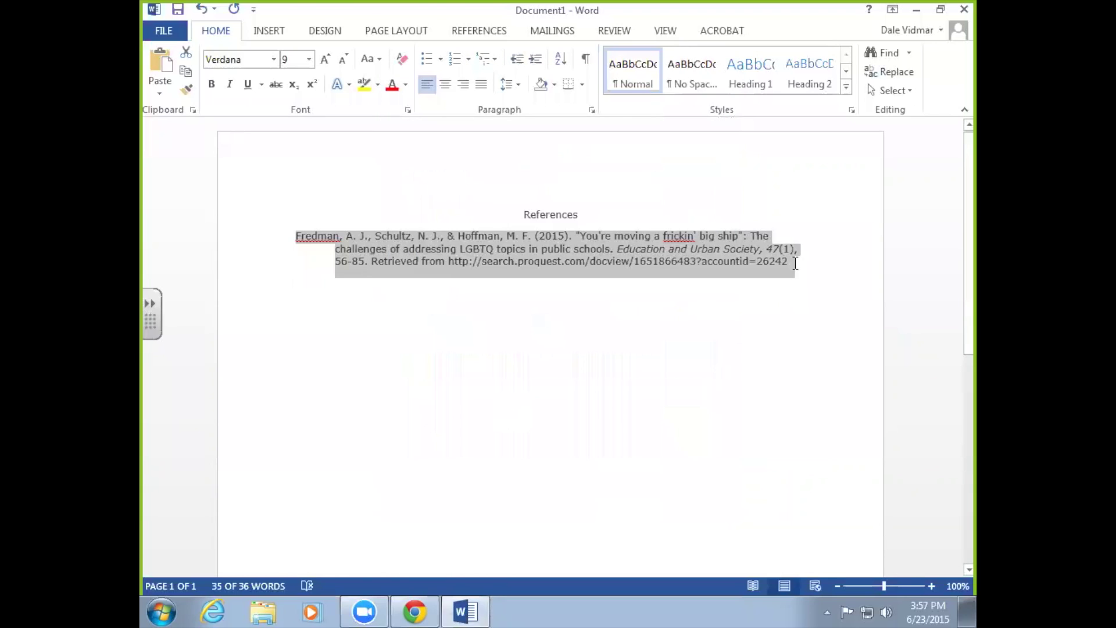
{"action": "left_click", "coordinate": [790, 262]}
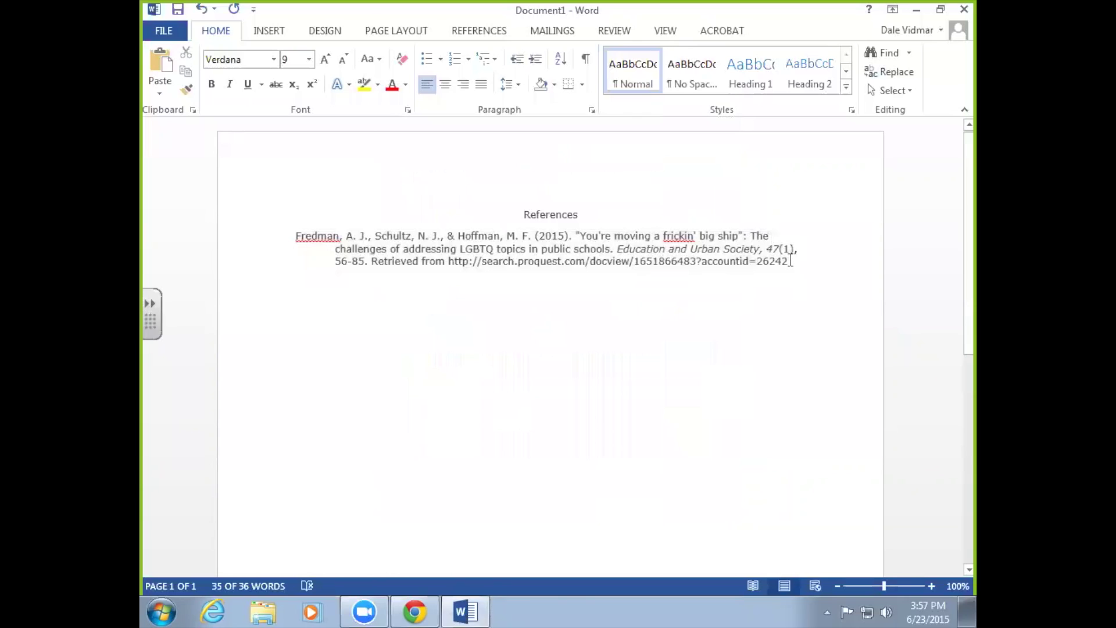
{"action": "key", "text": "Return"}
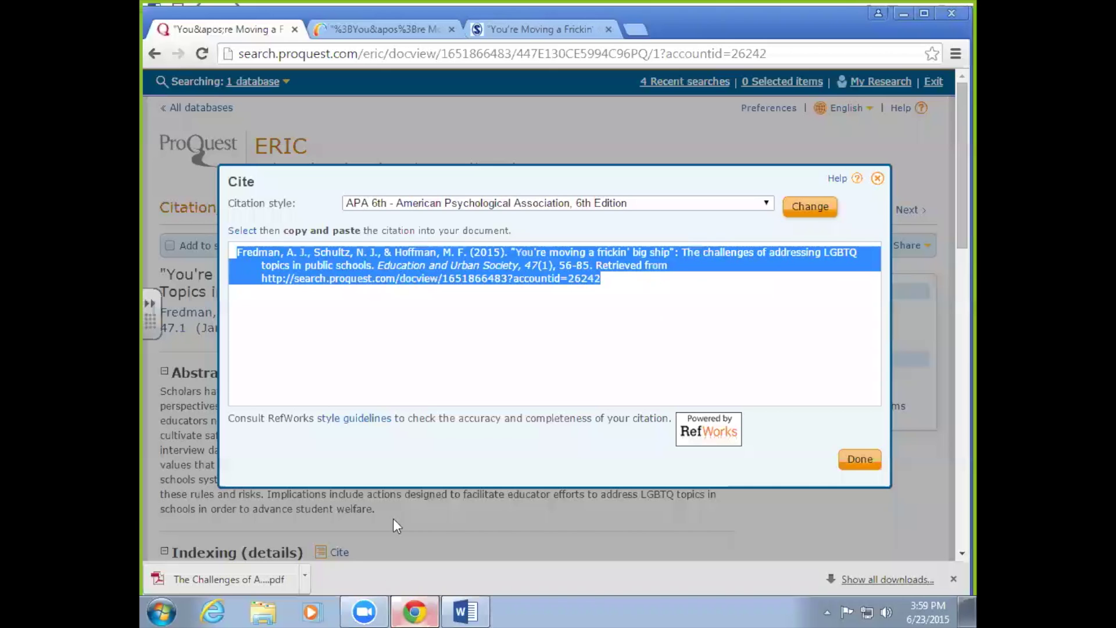
- Change the citation style to APA 6th - Annotated with Abstracts and copy the full citation with its abstract
{"action": "left_click", "coordinate": [767, 202]}
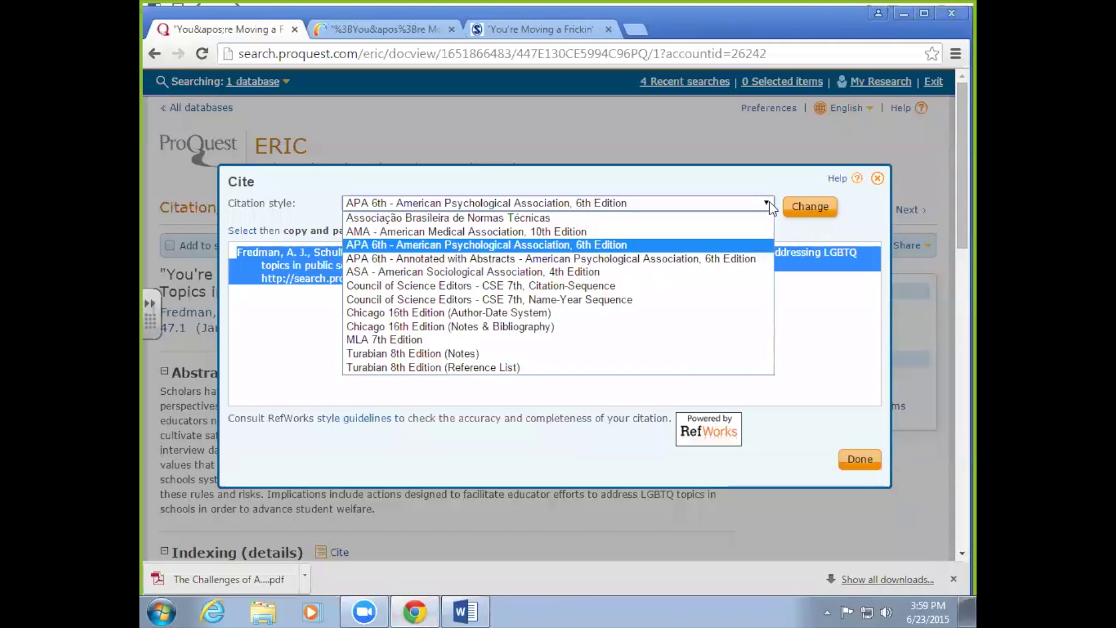
{"action": "left_click", "coordinate": [640, 265]}
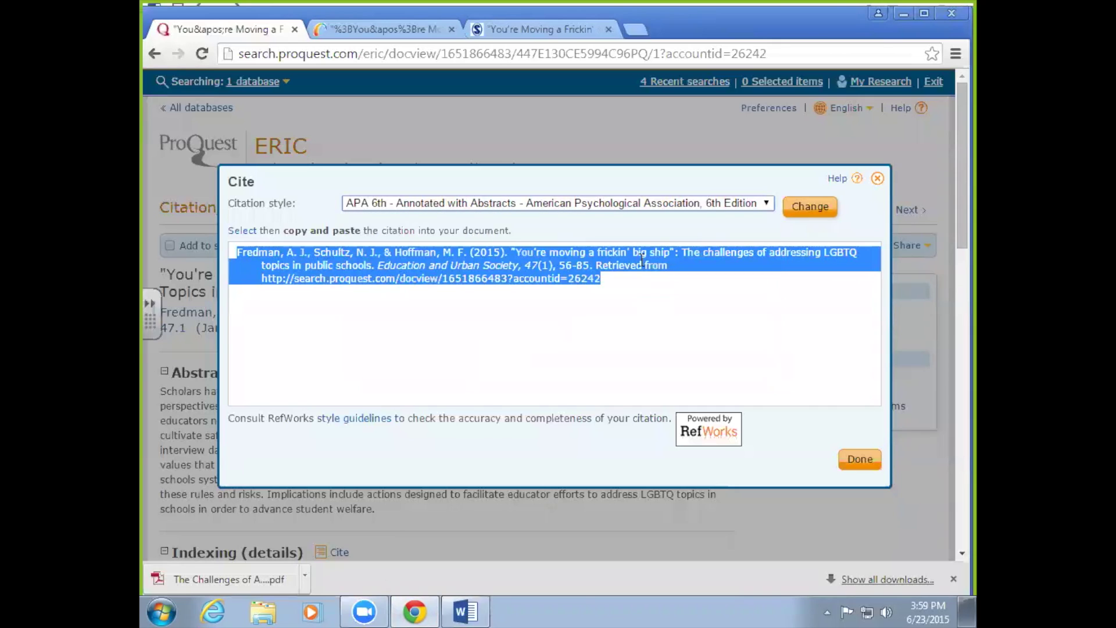
{"action": "left_click", "coordinate": [810, 206]}
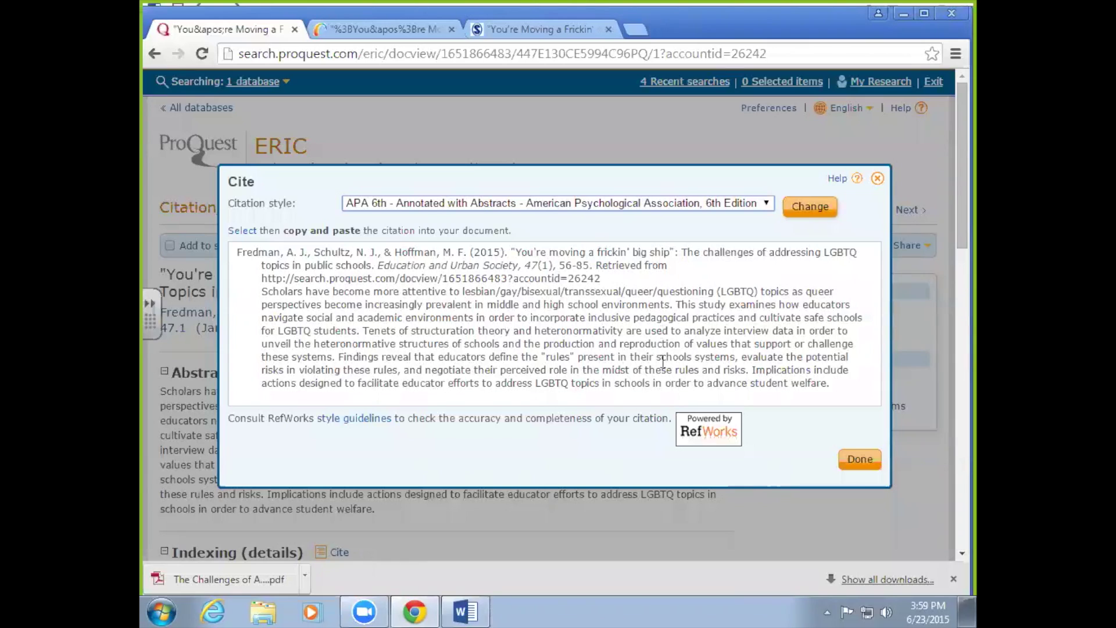
{"action": "left_click_drag", "start_coordinate": [837, 383], "coordinate": [233, 249]}
{"action": "key", "text": "ctrl+c"}
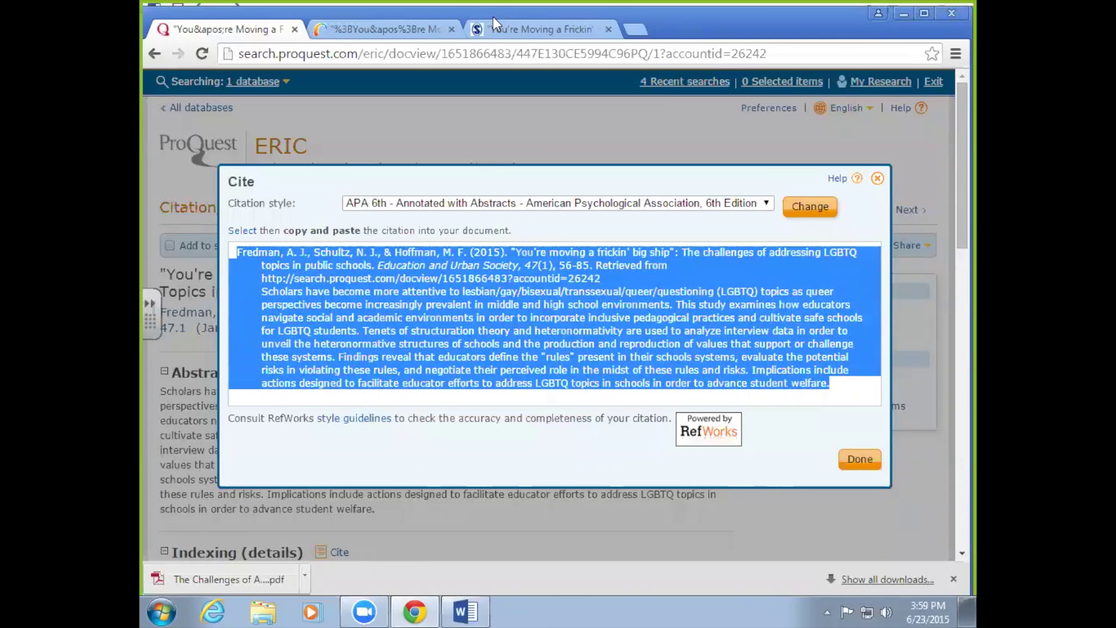
- Switch to Word and replace the existing citation under the References heading with the copied annotated citation
{"action": "left_click", "coordinate": [465, 611]}
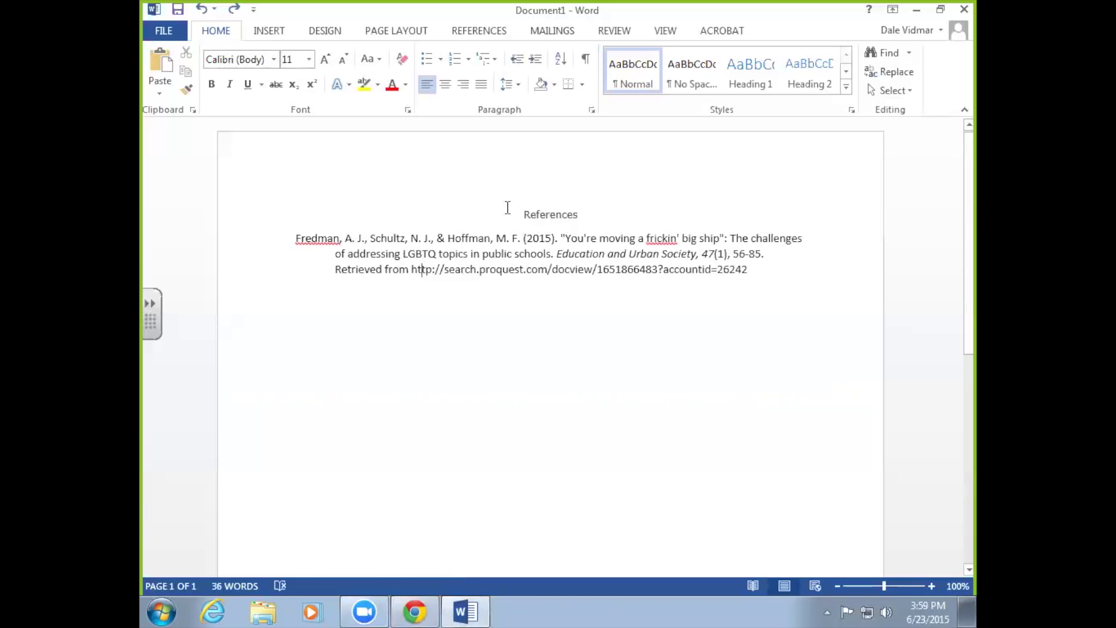
{"action": "left_click_drag", "start_coordinate": [747, 269], "coordinate": [287, 241]}
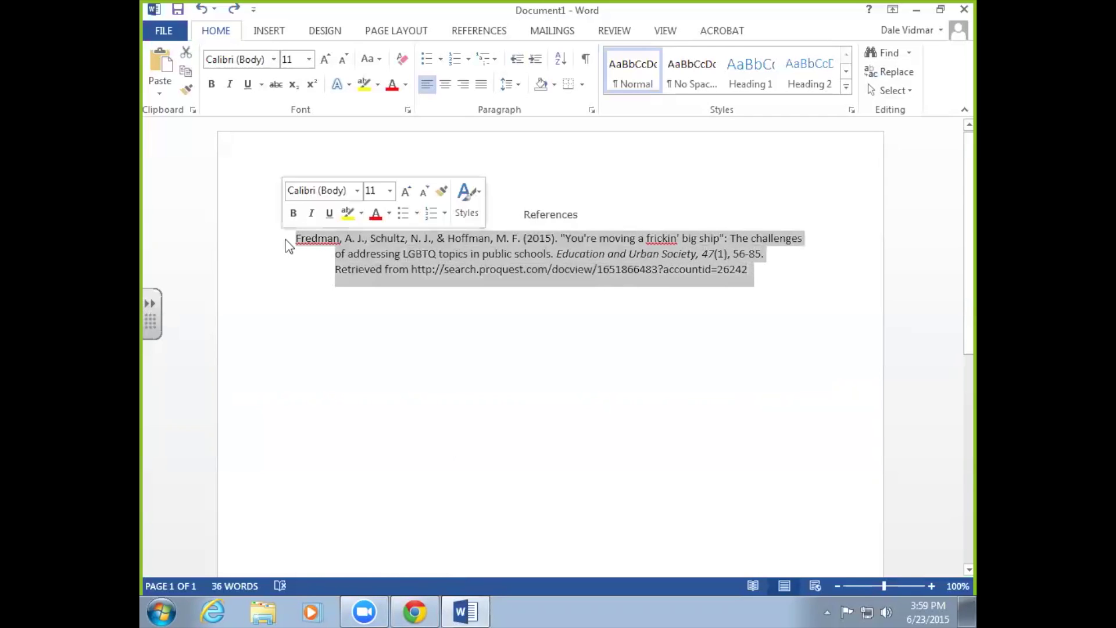
{"action": "key", "text": "ctrl+v"}
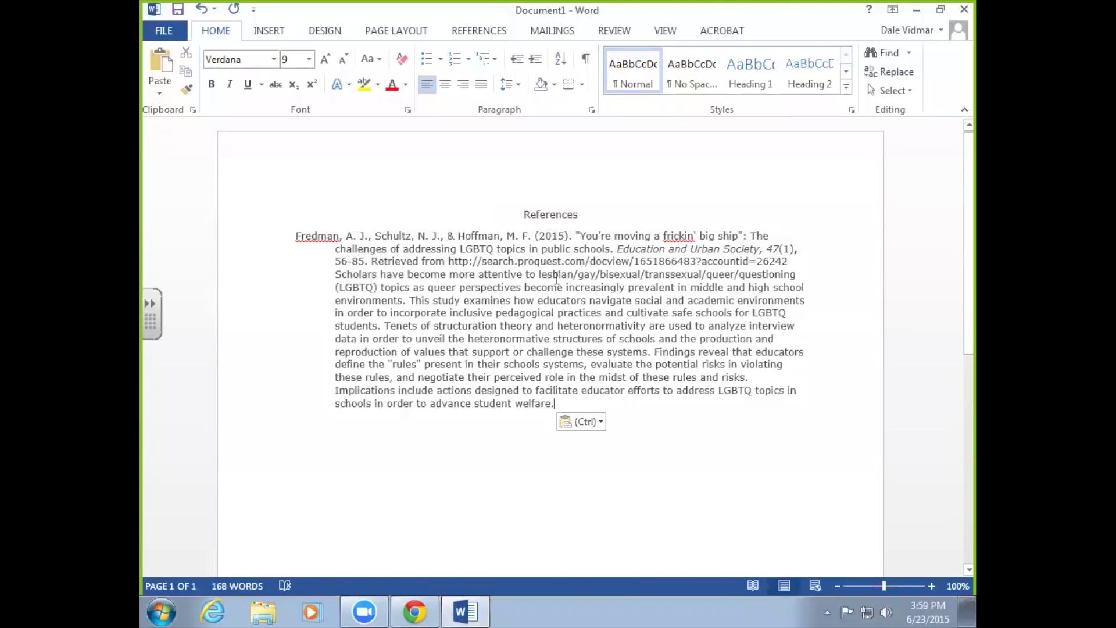
- Move the abstract into its own paragraph, separated from the citation by an empty line
{"action": "left_click", "coordinate": [338, 275]}
{"action": "key", "text": "Return"}
{"action": "key", "text": "Return"}
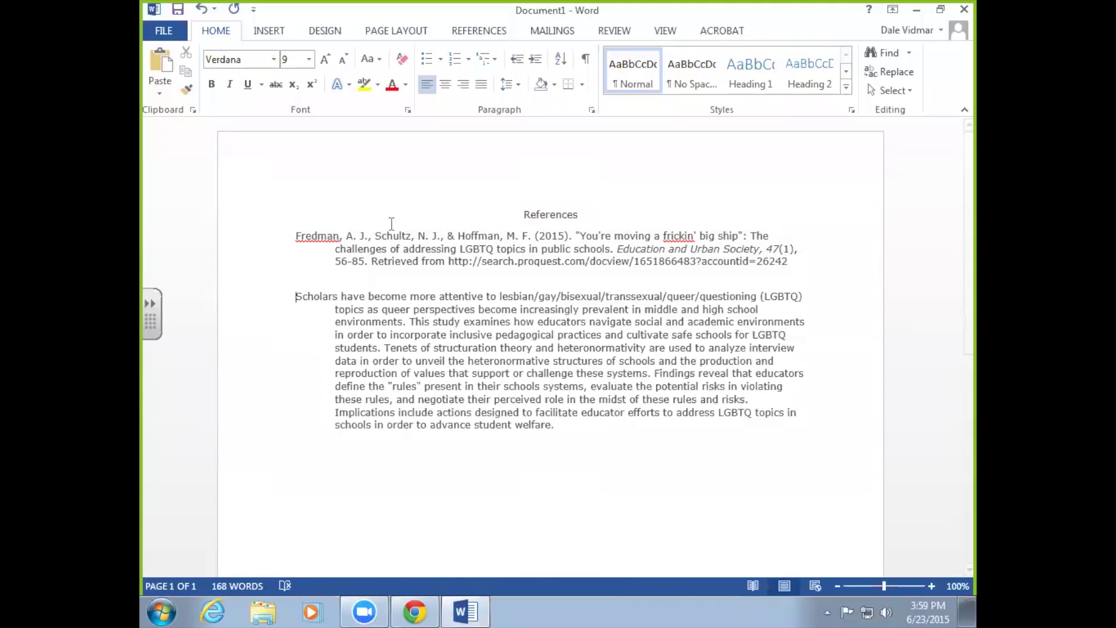
- Remove the hanging indent from the abstract paragraph by setting its special indentation to (none)
{"action": "right_click", "coordinate": [432, 329]}
{"action": "left_click", "coordinate": [562, 426]}
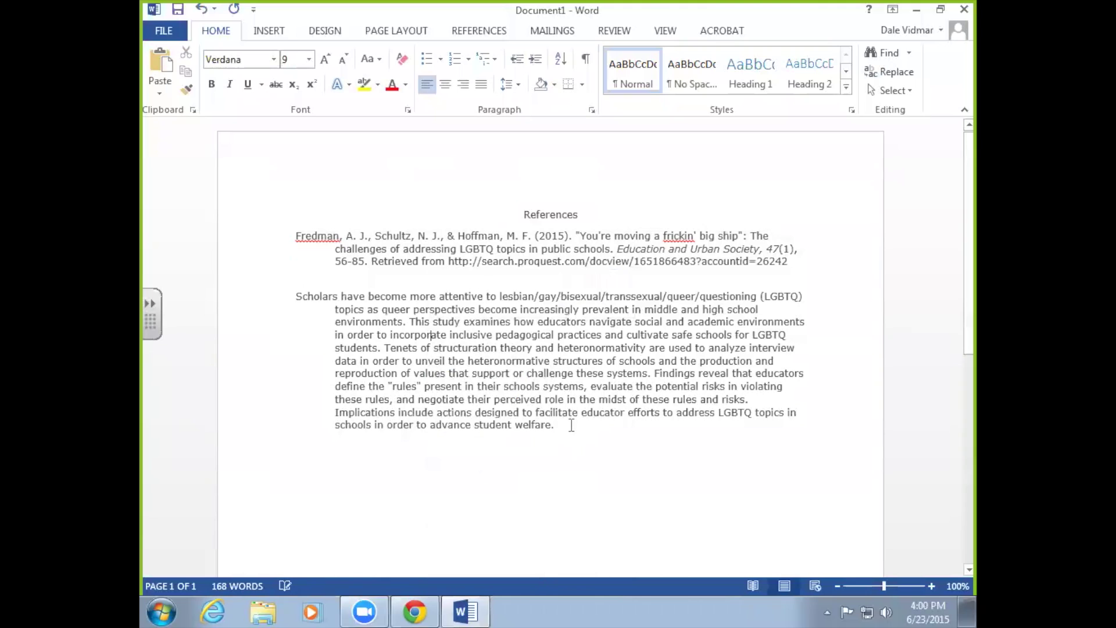
{"action": "left_click_drag", "start_coordinate": [571, 426], "coordinate": [279, 308]}
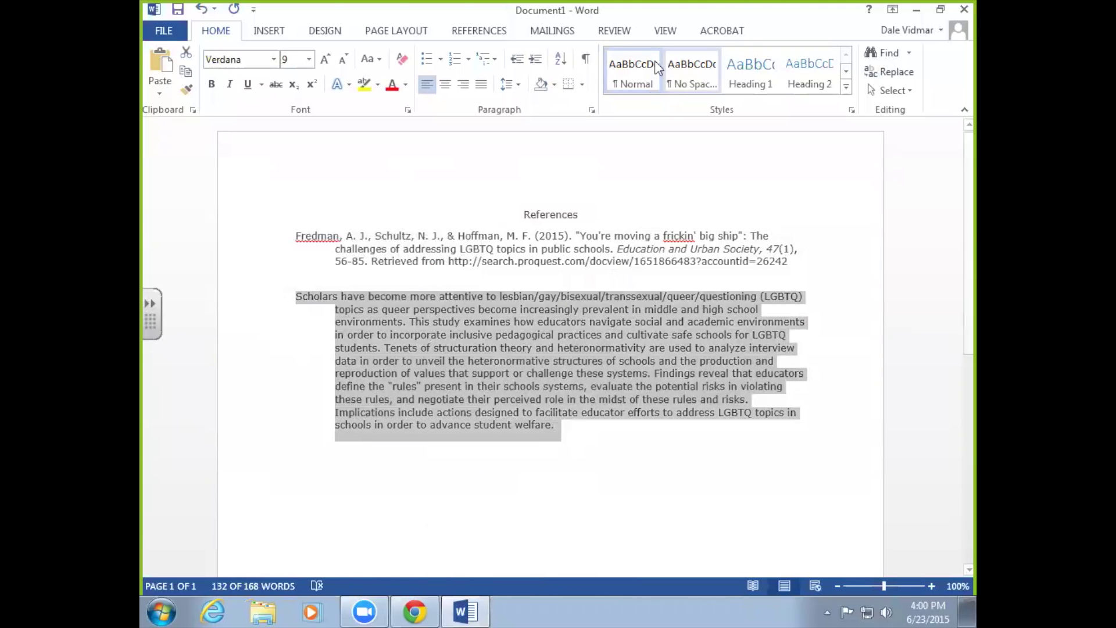
{"action": "left_click", "coordinate": [592, 109]}
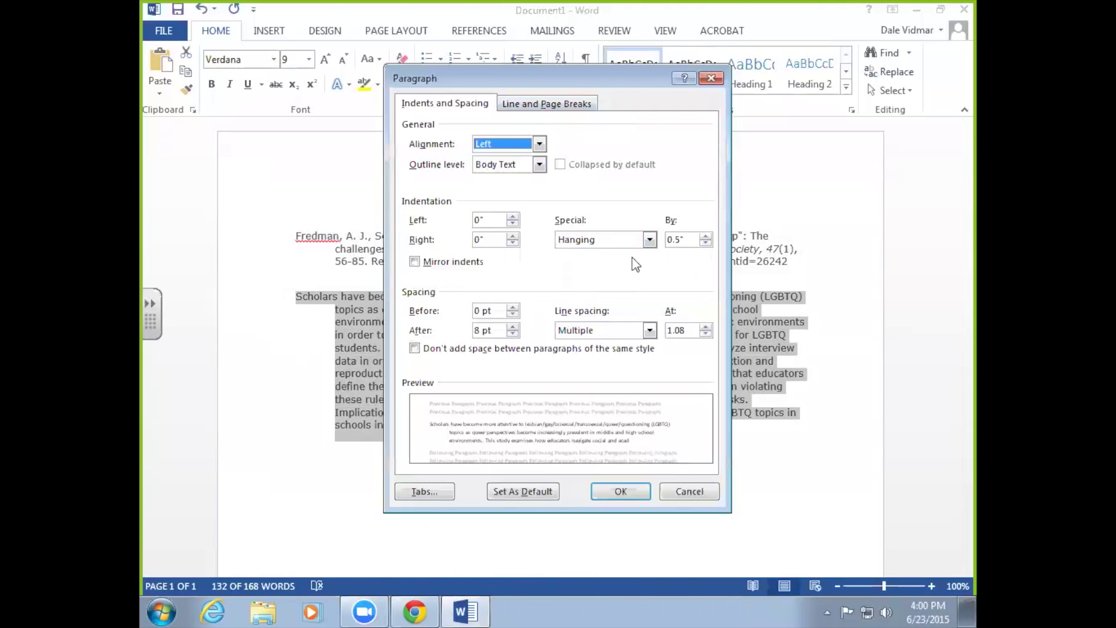
{"action": "left_click", "coordinate": [649, 239]}
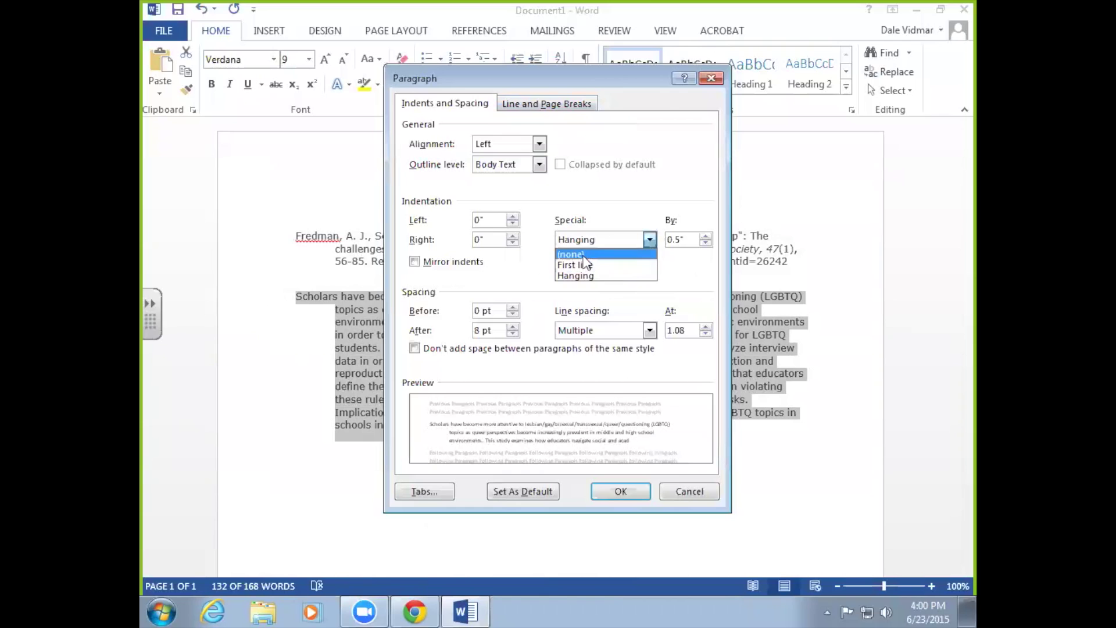
{"action": "left_click", "coordinate": [623, 255]}
{"action": "left_click", "coordinate": [647, 491]}
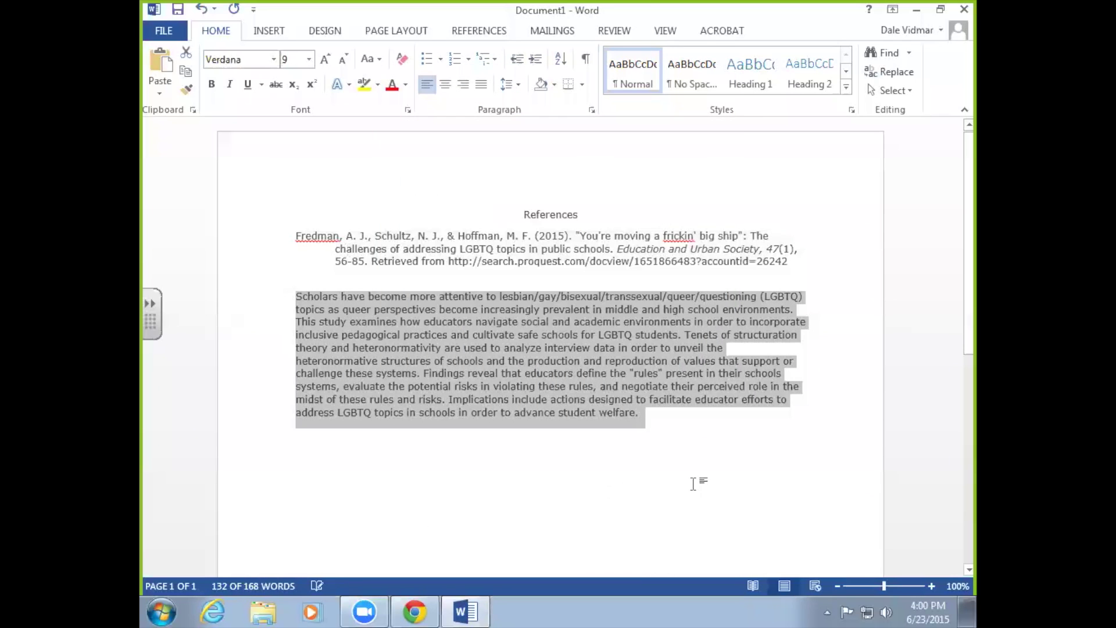
{"action": "left_click", "coordinate": [678, 443]}
- Switch to Chrome and review the citation styles available for the article's citation
{"action": "left_click", "coordinate": [414, 611]}
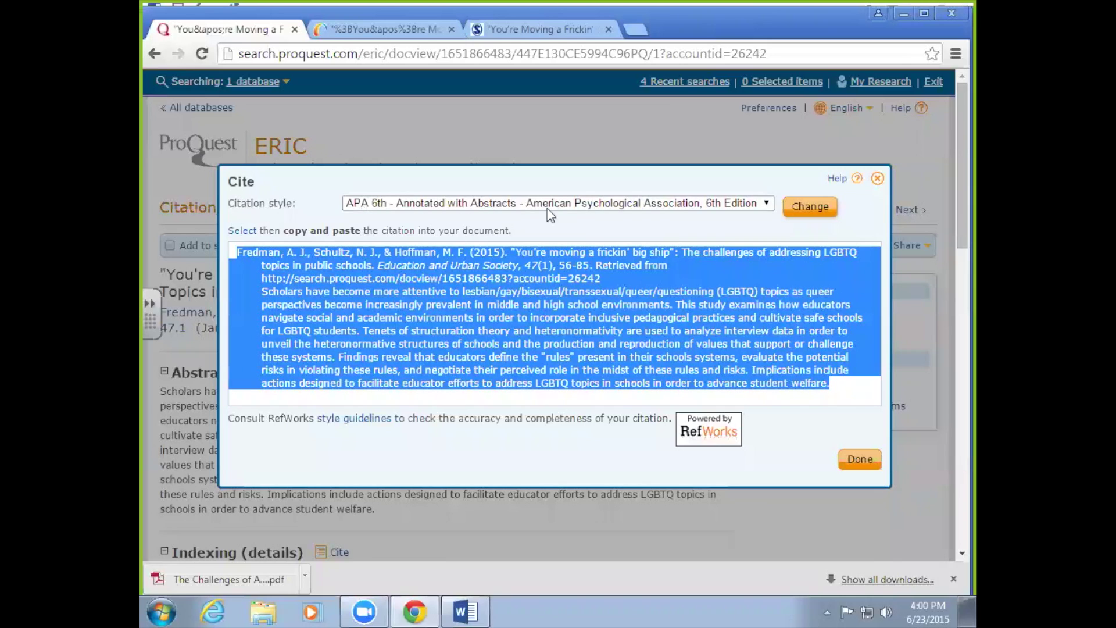
{"action": "left_click", "coordinate": [763, 203]}
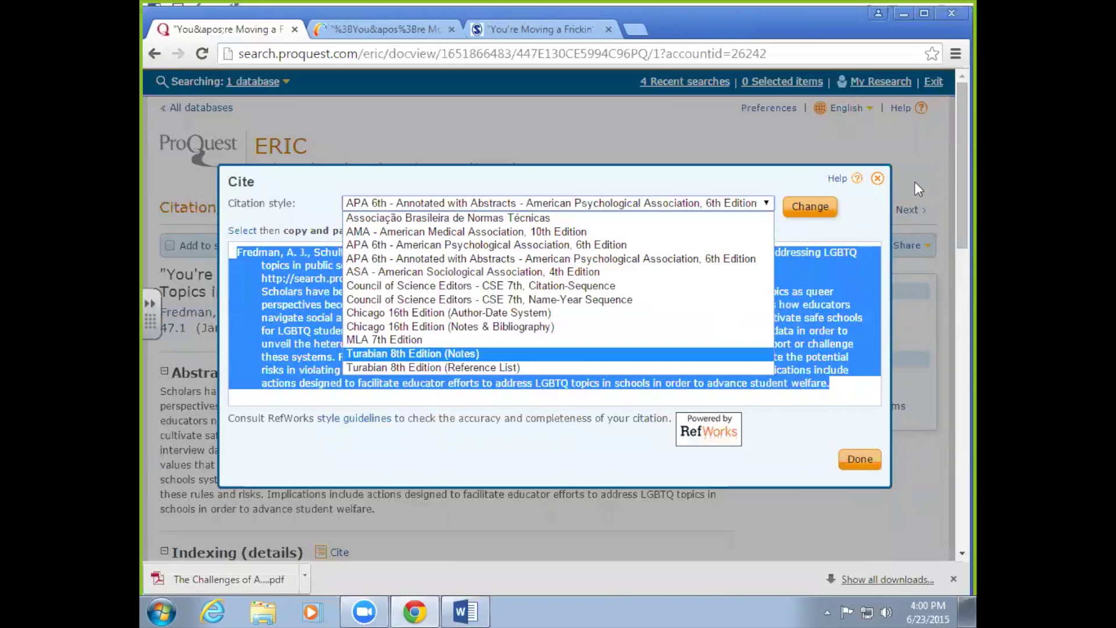
- Switch to Word and start a new line after the end of the abstract
{"action": "left_click", "coordinate": [465, 611]}
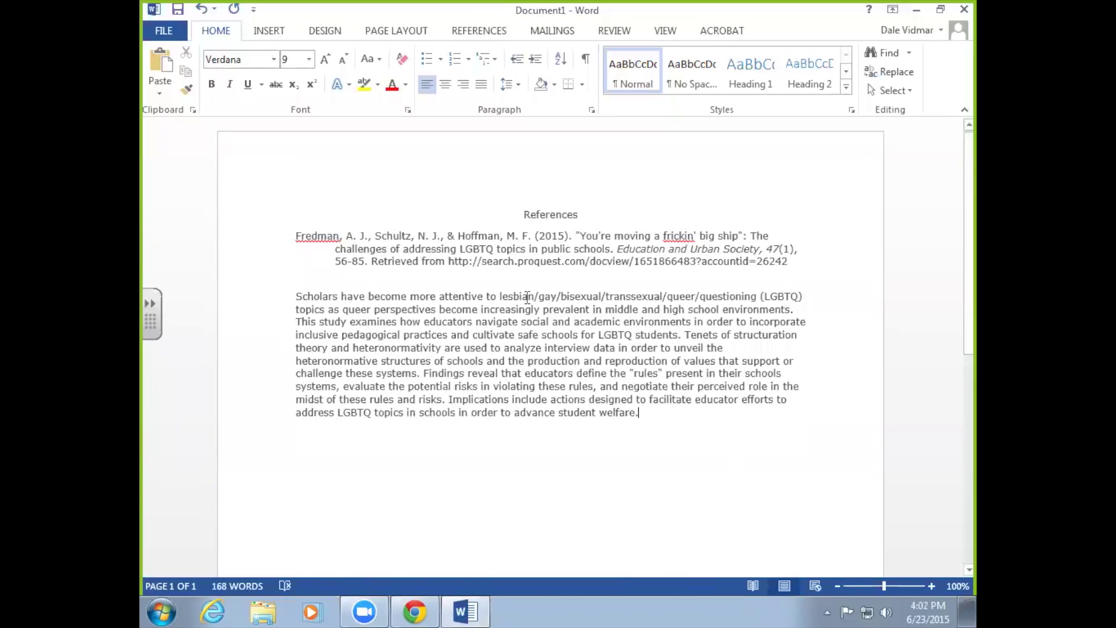
{"action": "left_click", "coordinate": [672, 413]}
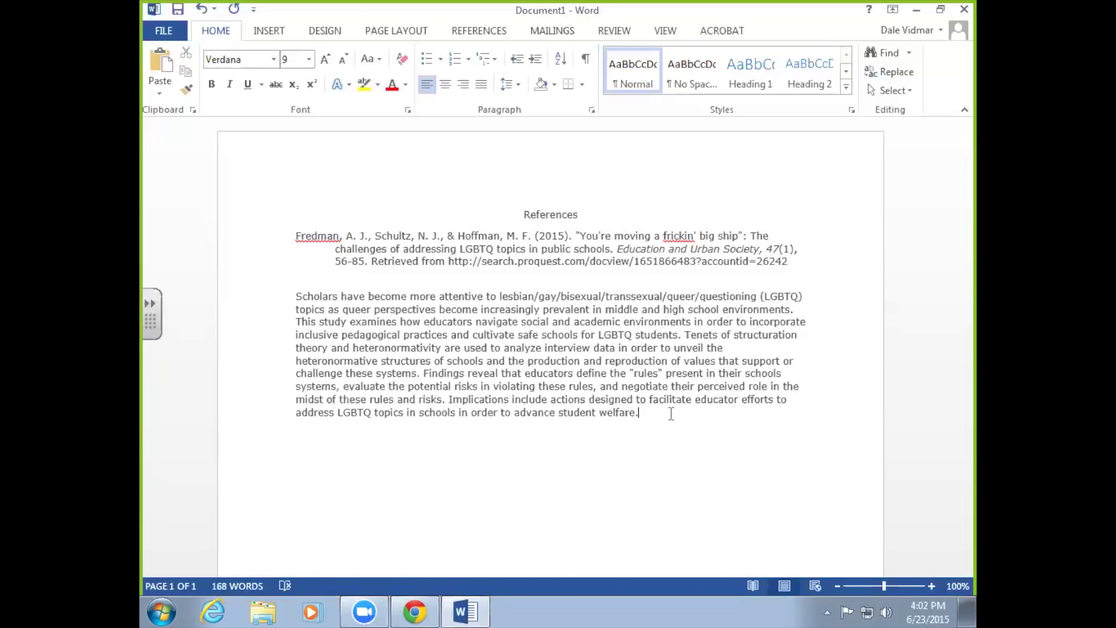
{"action": "key", "text": "Return"}
- Switch to Chrome, review the Conclusions and Implications section of the SAGE article's full text, and return to the ERIC citation
{"action": "left_click", "coordinate": [412, 610]}
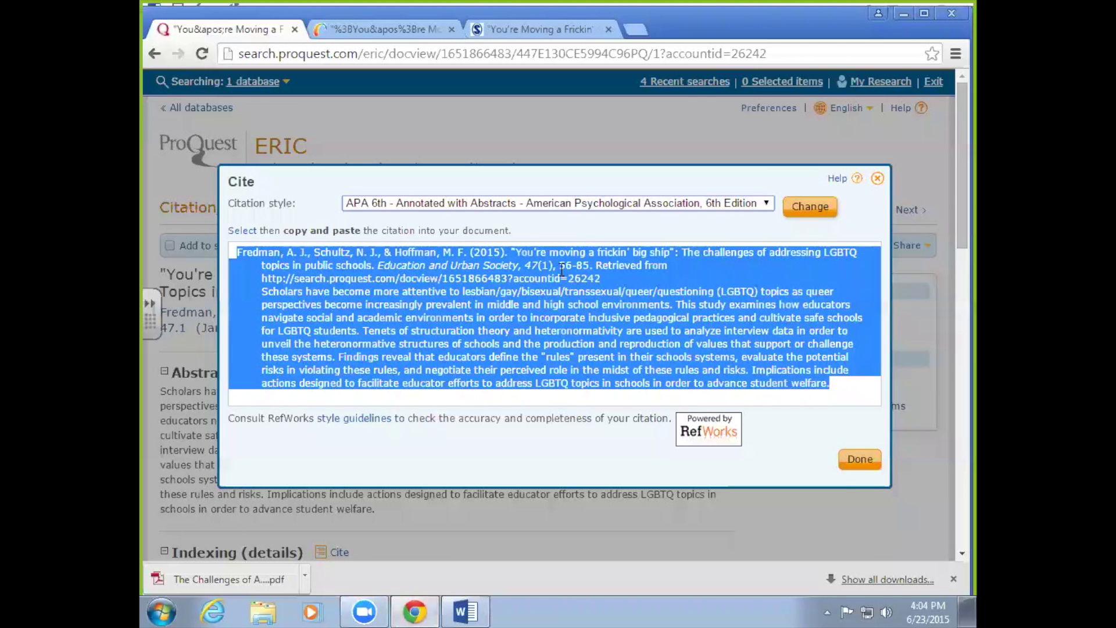
{"action": "left_click", "coordinate": [521, 24]}
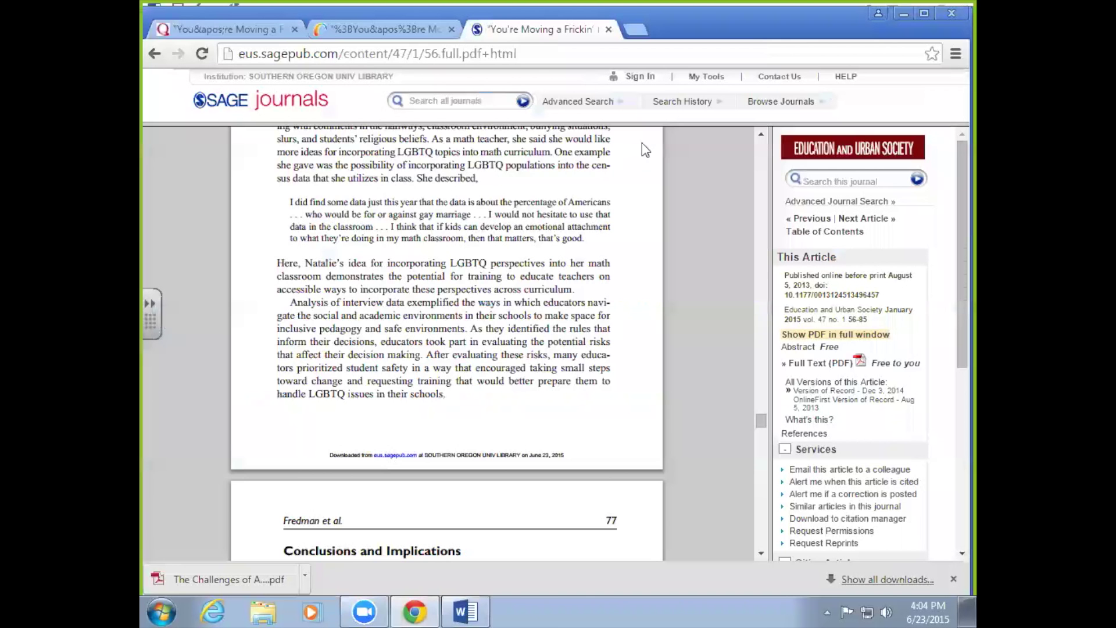
{"action": "scroll", "coordinate": [458, 314], "scroll_direction": "down", "scroll_amount": 5}
{"action": "scroll", "coordinate": [453, 349], "scroll_direction": "down", "scroll_amount": 4}
{"action": "scroll", "coordinate": [448, 378], "scroll_direction": "up", "scroll_amount": 1}
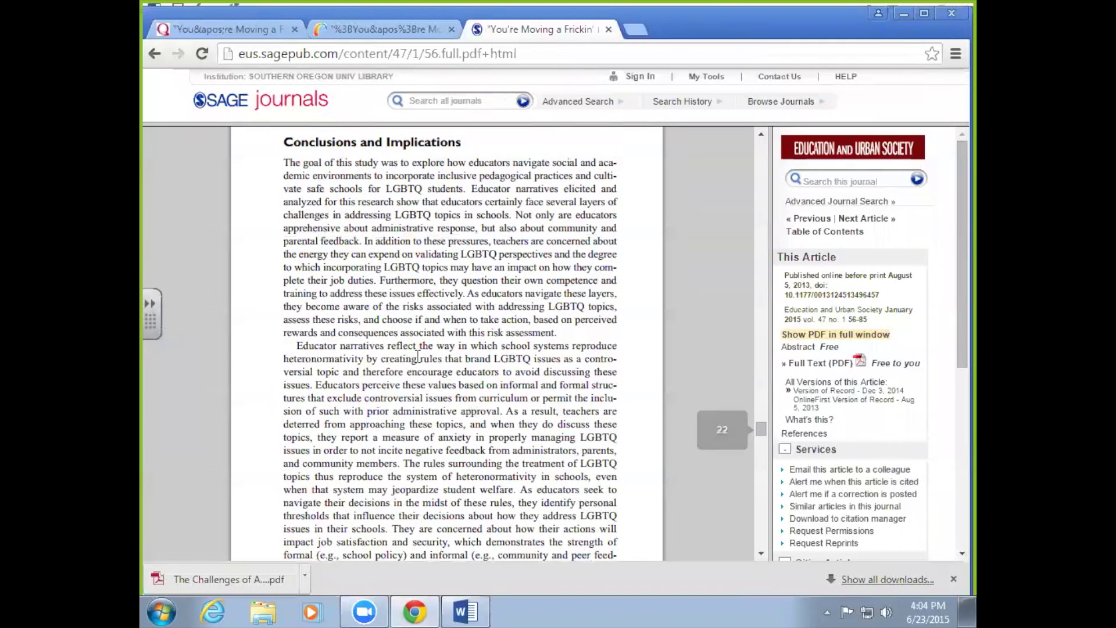
{"action": "mouse_move", "coordinate": [485, 529]}
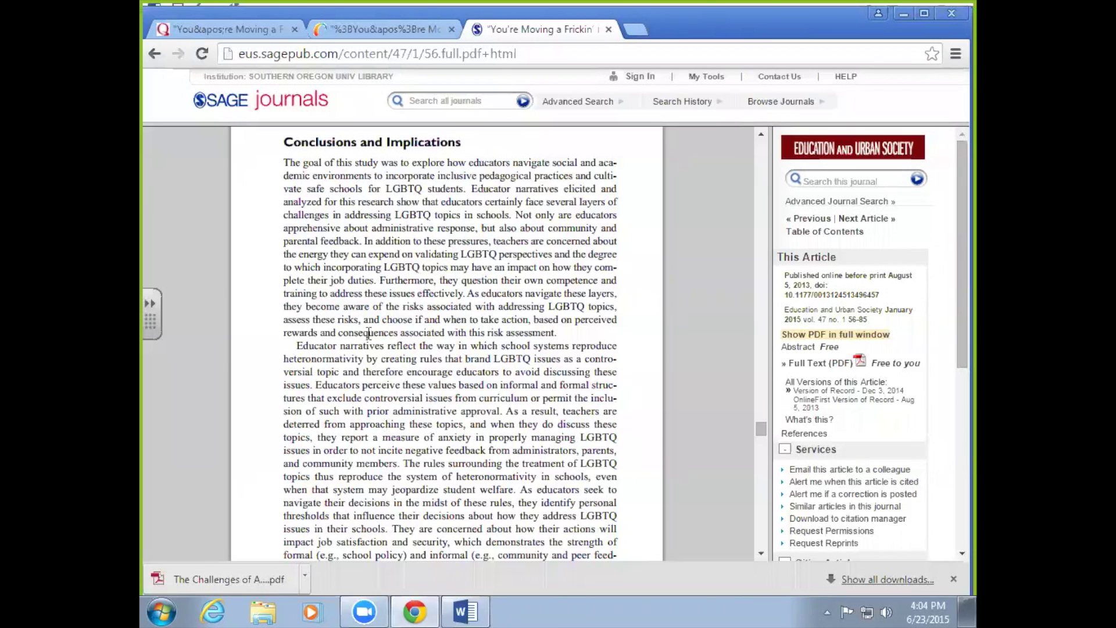
{"action": "left_click", "coordinate": [205, 27]}
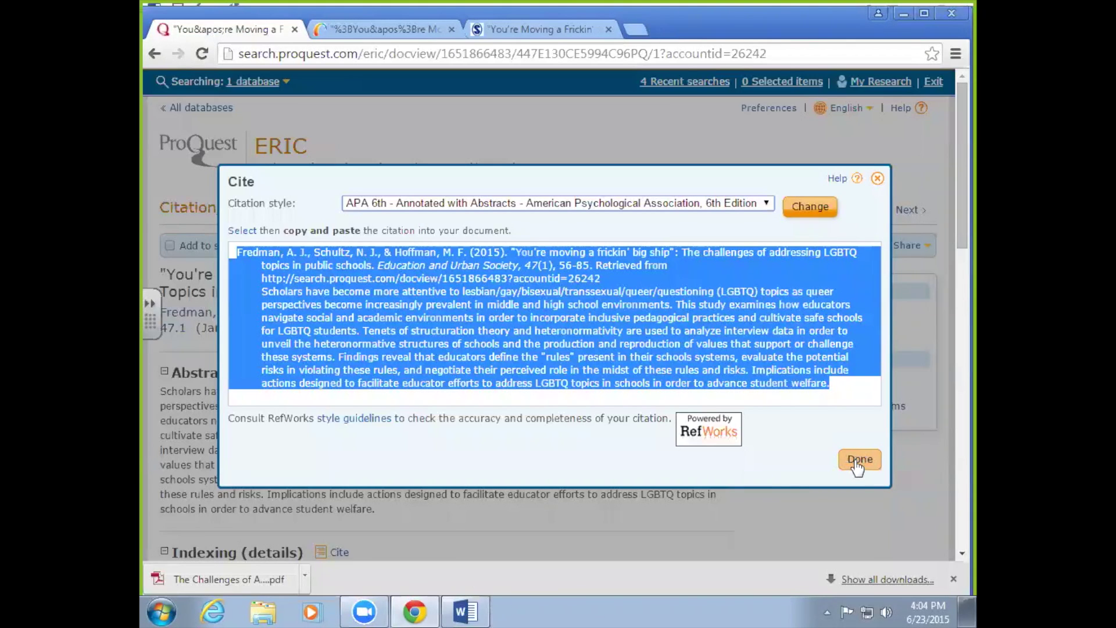
- Return to the search results and check the library's full-text availability for "Messy, Butch, and Queer" and "Bully Prevention in Positive Behavior Support"
{"action": "left_click", "coordinate": [856, 462]}
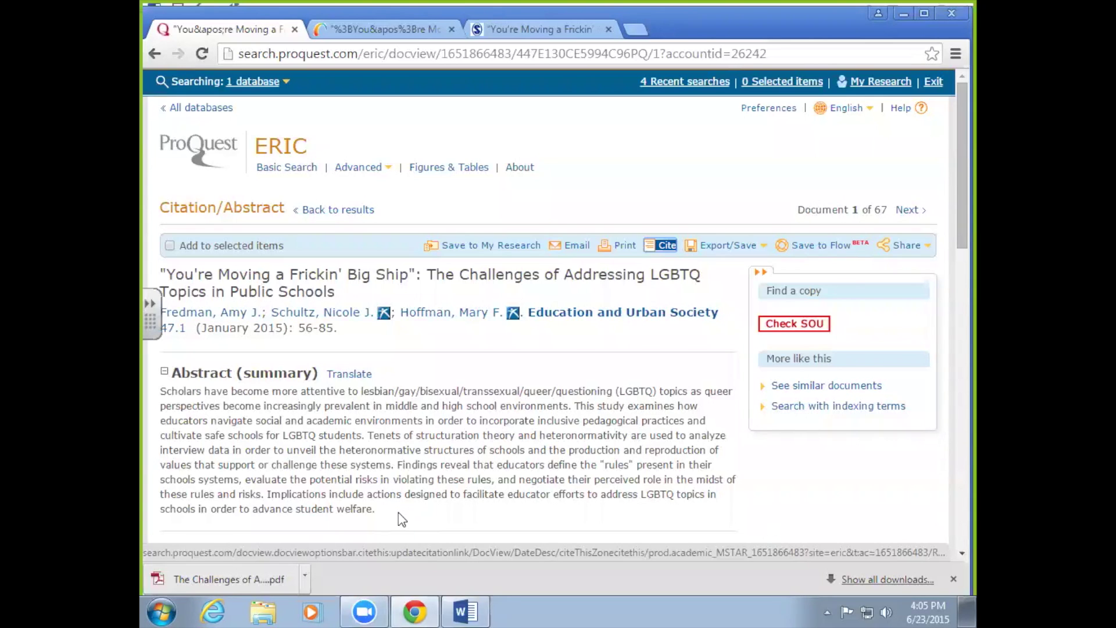
{"action": "left_click", "coordinate": [154, 54]}
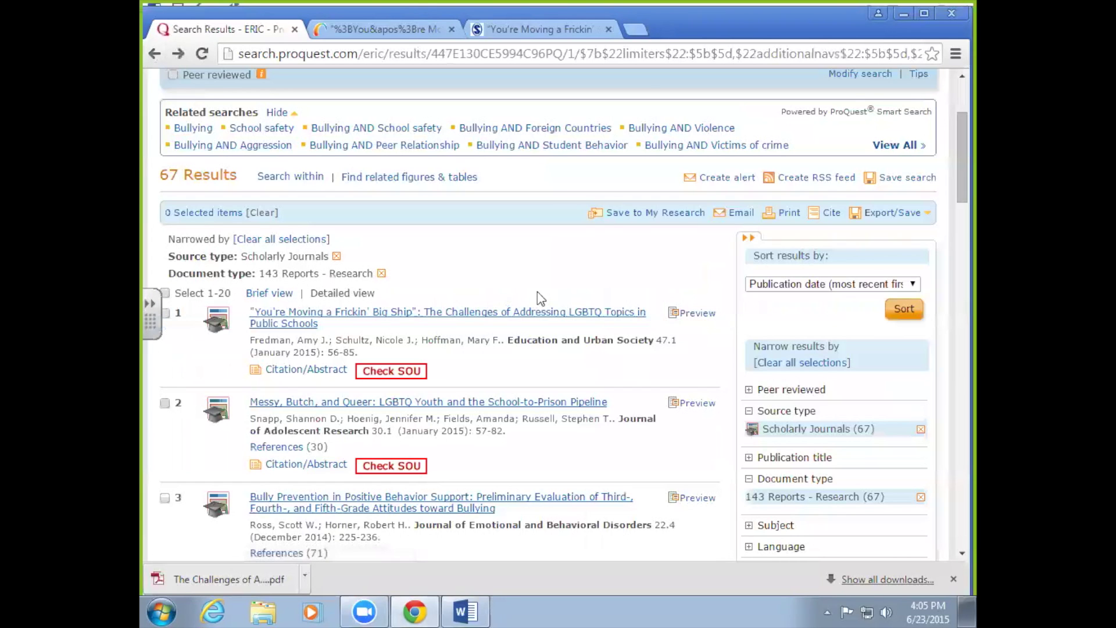
{"action": "scroll", "coordinate": [514, 288], "scroll_direction": "down", "scroll_amount": 1}
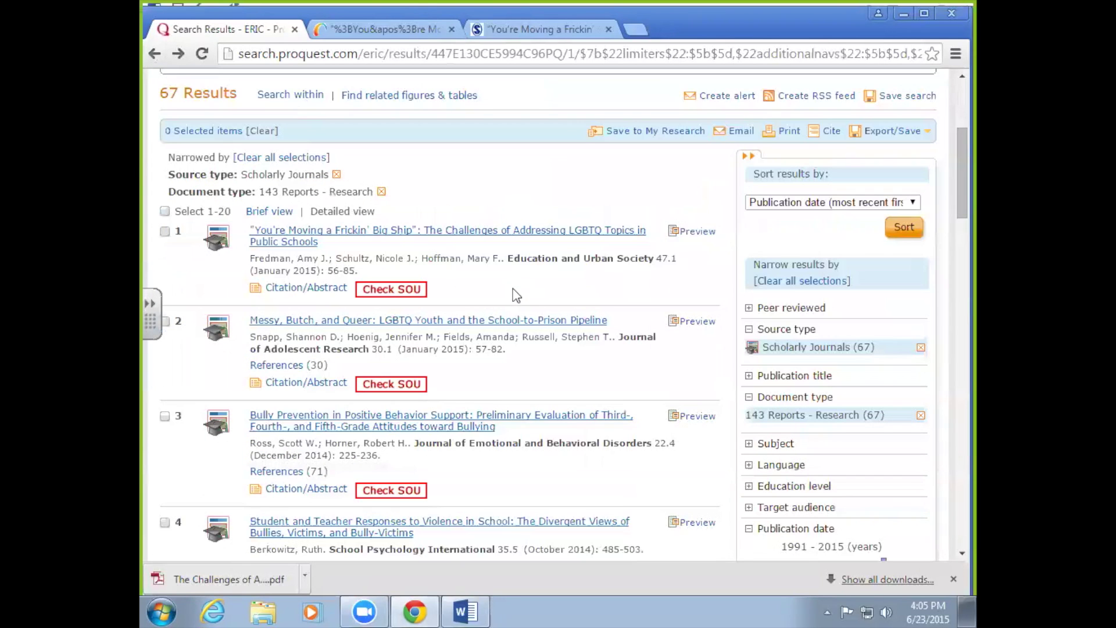
{"action": "left_click", "coordinate": [364, 383]}
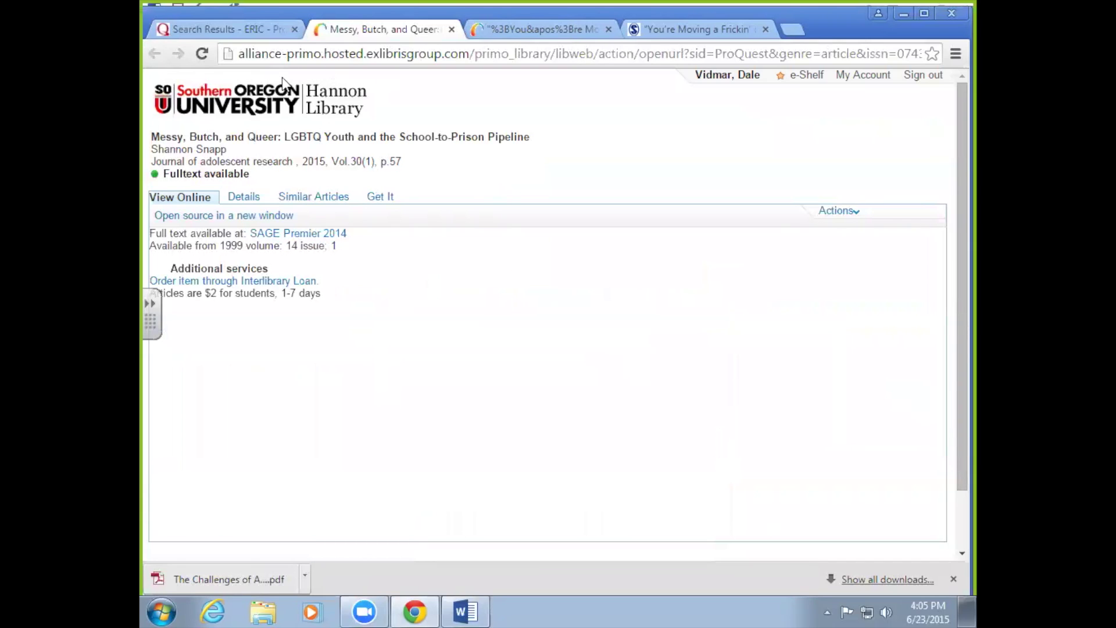
{"action": "left_click", "coordinate": [452, 29]}
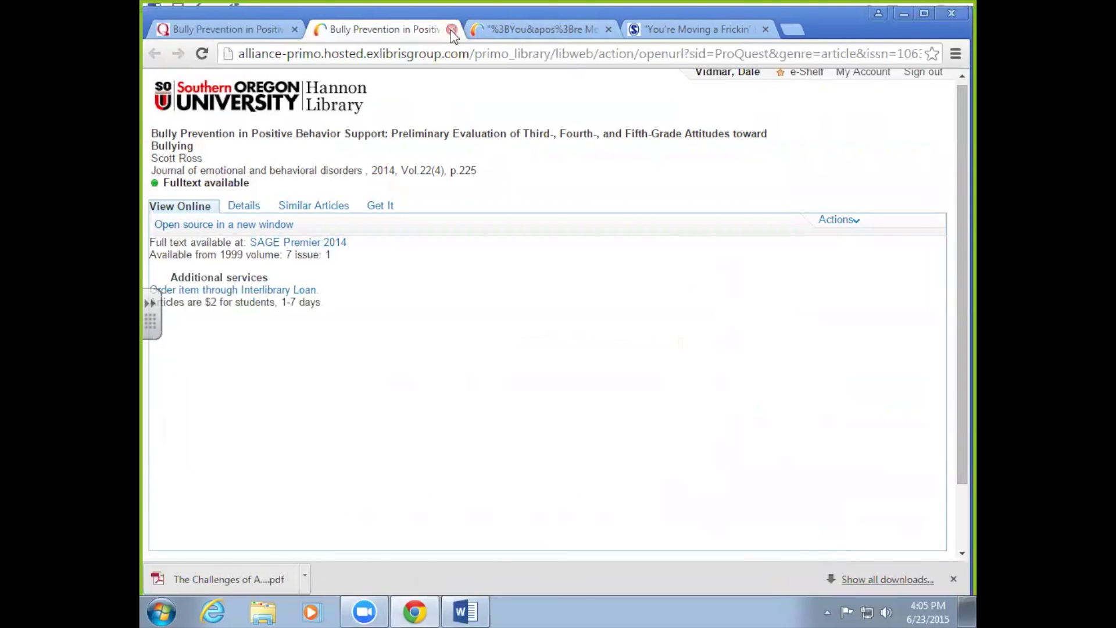
{"action": "left_click", "coordinate": [451, 29]}
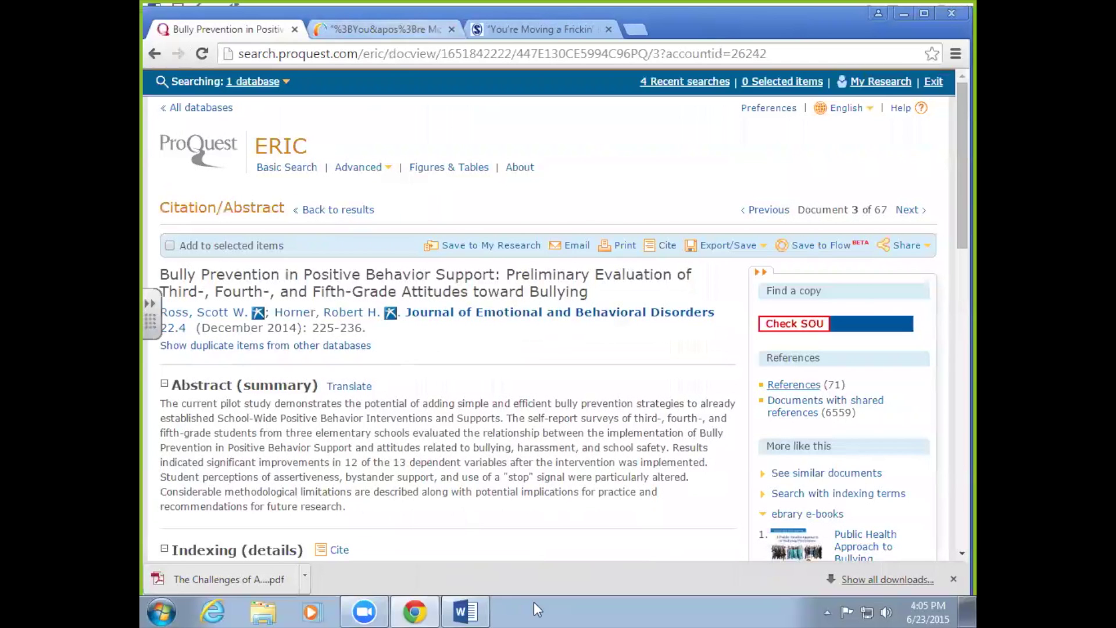
{"action": "left_click", "coordinate": [156, 55]}
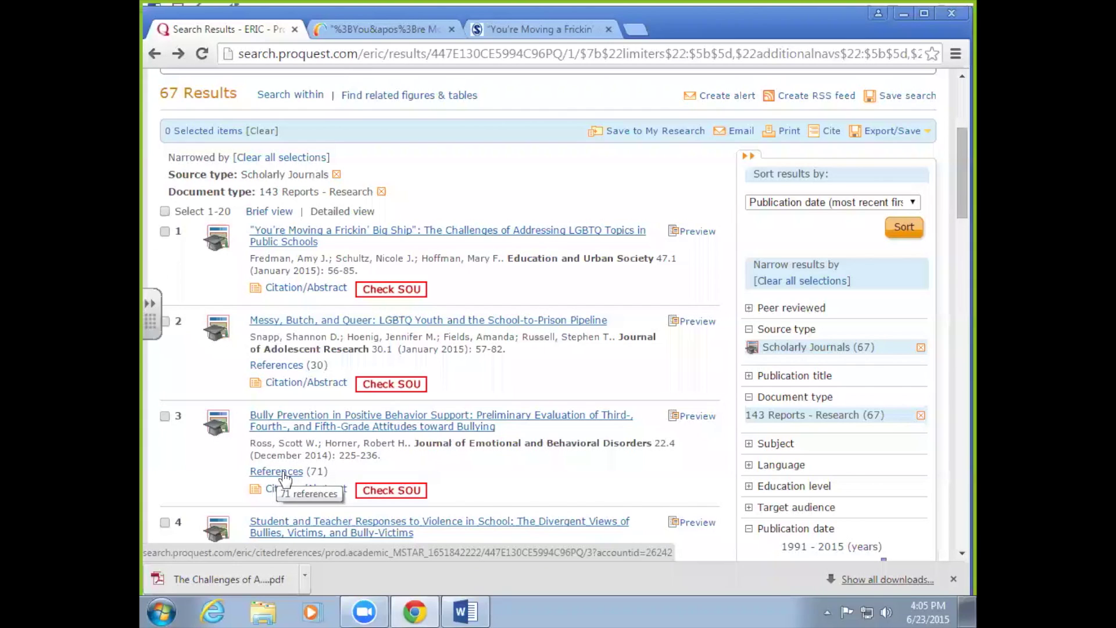
- View the references cited in the Bully Prevention article, skim the full-text PDF of "National Prevalence Rates of Bully Victimization", and return to the results
{"action": "left_click", "coordinate": [285, 474]}
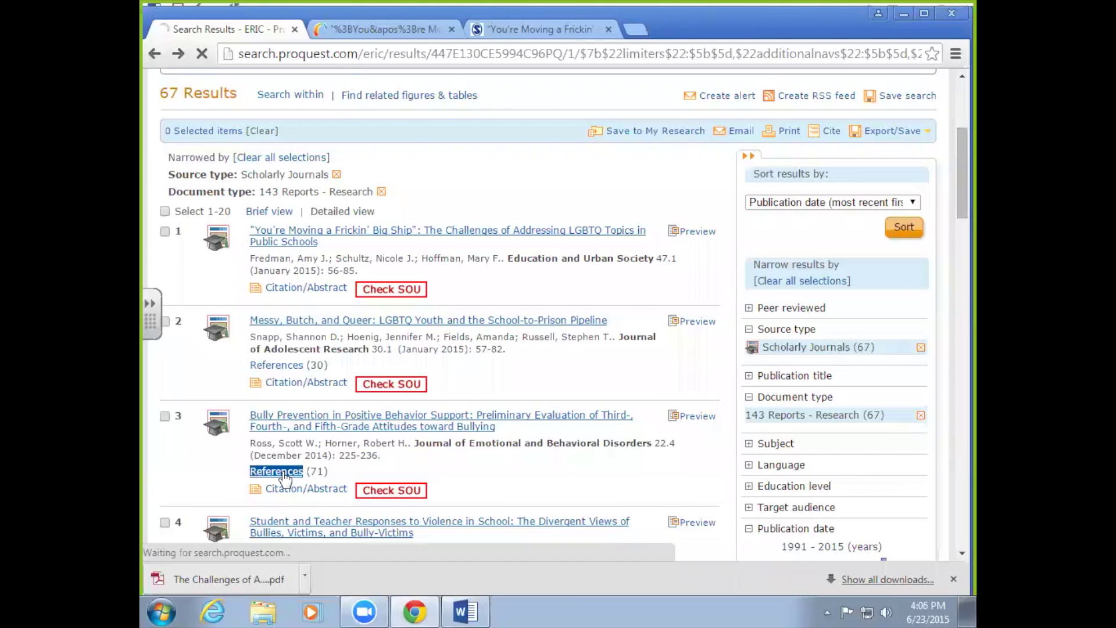
{"action": "scroll", "coordinate": [458, 435], "scroll_direction": "down", "scroll_amount": 1}
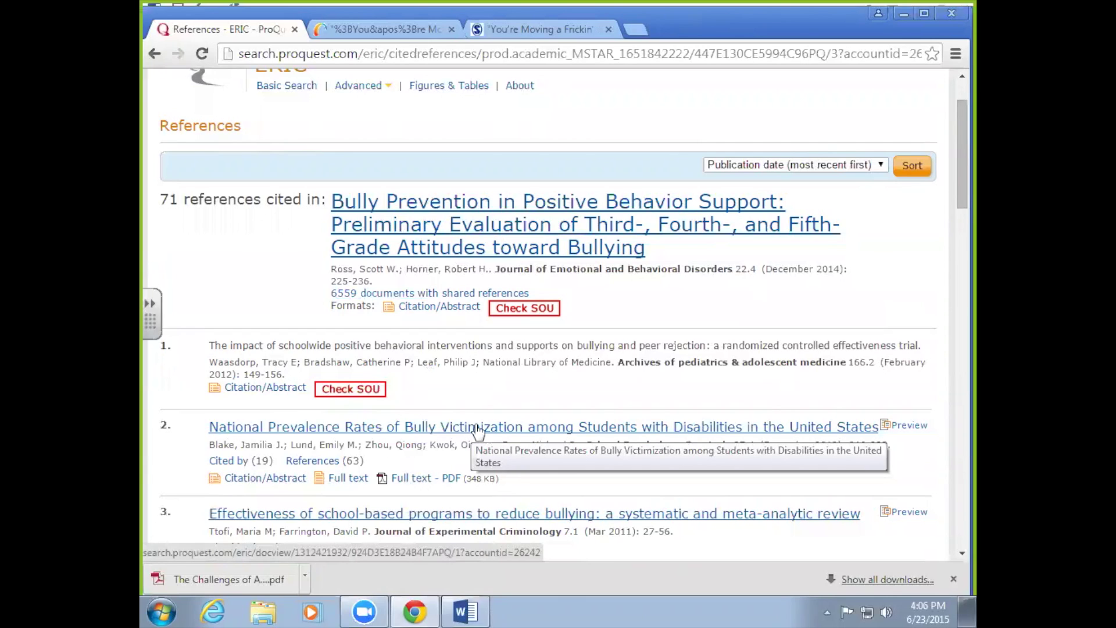
{"action": "left_click", "coordinate": [419, 487]}
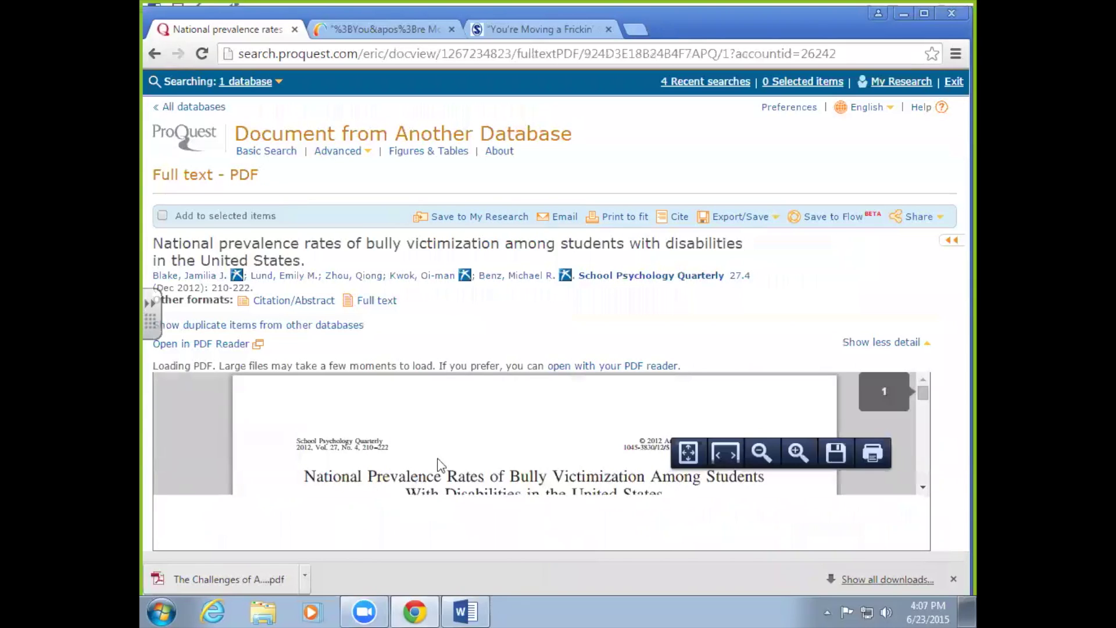
{"action": "scroll", "coordinate": [457, 458], "scroll_direction": "down", "scroll_amount": 5}
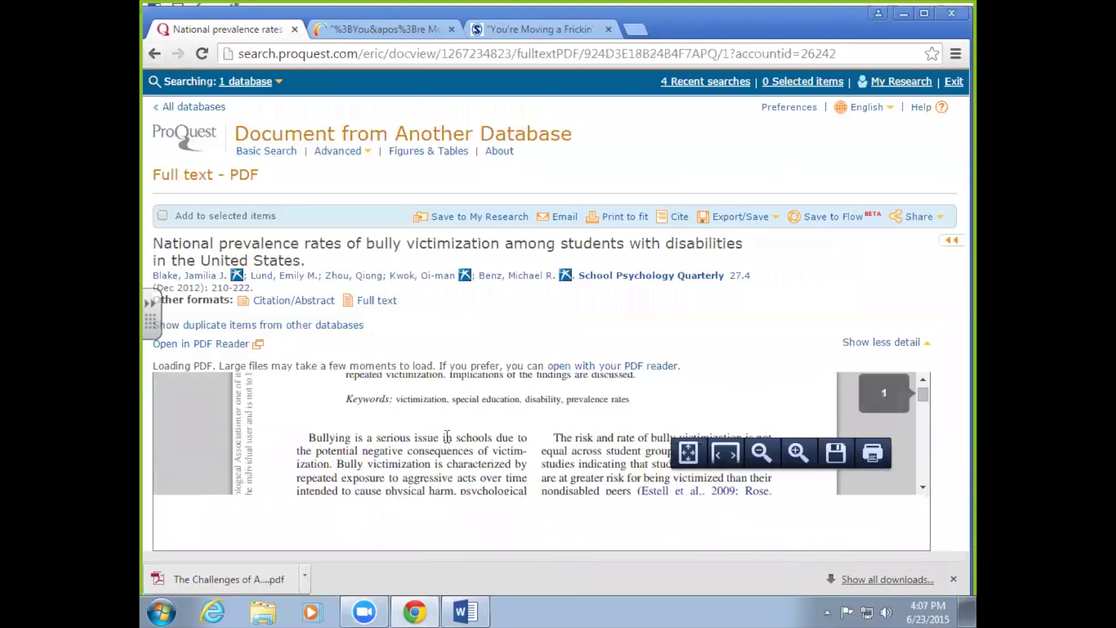
{"action": "scroll", "coordinate": [640, 453], "scroll_direction": "up", "scroll_amount": 2}
{"action": "scroll", "coordinate": [446, 450], "scroll_direction": "up", "scroll_amount": 3}
{"action": "left_click", "coordinate": [236, 275]}
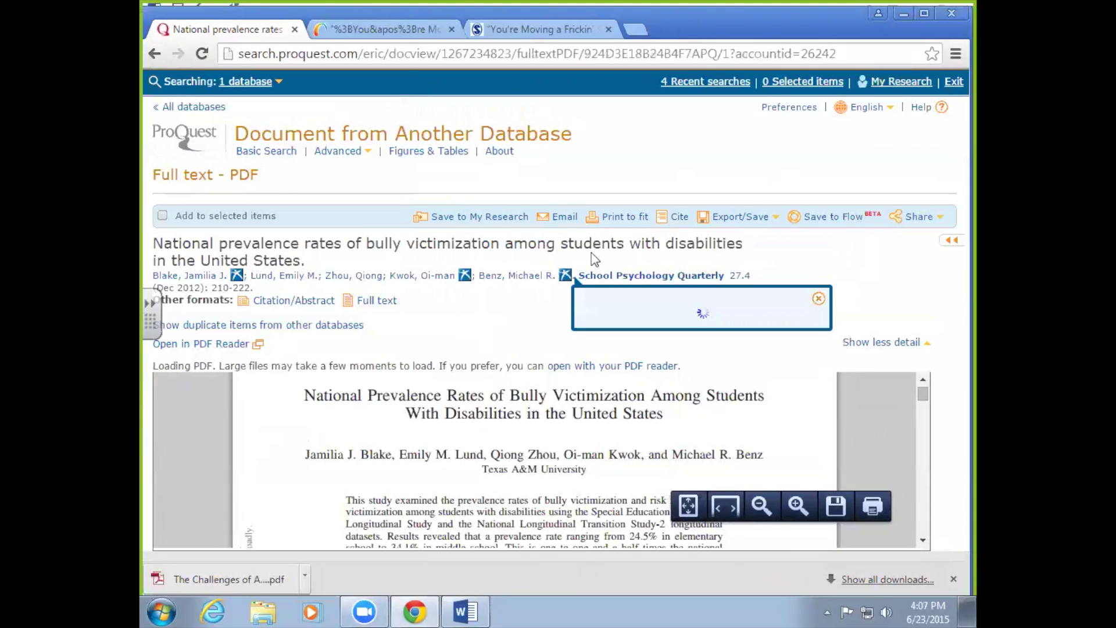
{"action": "left_click", "coordinate": [155, 54]}
{"action": "left_click", "coordinate": [155, 55]}
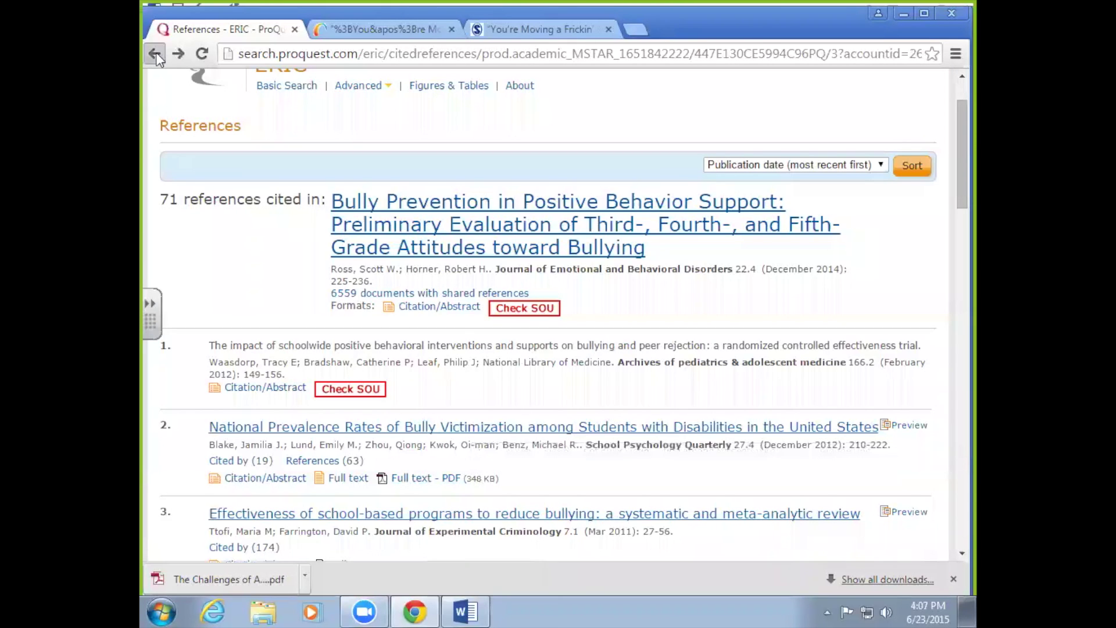
- Review the documents citing "Relations between Student Perceptions of Their School Environment and Academic Achievement" and return to the search results
{"action": "scroll", "coordinate": [265, 435], "scroll_direction": "down", "scroll_amount": 4}
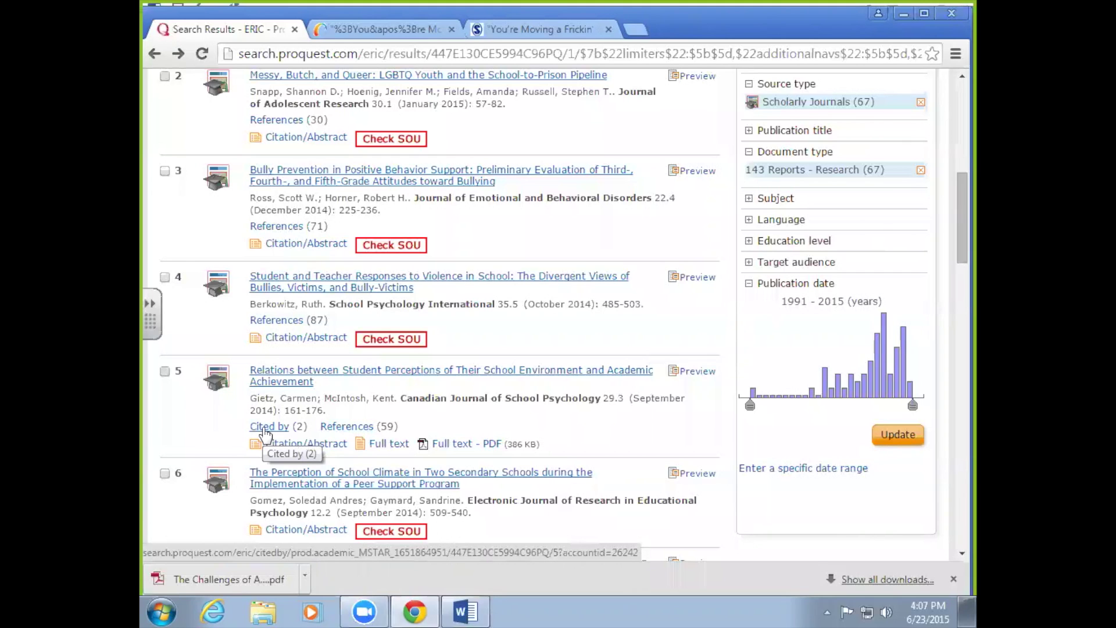
{"action": "left_click", "coordinate": [266, 430]}
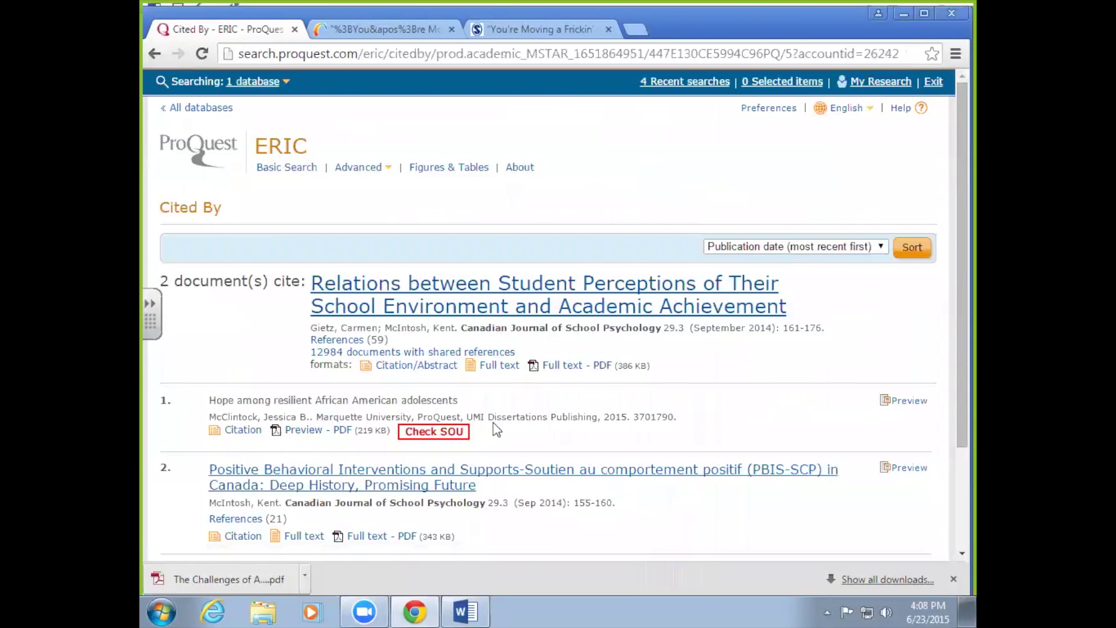
{"action": "scroll", "coordinate": [494, 428], "scroll_direction": "down", "scroll_amount": 2}
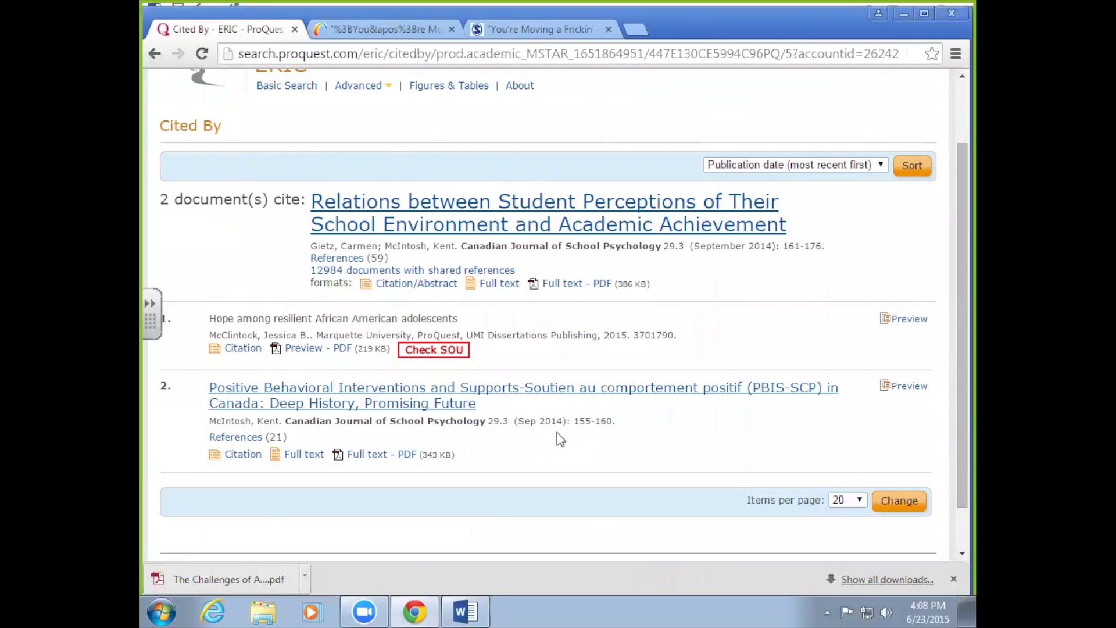
{"action": "key", "text": "alt+Left"}
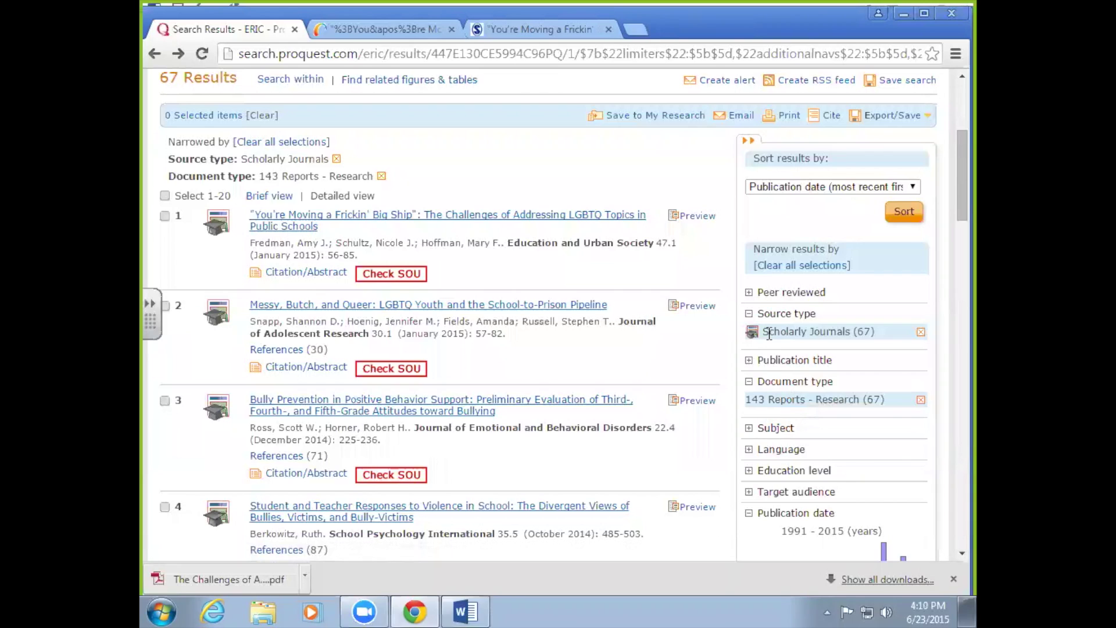
- Expand the Education level filter and open the interlibrary loan logon page through the first result's library availability check
{"action": "left_click", "coordinate": [749, 472]}
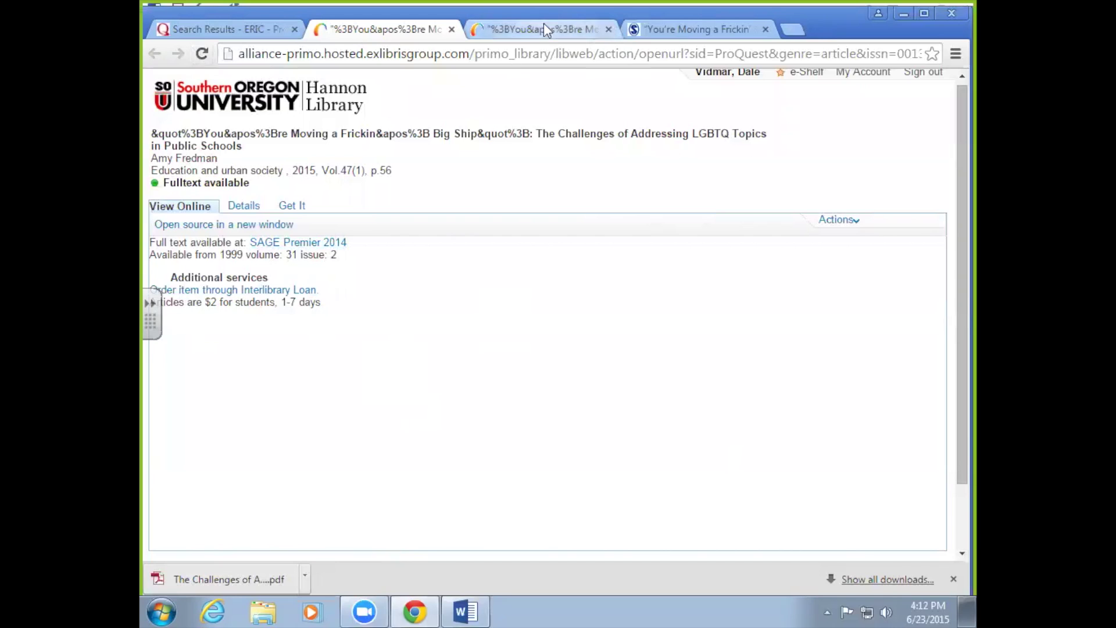
{"action": "left_click", "coordinate": [256, 30]}
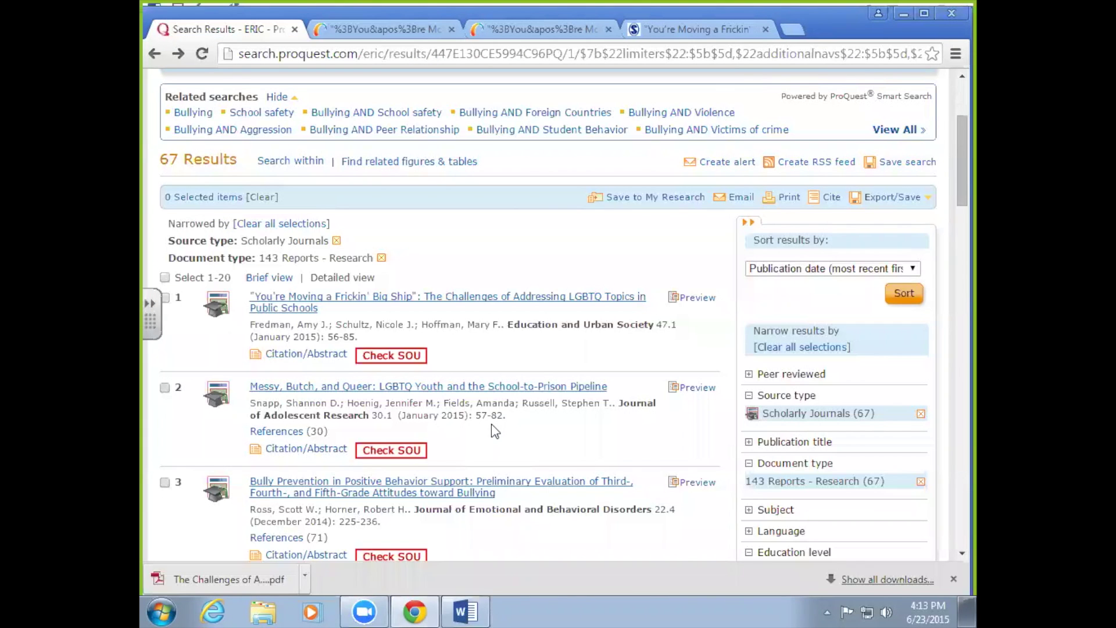
{"action": "left_click", "coordinate": [395, 355]}
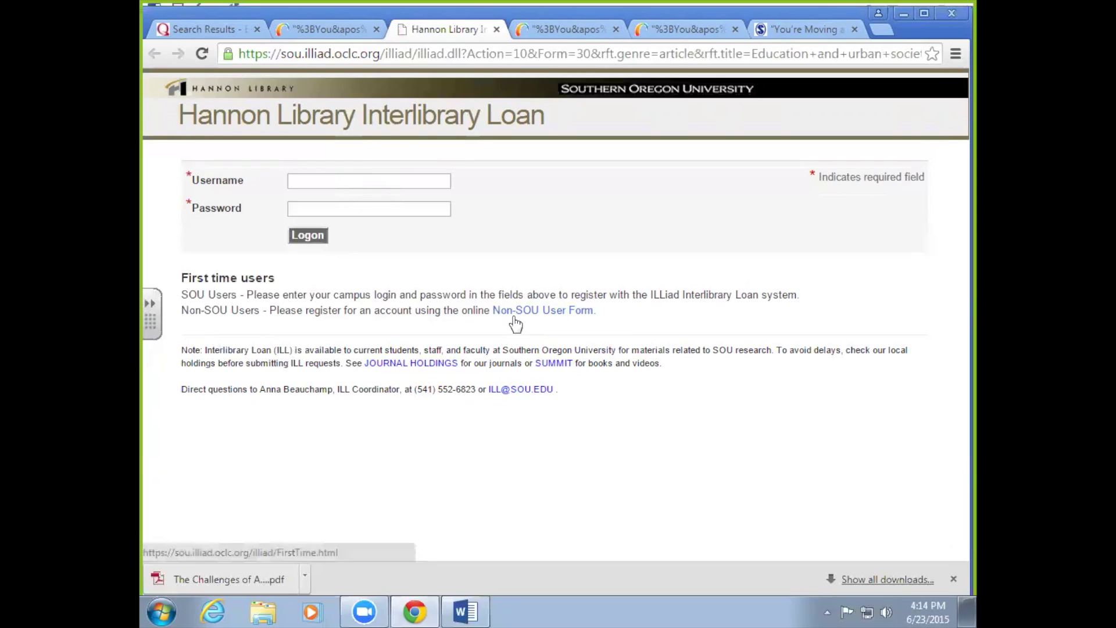
- Log on to Hannon Library Interlibrary Loan by entering the account username and password
{"action": "left_click", "coordinate": [353, 181]}
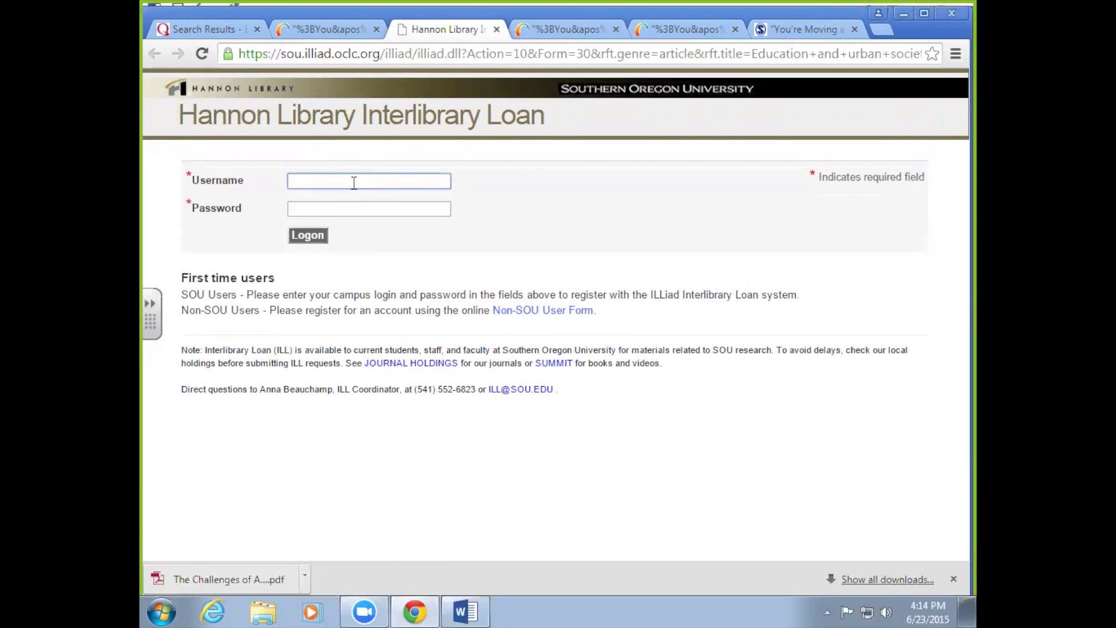
{"action": "type", "text": "vidmar"}
{"action": "key", "text": "Tab"}
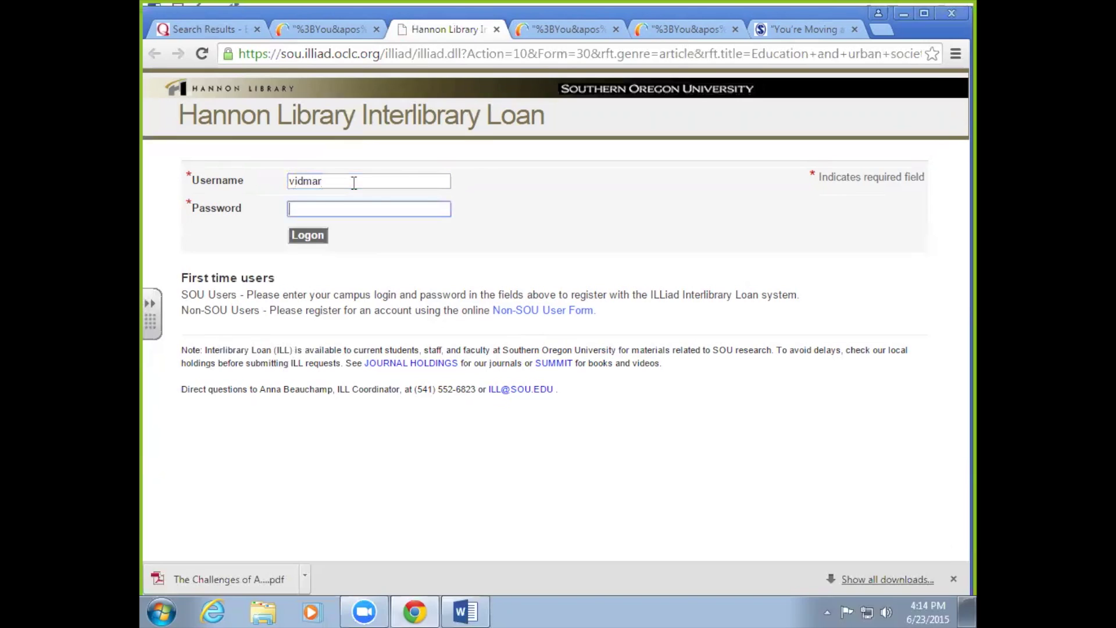
{"action": "type", "text": "•••••••••••••"}
{"action": "key", "text": "Return"}
- Review the prefilled Article Request form for Education and Urban Society, including its citation fields and submission options
{"action": "scroll", "coordinate": [675, 487], "scroll_direction": "down", "scroll_amount": 4}
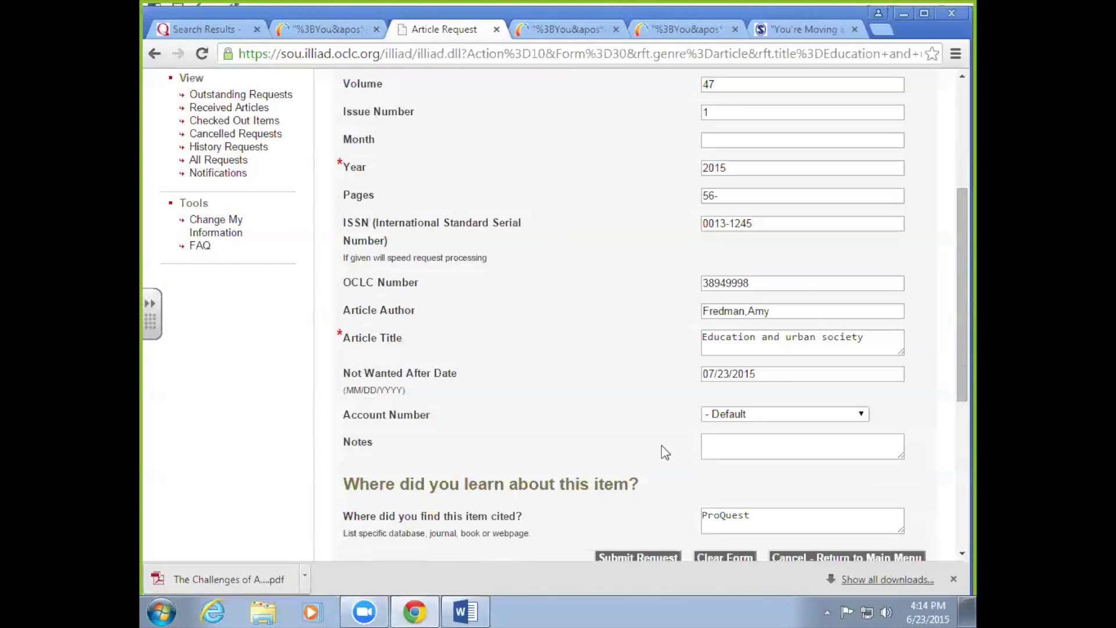
{"action": "scroll", "coordinate": [664, 452], "scroll_direction": "down", "scroll_amount": 3}
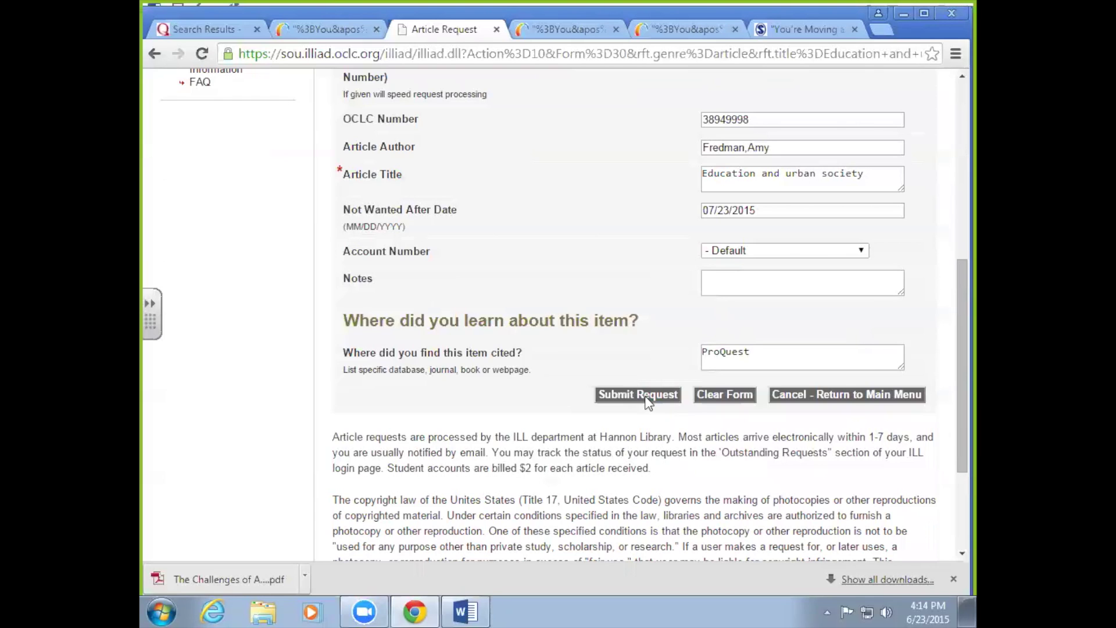
{"action": "scroll", "coordinate": [491, 270], "scroll_direction": "up", "scroll_amount": 6}
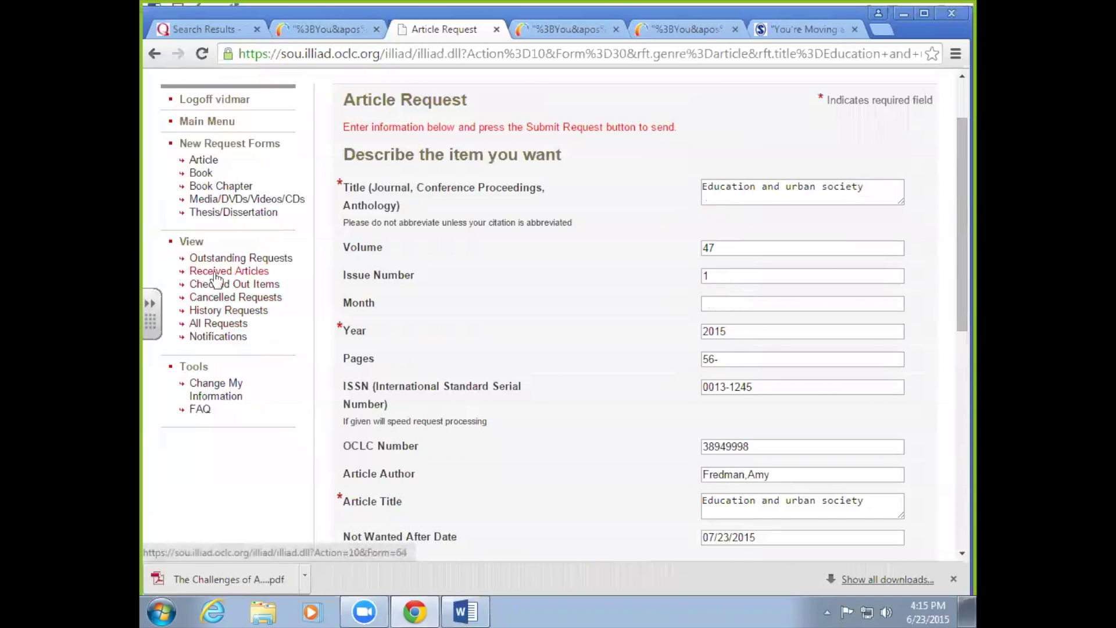
- View the received articles page and look through the history of interlibrary loan requests
{"action": "left_click", "coordinate": [216, 273]}
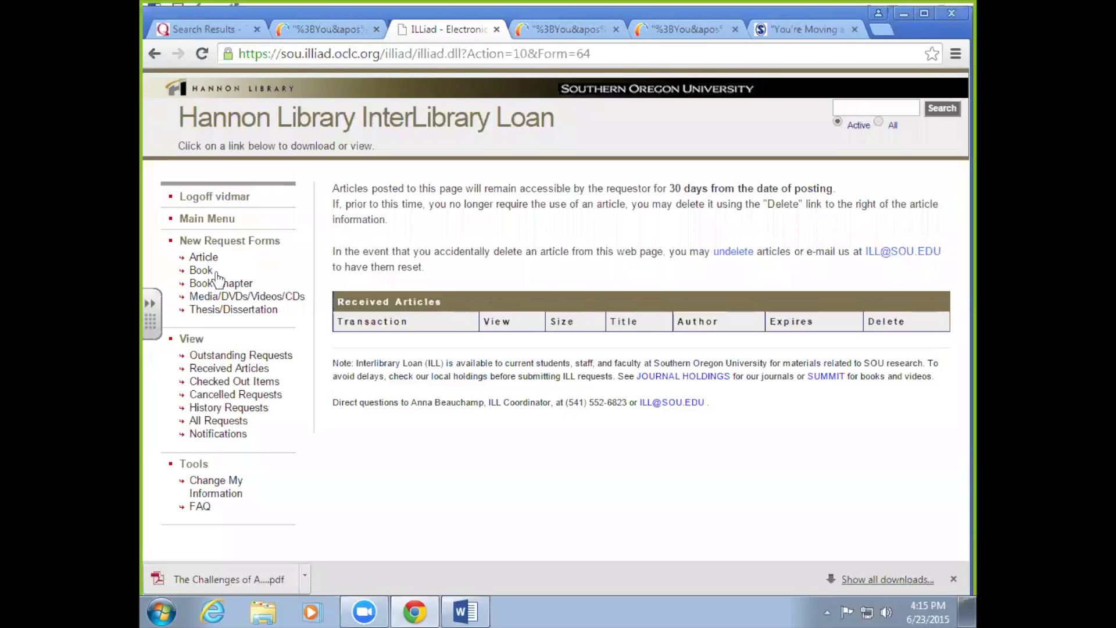
{"action": "left_click", "coordinate": [224, 408]}
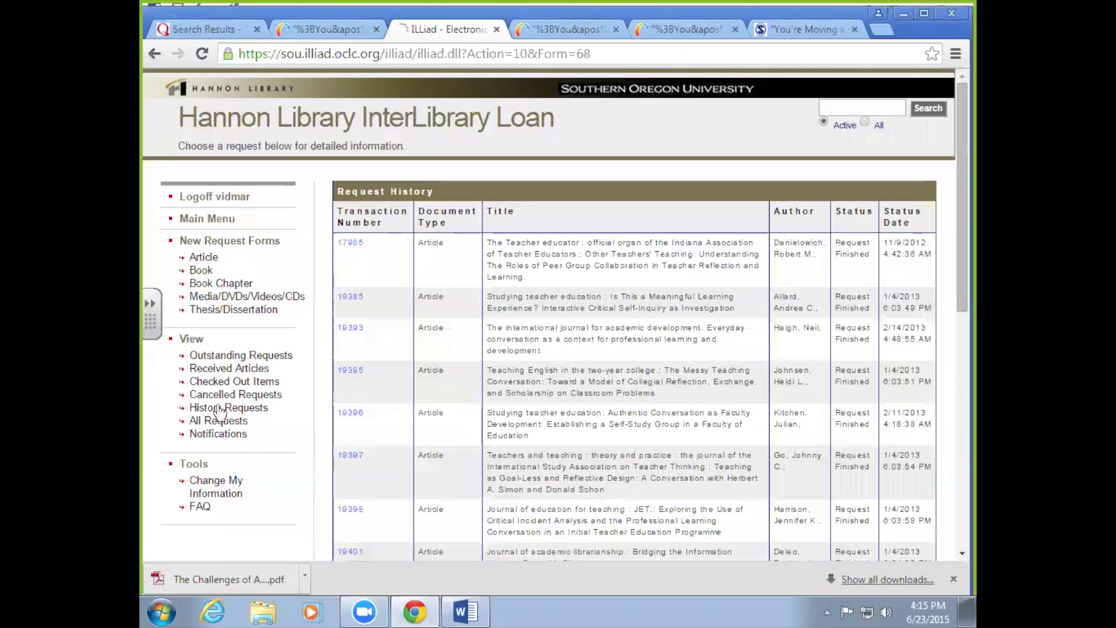
{"action": "scroll", "coordinate": [675, 348], "scroll_direction": "down", "scroll_amount": 7}
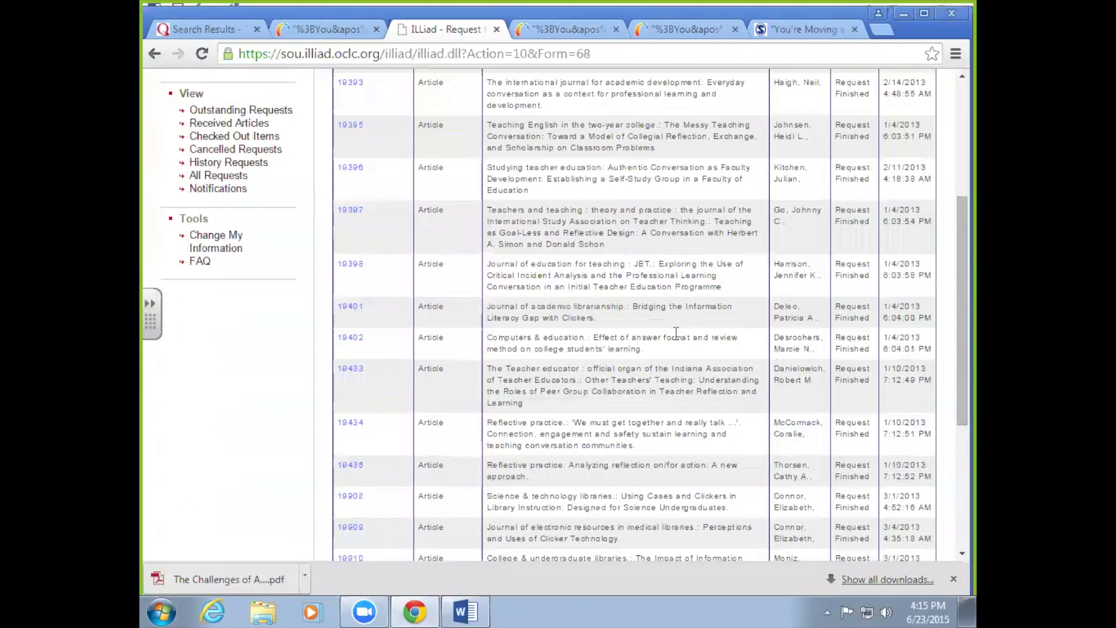
{"action": "scroll", "coordinate": [669, 334], "scroll_direction": "up", "scroll_amount": 7}
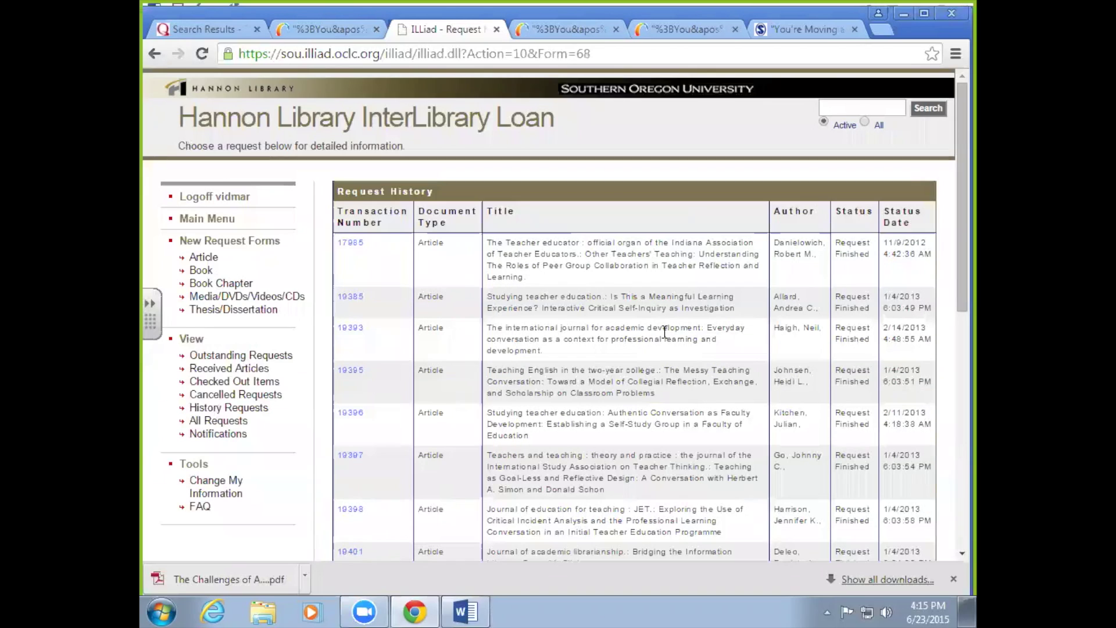